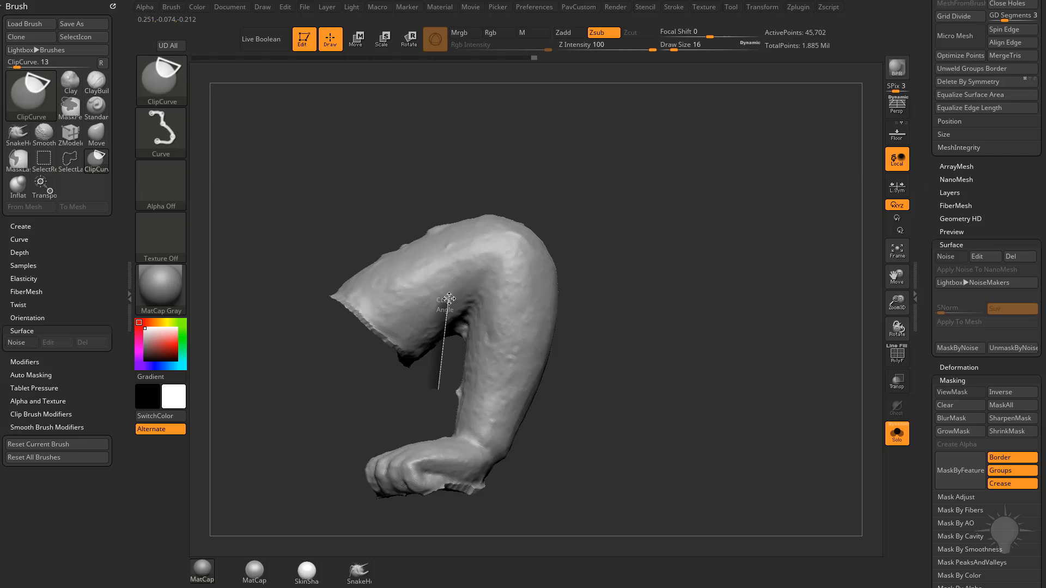
- Mask the hand and lower forearm, and clip the stray surface inside the bent elbow with ClipCurve
left_click_drag(401, 377, 403, 381, "ctrl+shift")
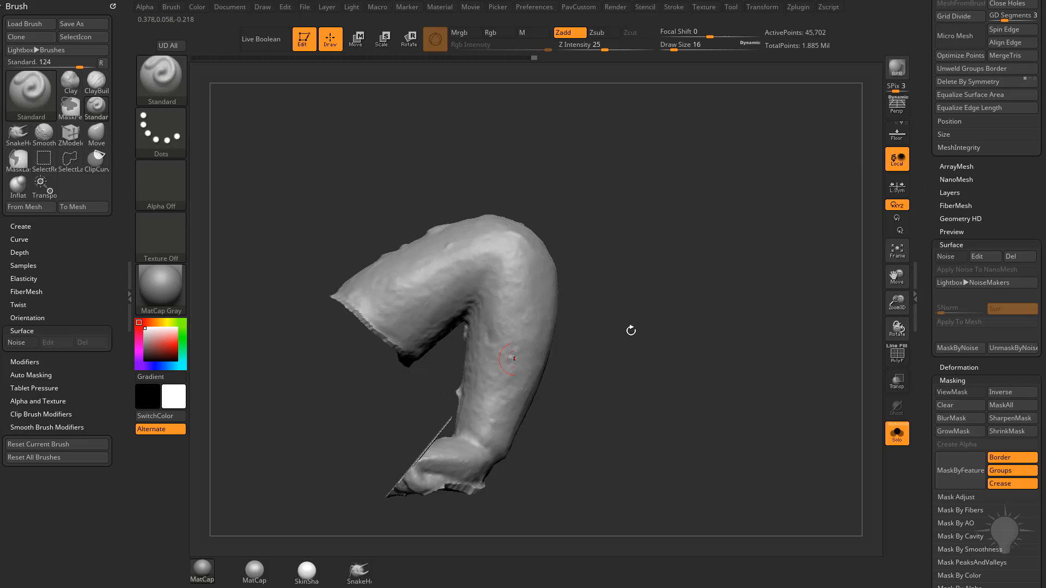
key("ctrl+z")
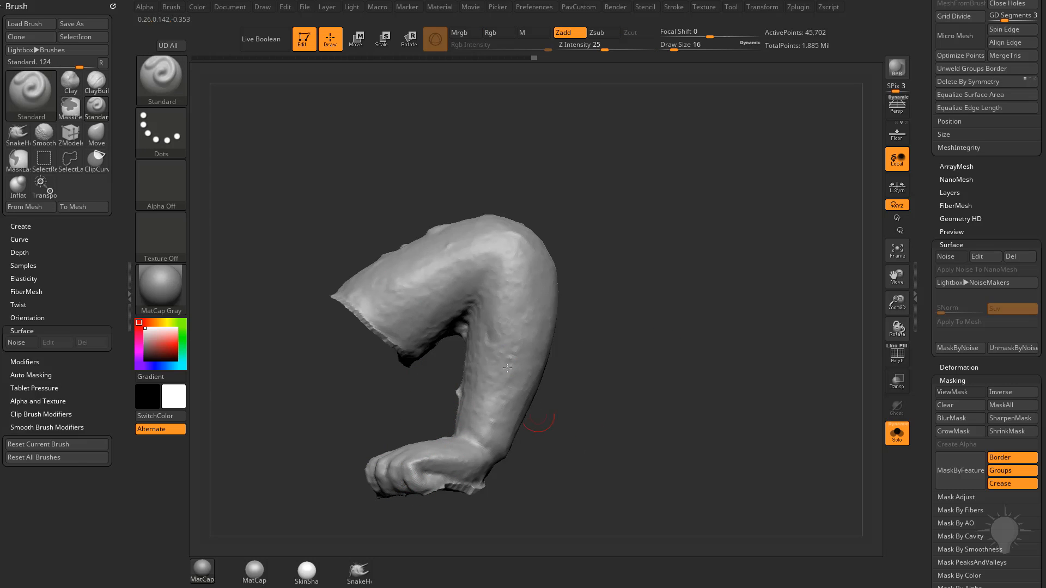
mouse_move(572, 524)
left_mouse_down("ctrl")
mouse_move(308, 413)
mouse_move(321, 393)
left_mouse_up("ctrl")
left_click_drag(450, 430, 466, 330, "ctrl+shift")
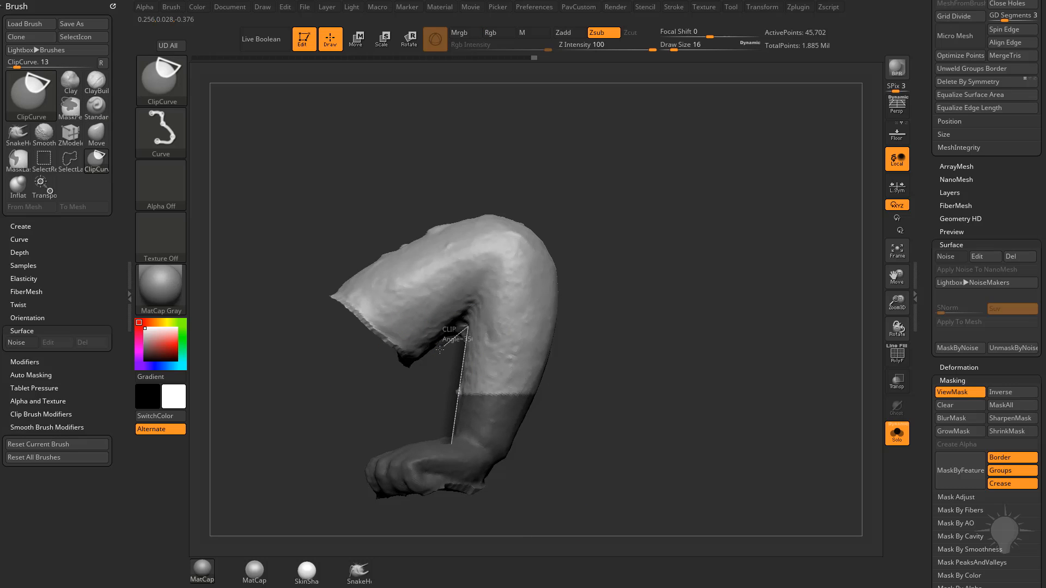
left_click_drag(381, 386, 379, 388, "ctrl+shift")
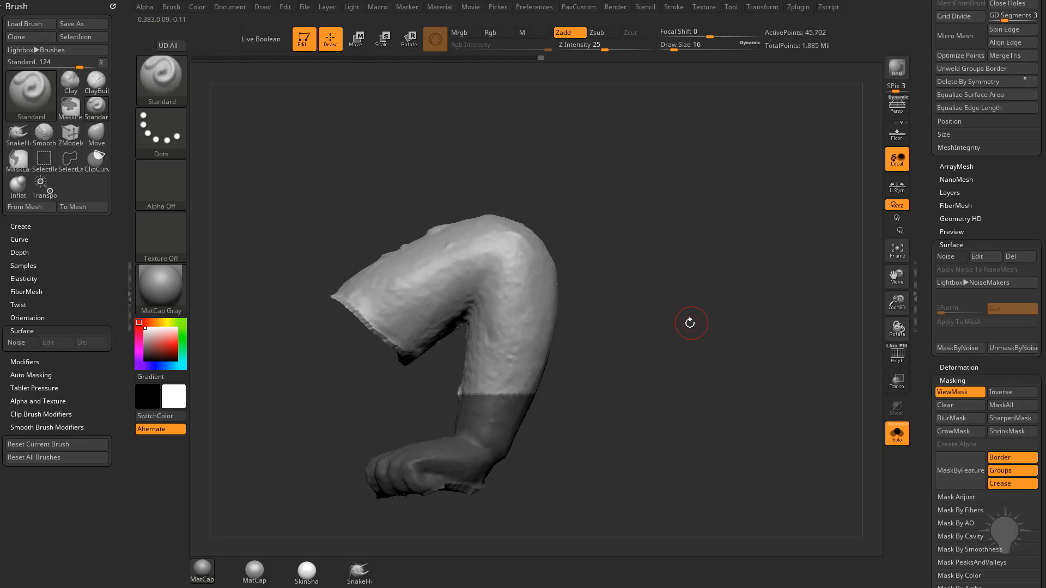
- Clear the mask from the arm
mouse_move(693, 339)
left_mouse_down()
mouse_move(719, 215)
mouse_move(711, 245)
mouse_move(648, 288)
mouse_move(714, 325)
mouse_move(672, 392)
mouse_move(614, 344)
mouse_move(666, 369)
left_mouse_up()
left_click(635, 321, "ctrl")
left_click(638, 319, "ctrl")
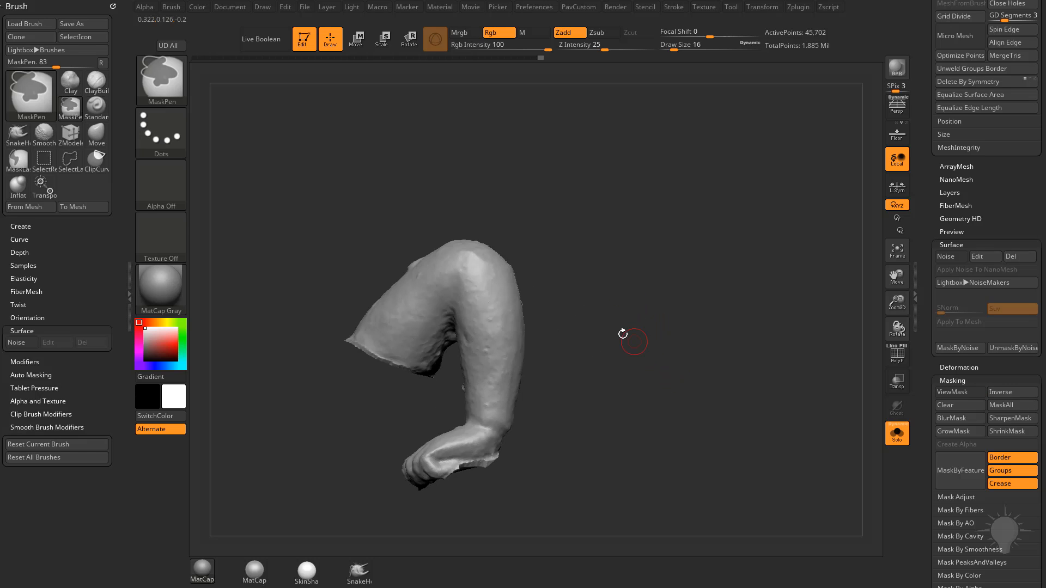
left_click_drag(623, 332, 626, 327)
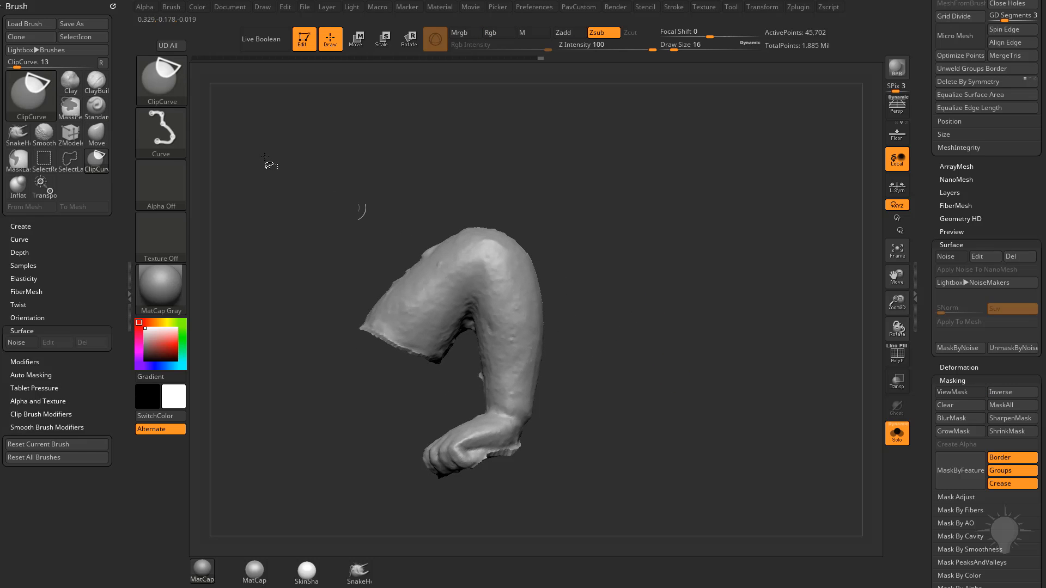
- Isolate the inner elbow region with a SelectRect selection, keeping ClipCurve as the clipping brush
left_click(161, 76, "ctrl+shift")
left_click(281, 94)
left_click_drag(613, 158, 393, 152, "ctrl+shift")
left_click(161, 76, "ctrl+shift")
left_click(188, 94, "ctrl+shift")
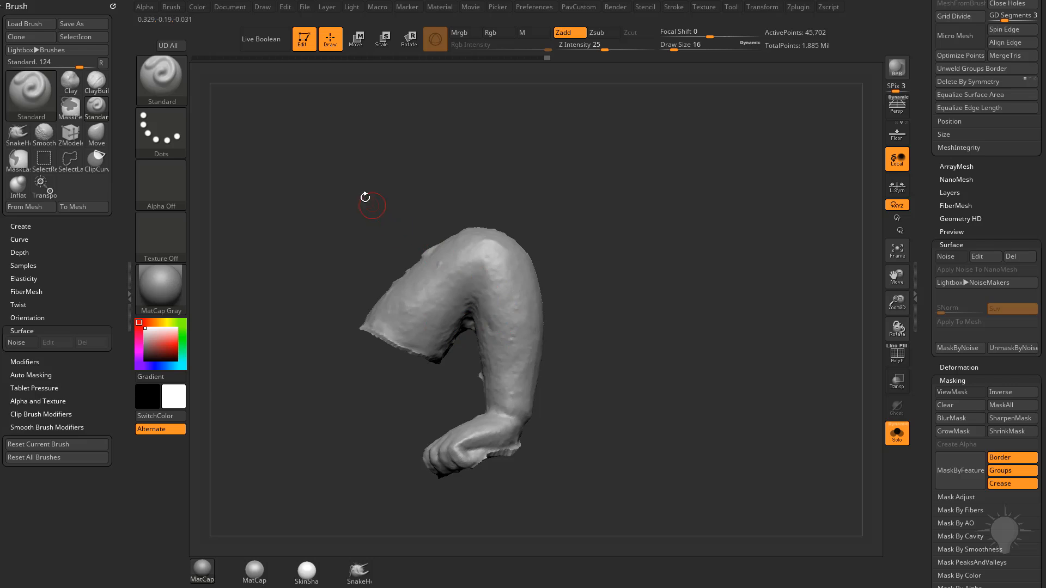
key("ctrl+shift")
mouse_move(382, 210)
left_mouse_down("ctrl+shift")
mouse_move(421, 281)
mouse_move(496, 353)
left_mouse_up("ctrl+shift")
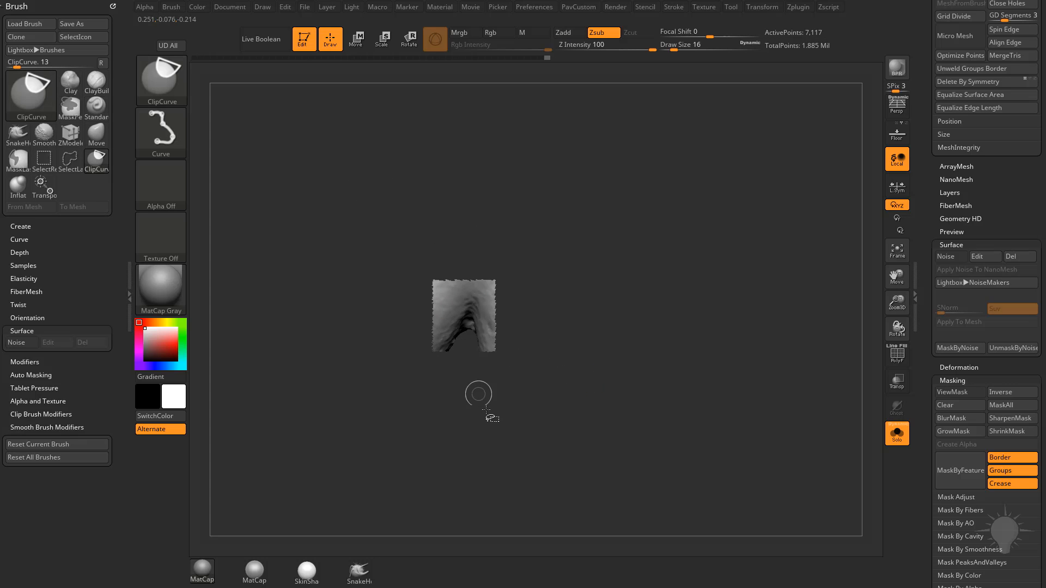
- Clip the isolated inner elbow into a sharp inverted V with ClipCurve, and unhide the whole arm
left_click_drag(487, 406, 472, 320, "ctrl+shift")
left_click_drag(444, 354, 406, 417, "ctrl+shift")
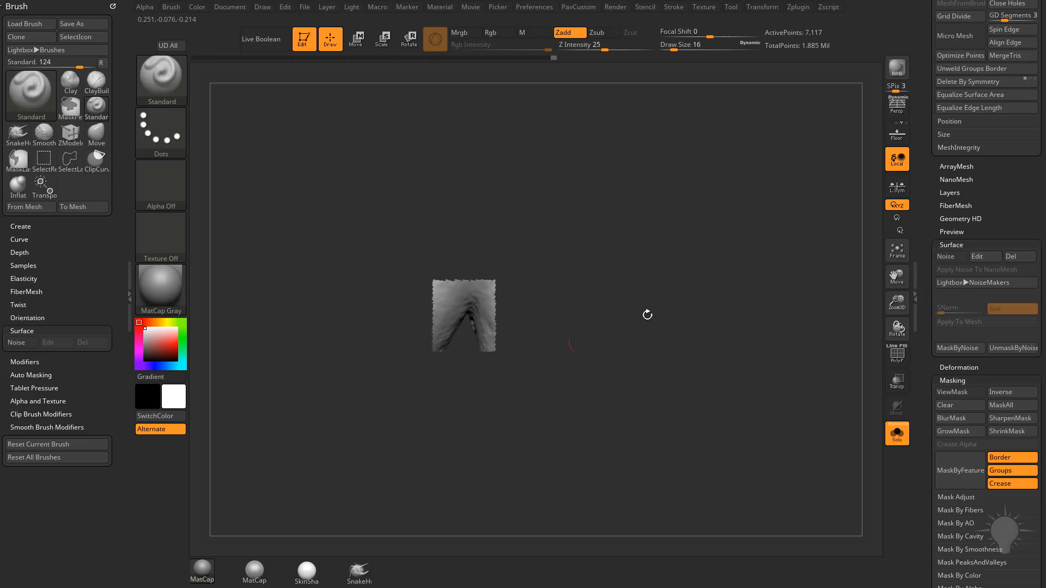
left_click(702, 256, "ctrl+shift")
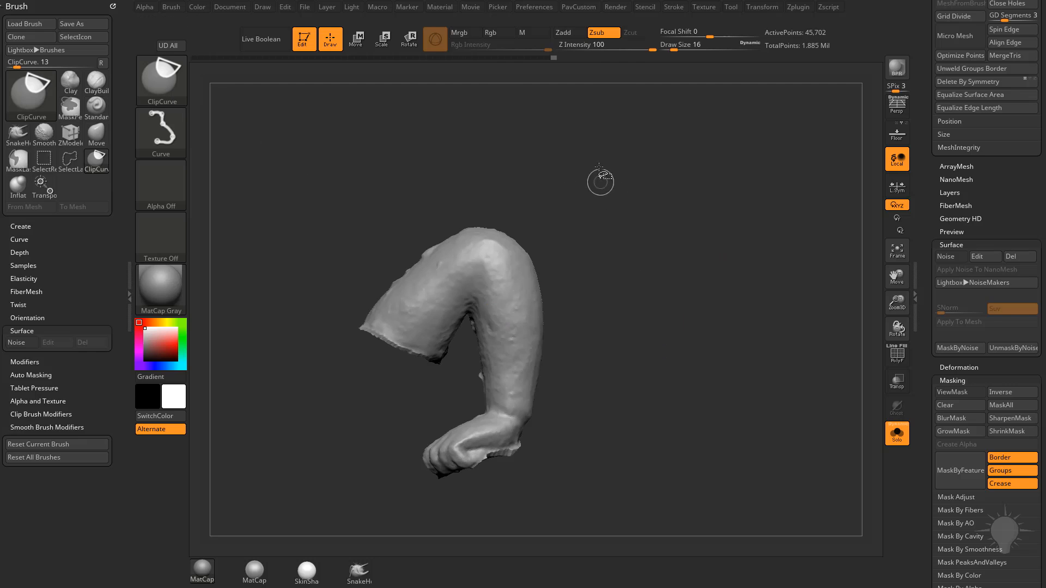
- Try to isolate and clip the outer curve of the elbow with ClipCurve
mouse_move(601, 167)
left_mouse_down("ctrl+shift")
mouse_move(655, 244)
mouse_move(554, 352)
mouse_move(646, 249)
mouse_move(644, 236)
mouse_move(630, 224)
mouse_move(635, 236)
mouse_move(610, 254)
left_mouse_up("ctrl+shift")
key("ctrl+shift")
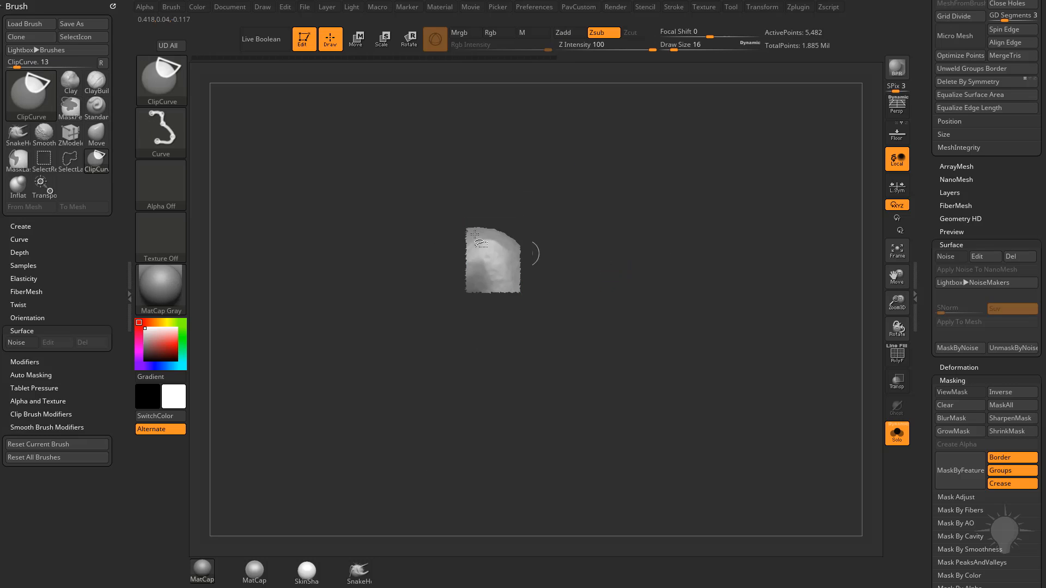
left_click_drag(475, 235, 616, 308, "ctrl+shift")
key("ctrl+z")
key("ctrl+z")
key("ctrl+z")
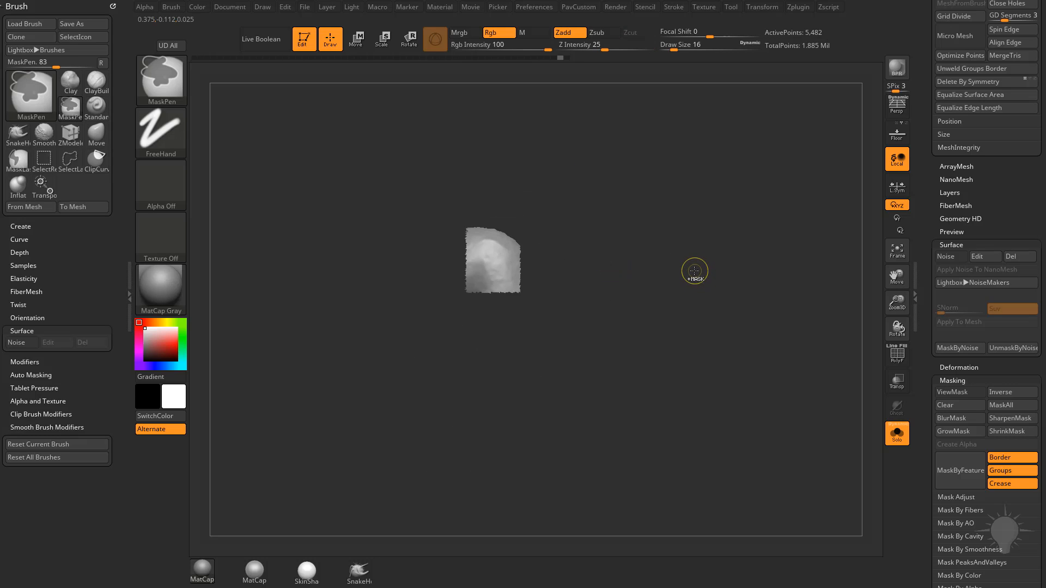
- Show the complete arm and remesh it with DynaMesh
left_click_drag(667, 249, 706, 154)
left_click_drag(716, 170, 763, 243, "ctrl")
mouse_move(774, 284)
left_mouse_down()
mouse_move(763, 248)
mouse_move(730, 240)
mouse_move(741, 222)
mouse_move(730, 240)
left_mouse_up()
- Carve the crease inside the elbow with the DamStandard brush at a draw size of 33
key("b")
key("d")
key("s")
key("s")
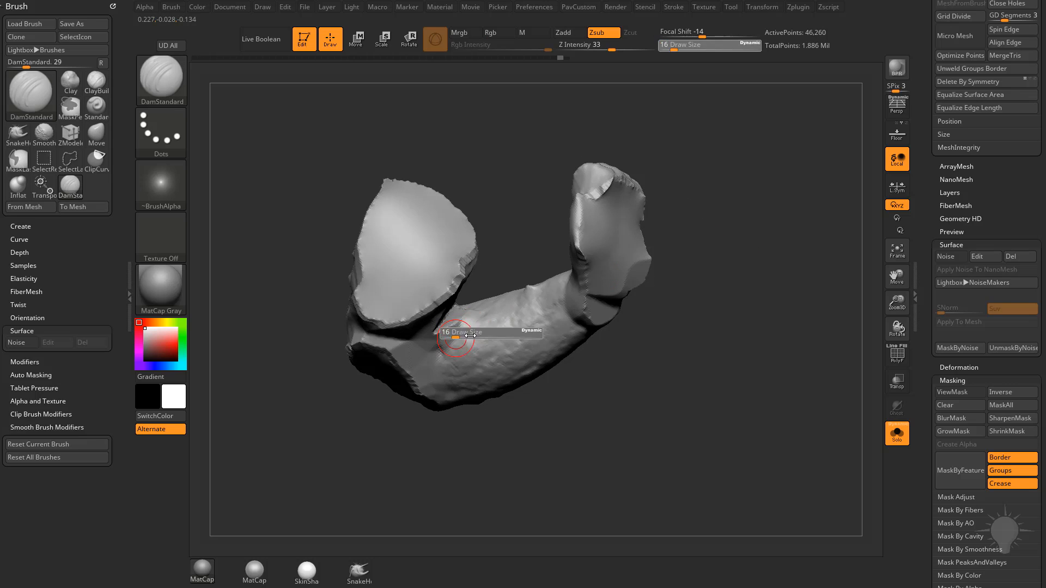
left_click_drag(454, 338, 464, 338)
left_click_drag(503, 260, 471, 322)
key("b")
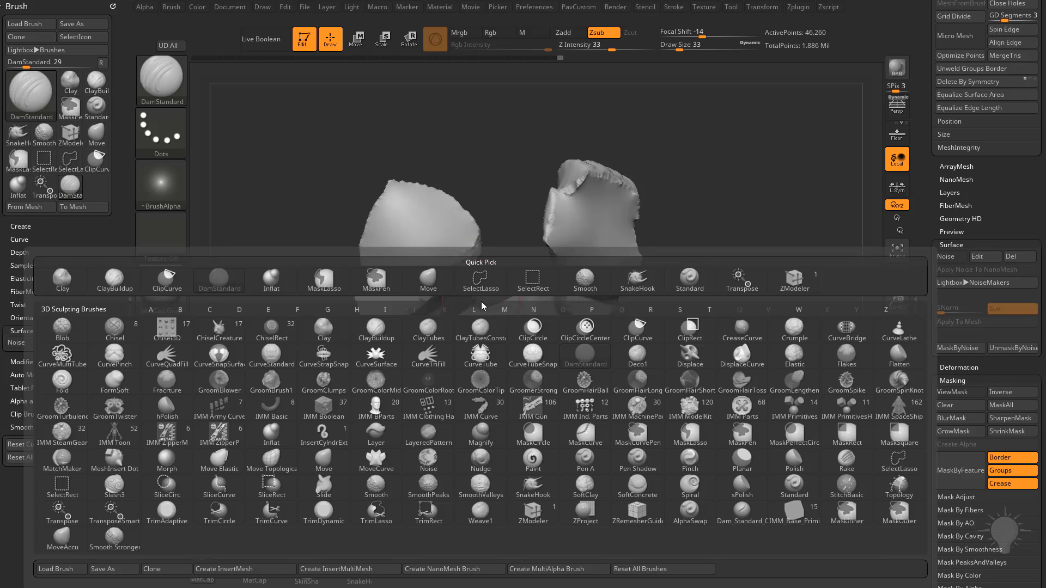
key("d")
key("s")
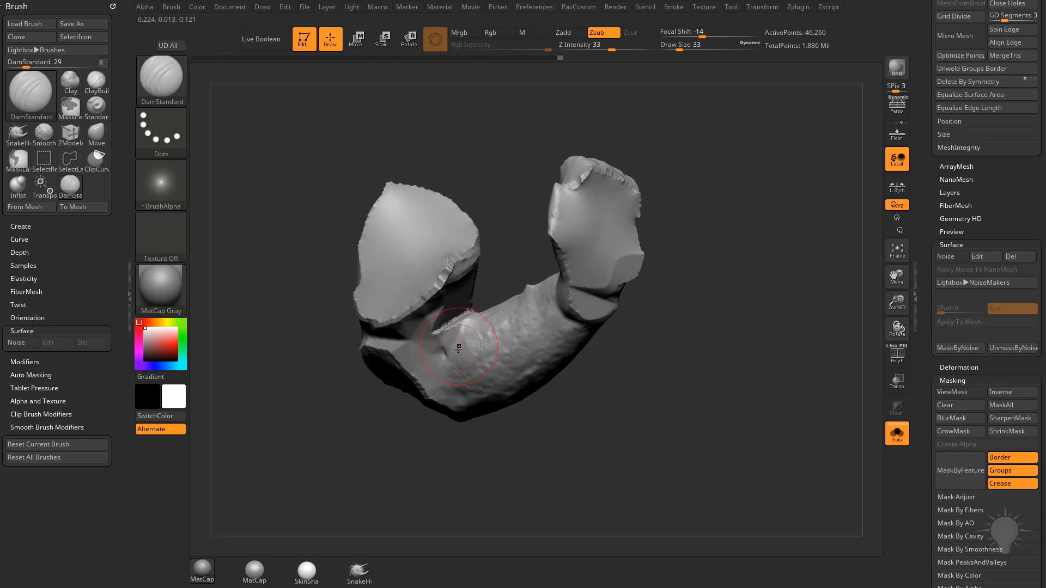
right_click_drag(464, 313, 462, 333, "ctrl")
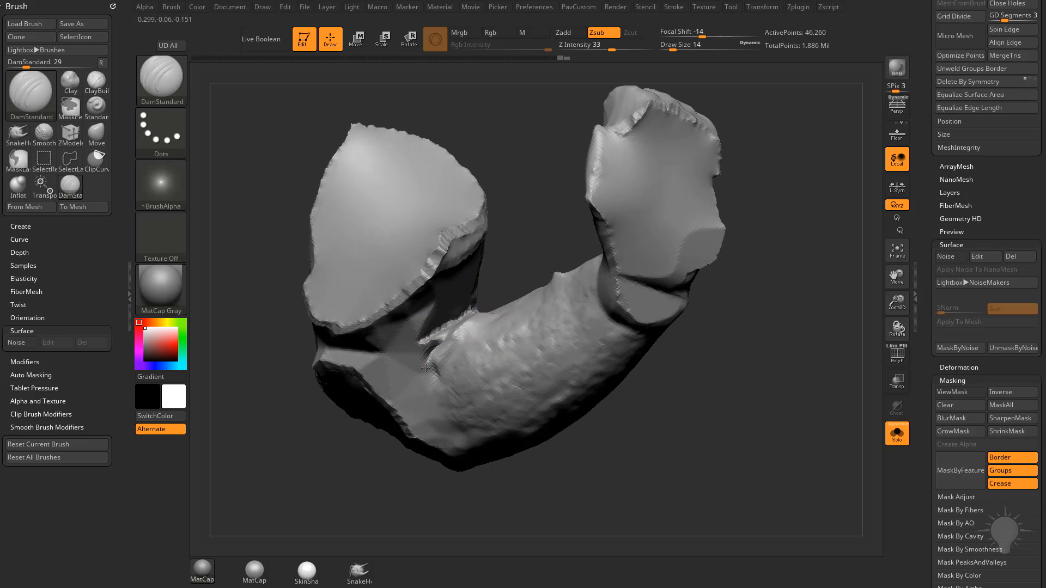
- Refine the inner elbow crease with DamStandard at a draw size of 14, and smooth its jagged edges
right_click_drag(426, 368, 434, 344)
key("shift")
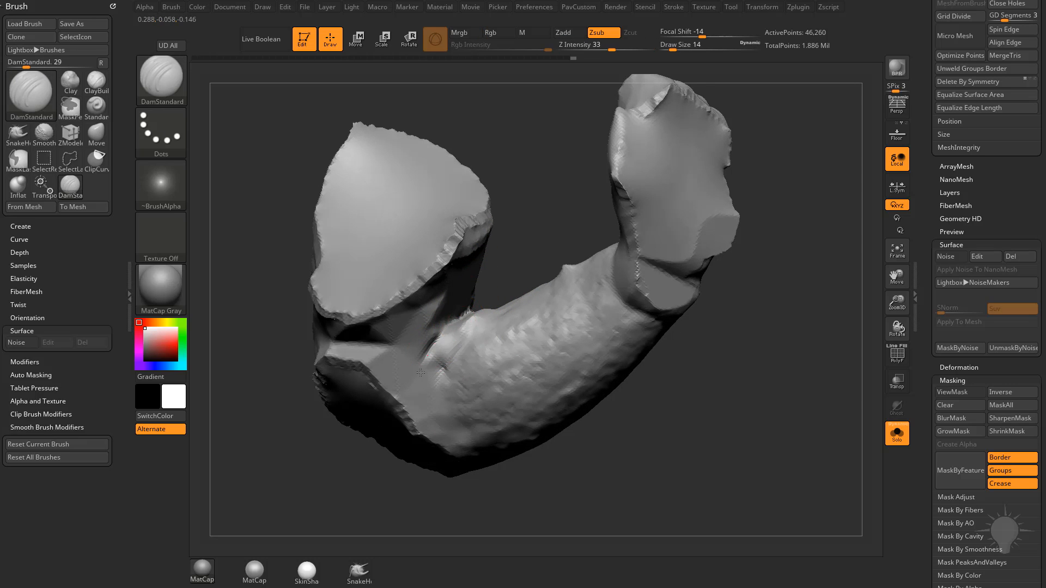
right_click_drag(506, 267, 453, 352)
key("shift")
key("shift")
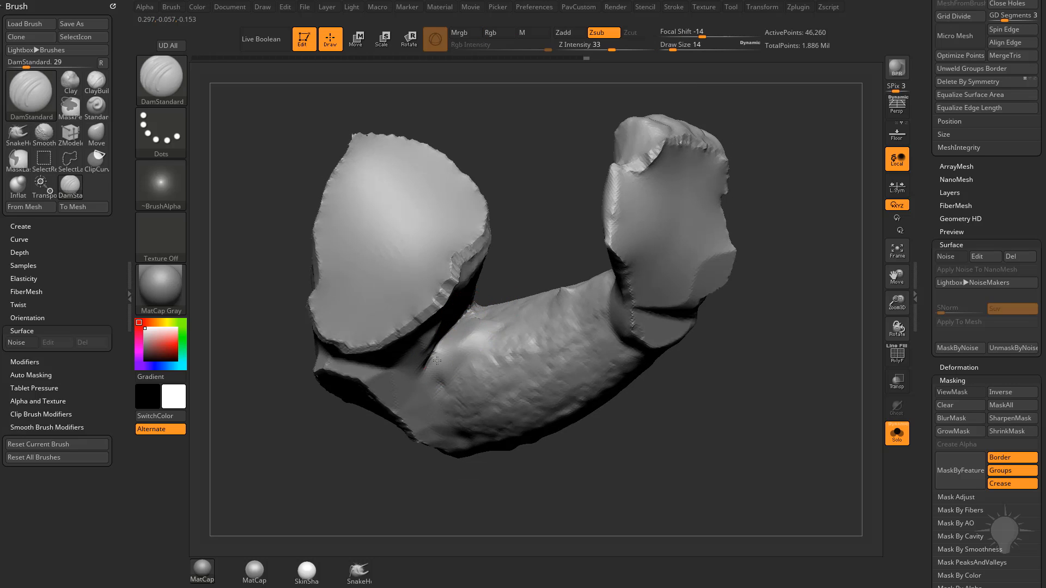
right_click_drag(525, 269, 524, 237)
mouse_move(444, 339)
left_mouse_down("shift")
mouse_move(470, 316)
mouse_move(421, 364)
left_mouse_up("shift")
right_click_drag(510, 264, 479, 299)
left_click_drag(463, 322, 474, 310, "shift")
- Remesh the arm with DynaMesh, and smooth the stretched surface around the inner elbow
left_click(762, 381, "ctrl")
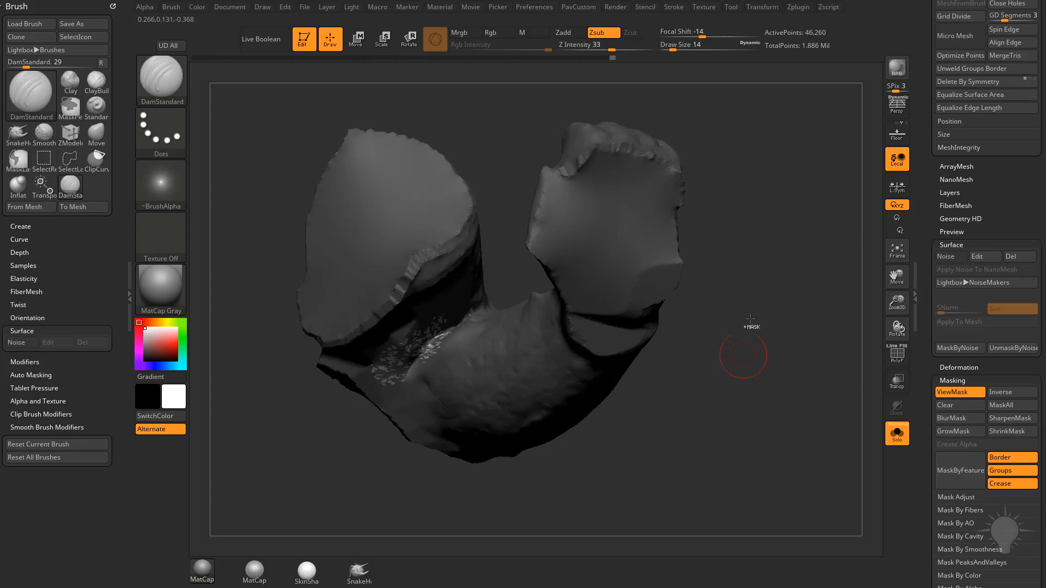
left_click_drag(775, 285, 803, 365, "ctrl")
right_click_drag(750, 292, 649, 257)
key("shift")
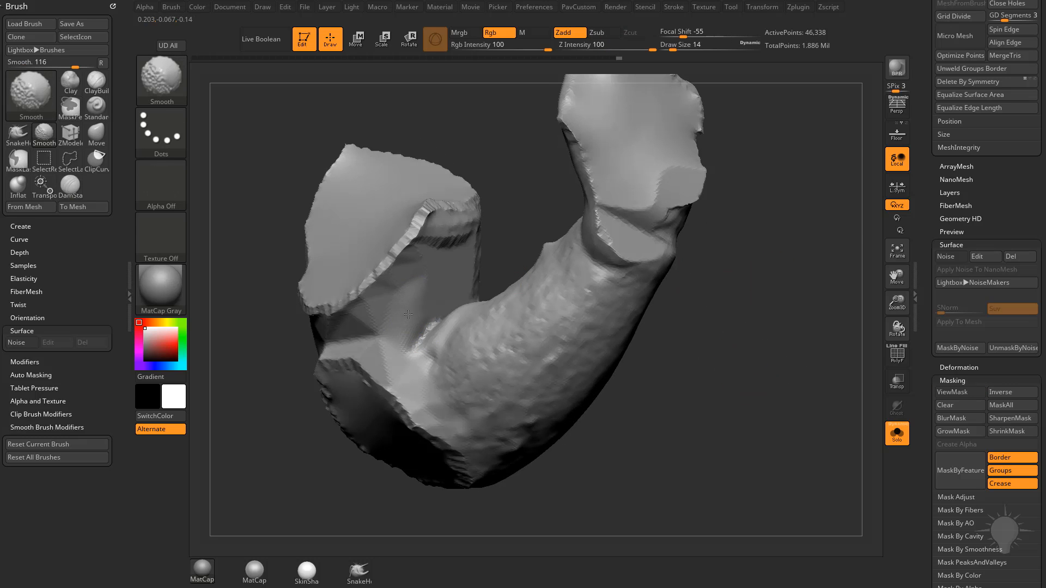
mouse_move(408, 314)
right_mouse_down()
mouse_move(730, 334)
mouse_move(696, 308)
right_mouse_up()
- Build up and even out the recess inside the elbow with the Clay brush, using draw sizes 9 and 35
key("s")
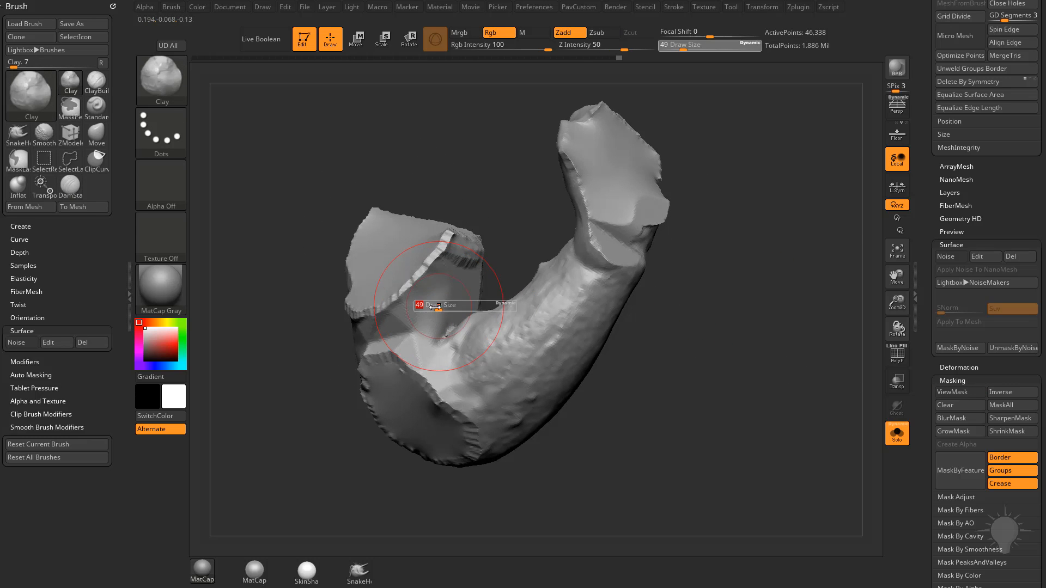
left_click_drag(436, 307, 405, 312)
right_click_drag(326, 388, 420, 347)
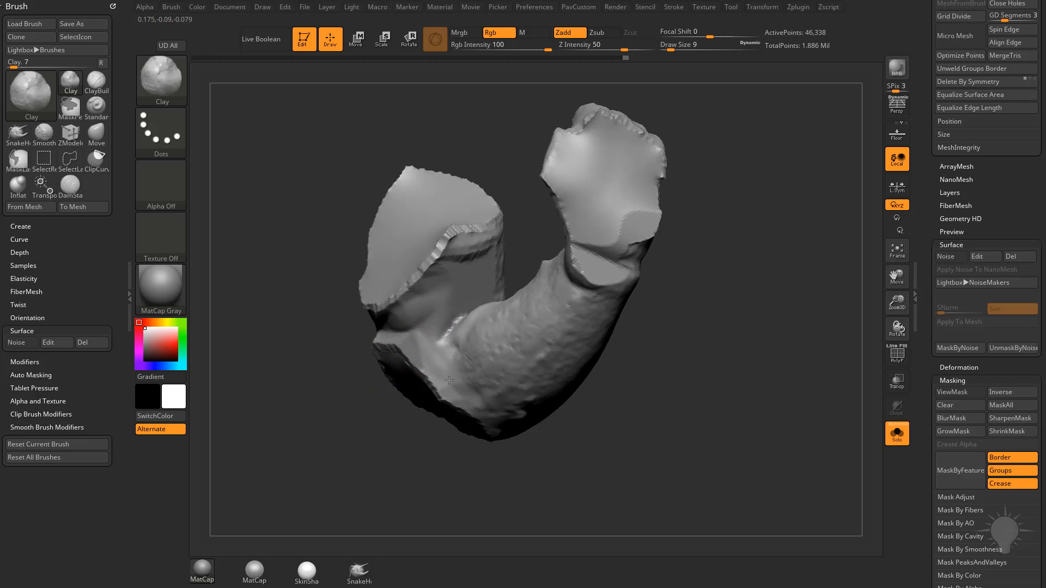
right_click_drag(680, 387, 673, 352)
key("s")
left_click_drag(452, 364, 464, 362)
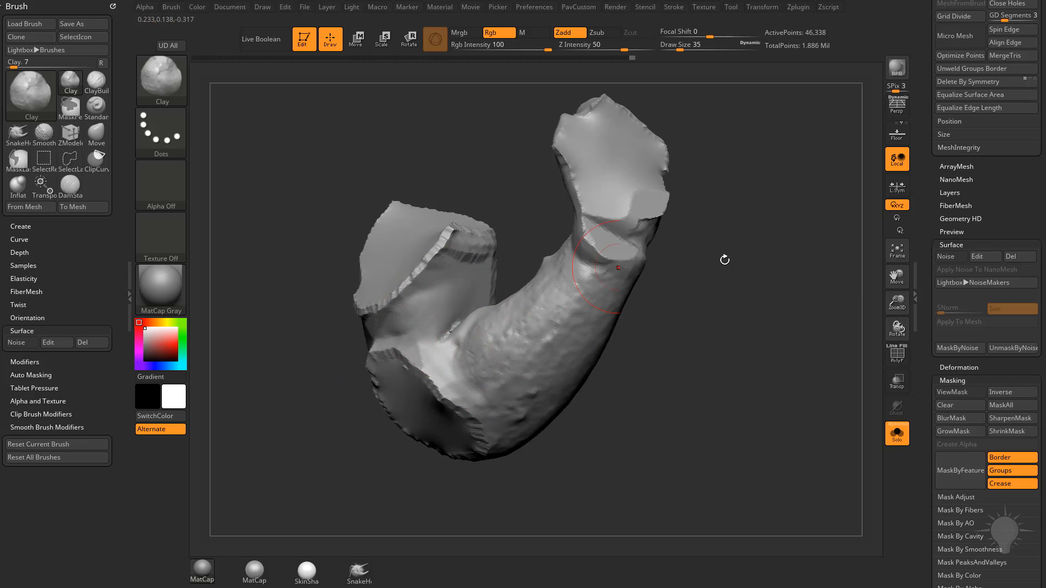
mouse_move(725, 260)
right_mouse_down()
mouse_move(670, 299)
mouse_move(684, 305)
mouse_move(599, 262)
right_mouse_up()
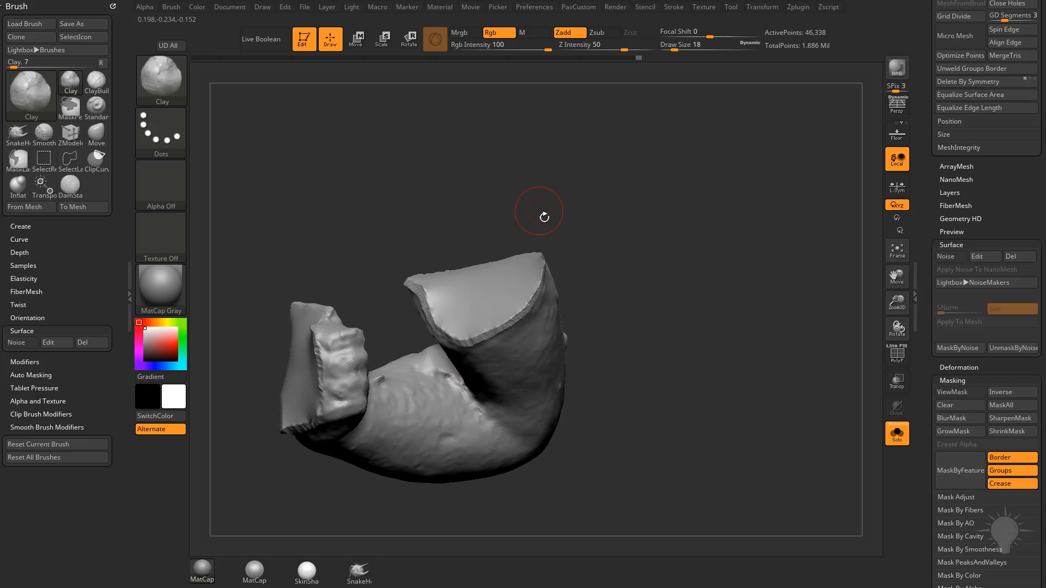
- Smooth the opposite side of the inner elbow crease at a draw size of 18
right_click_drag(544, 217, 577, 250)
left_click_drag(444, 362, 456, 378, "shift")
mouse_move(501, 297)
right_mouse_down()
mouse_move(606, 279)
mouse_move(543, 257)
right_mouse_up()
left_click_drag(365, 377, 369, 382, "shift")
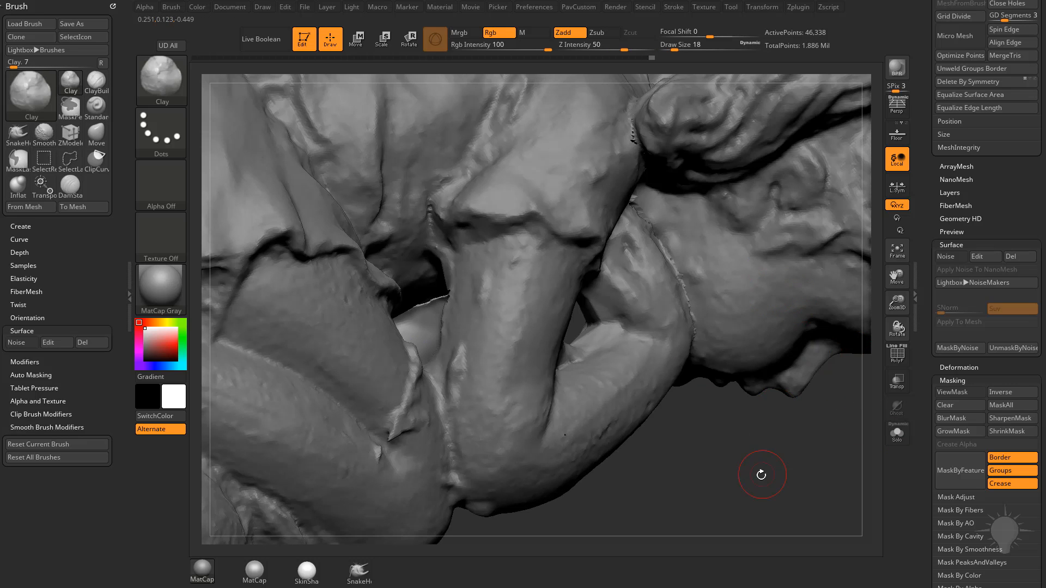
- With the whole figure shown, clip the hidden side of the arm with ClipCurve along a diagonal line beneath the elbow
mouse_move(761, 475)
left_mouse_down("alt")
mouse_move(700, 434)
mouse_move(752, 336)
mouse_move(708, 325)
mouse_move(718, 319)
left_mouse_up("alt")
left_click_drag(800, 331, 804, 299, "alt")
left_click_drag(805, 299, 753, 314)
left_click(163, 82, "ctrl+shift")
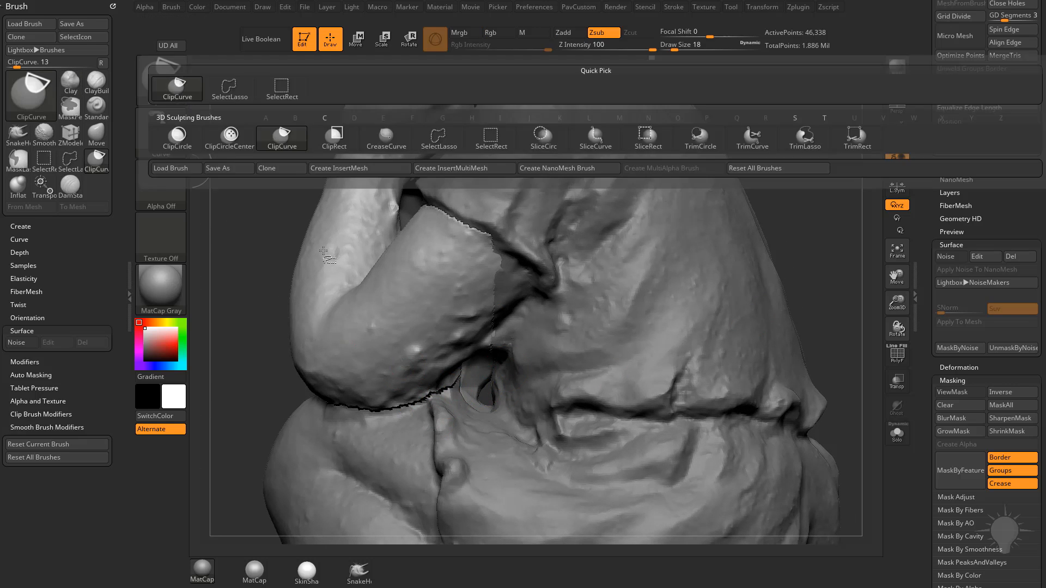
left_click_drag(617, 255, 445, 382, "ctrl+shift")
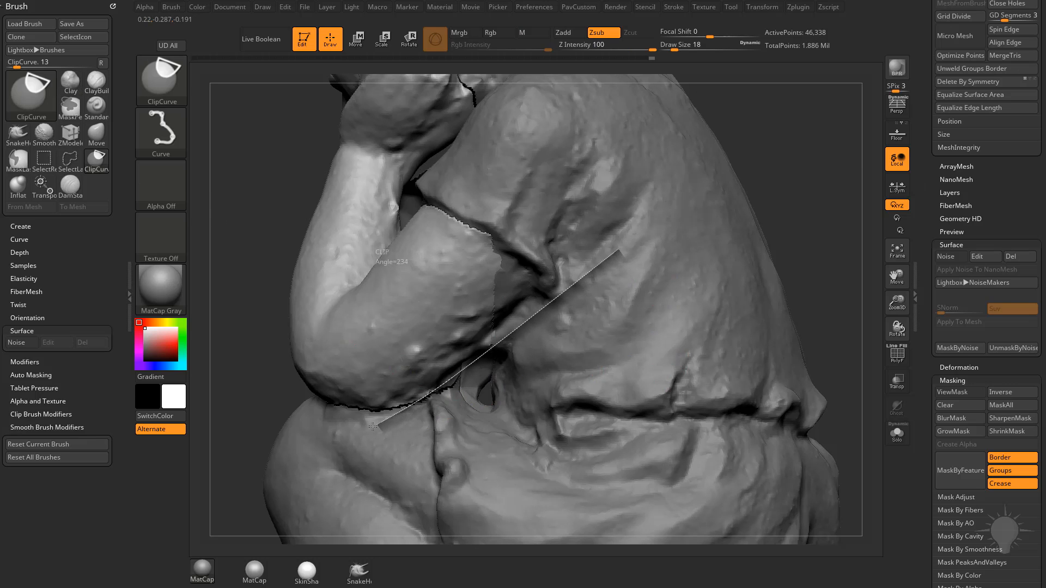
left_click_drag(366, 429, 368, 428, "ctrl+shift")
- Remesh the clipped arm with DynaMesh and show it in Solo mode
left_click_drag(789, 192, 821, 179)
mouse_move(762, 248)
left_mouse_down("ctrl")
mouse_move(792, 303)
mouse_move(743, 293)
left_mouse_up("ctrl")
left_click(895, 429)
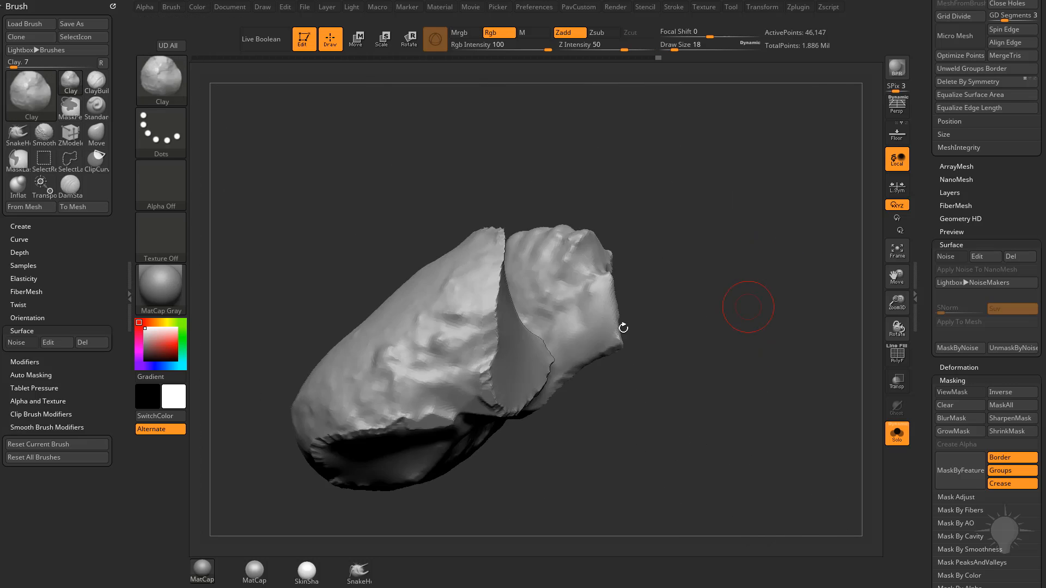
- Try the TrimDynamic brush on the clipped elbow face at a draw size of 54, and reduce its size to 31
mouse_move(628, 426)
left_mouse_down()
mouse_move(659, 320)
mouse_move(638, 407)
mouse_move(678, 346)
left_mouse_up()
key("b")
key("t")
key("d")
key("s")
left_click_drag(478, 402, 483, 402)
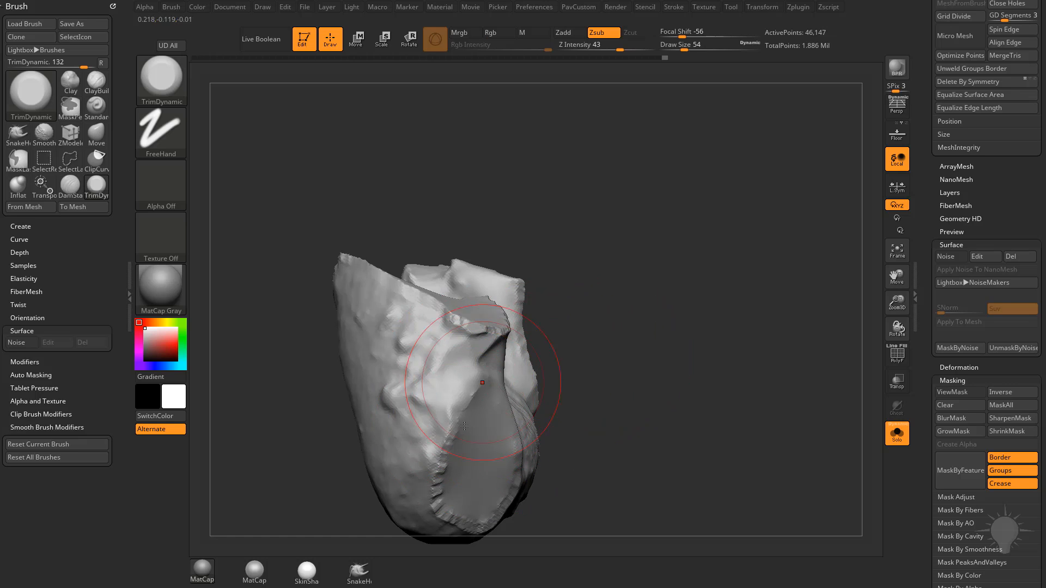
key("bracketleft")
key("bracketleft")
key("ctrl+z")
- Check the arm's polygroups with PolyFrame, and set TrimDynamic's Mask By Polygroups to 0
key("shift+f")
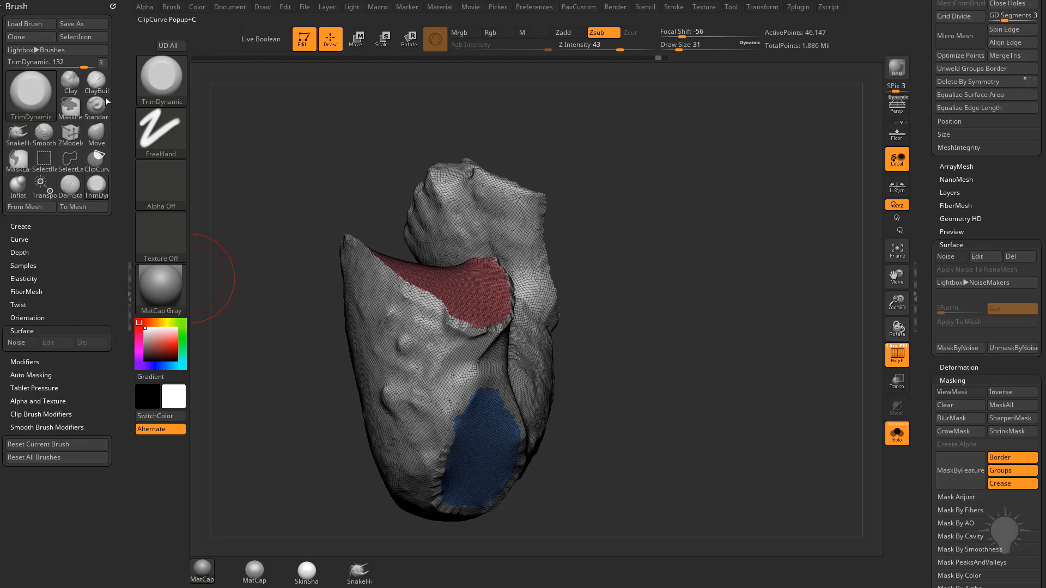
left_click(31, 375)
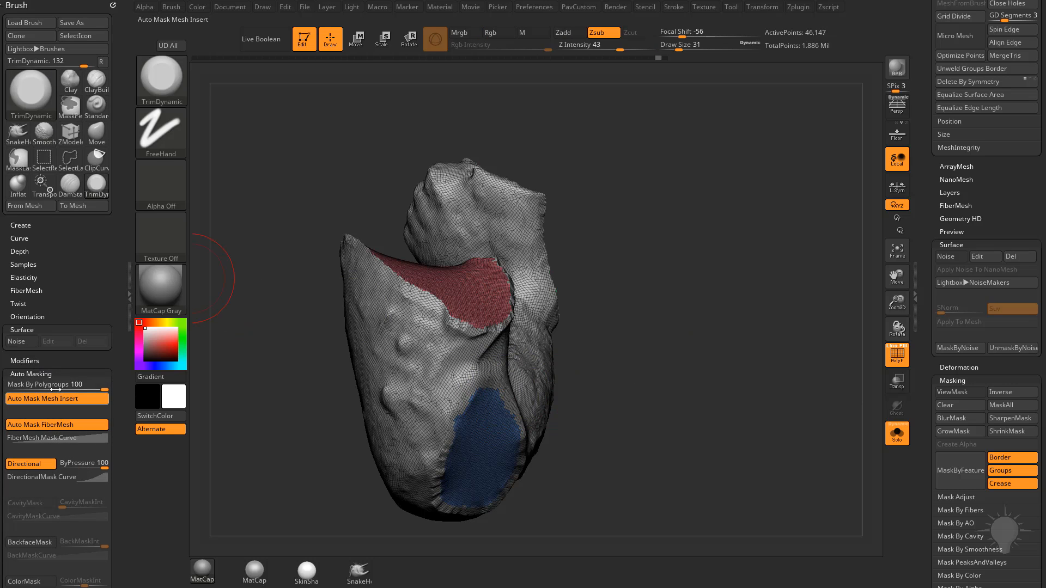
left_click_drag(56, 390, 8, 390)
left_click_drag(623, 345, 515, 317)
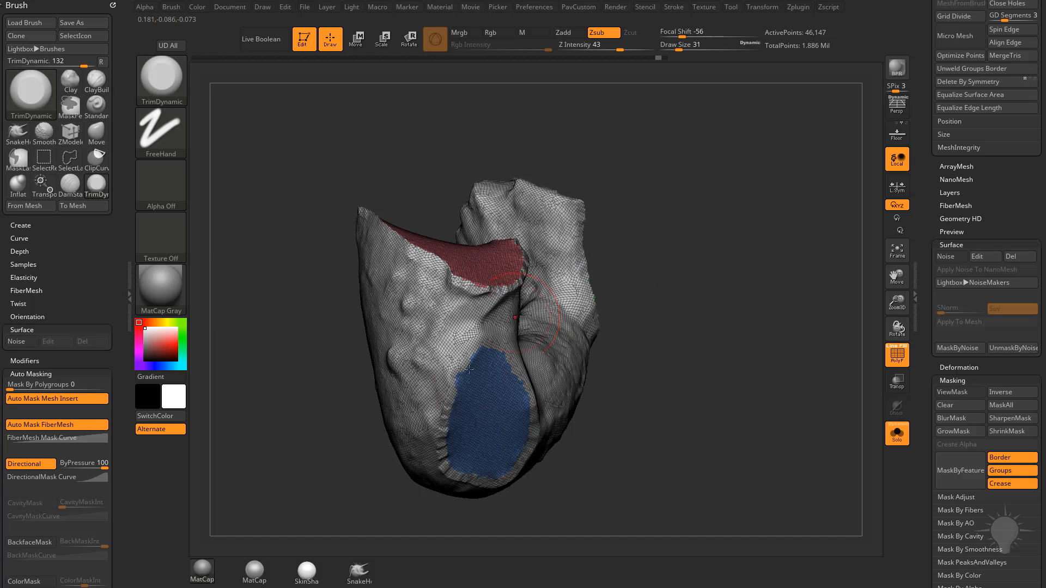
left_click(897, 361)
- Trim the rough border of the clipped elbow face with TrimDynamic at a draw size of 31
left_click_drag(772, 361, 833, 381)
left_click_drag(471, 348, 479, 342)
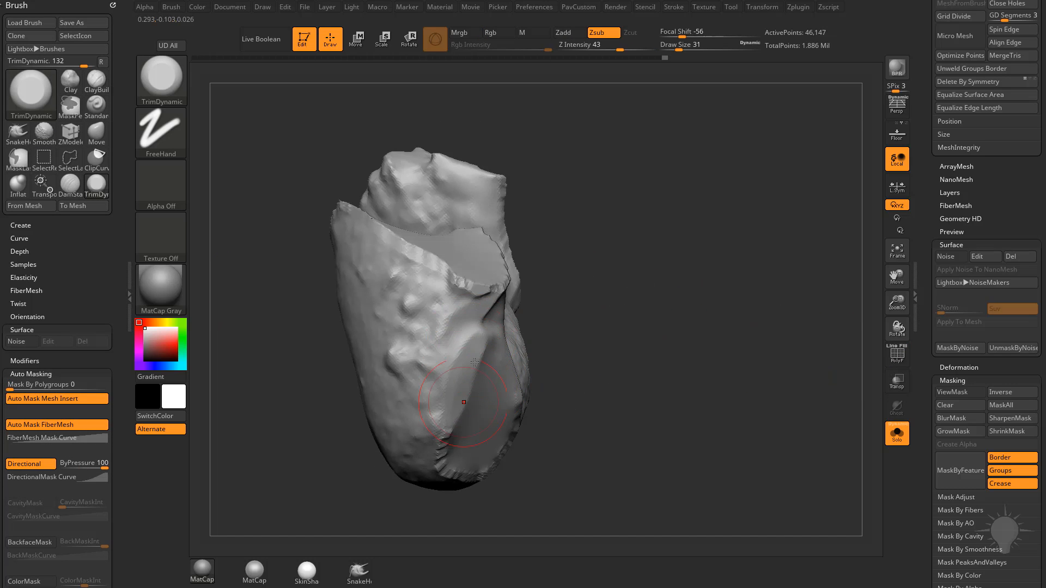
left_click_drag(452, 462, 448, 435)
- Smooth the jagged edges around the clipped elbow face, working at draw sizes 16 and 9
left_click_drag(583, 380, 585, 327)
left_click_drag(469, 436, 449, 425, "shift")
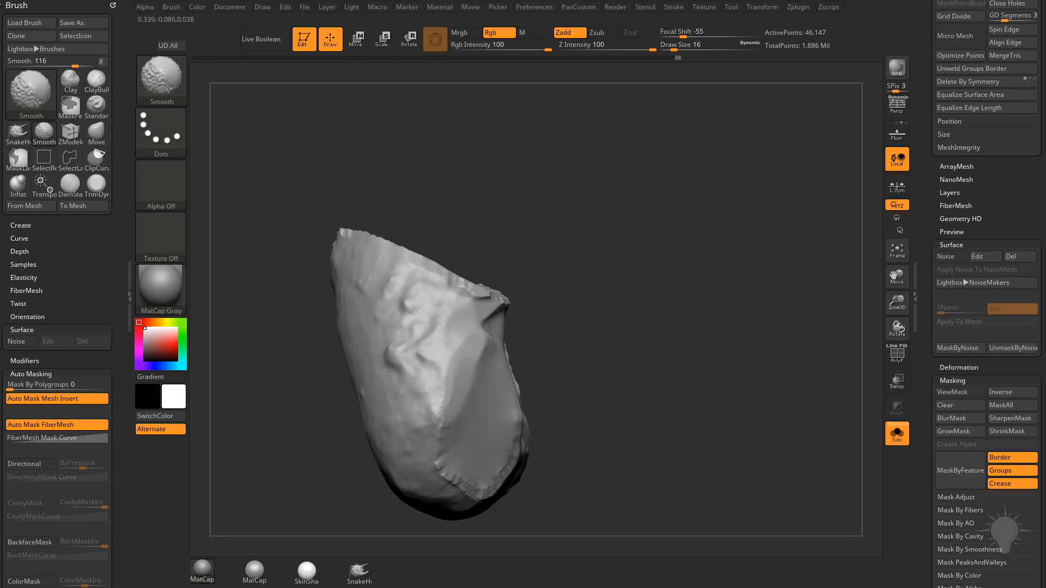
left_click_drag(517, 459, 513, 466, "shift")
left_click_drag(628, 436, 572, 428)
key("s")
left_click_drag(507, 474, 503, 473)
left_click_drag(508, 492, 520, 482, "shift")
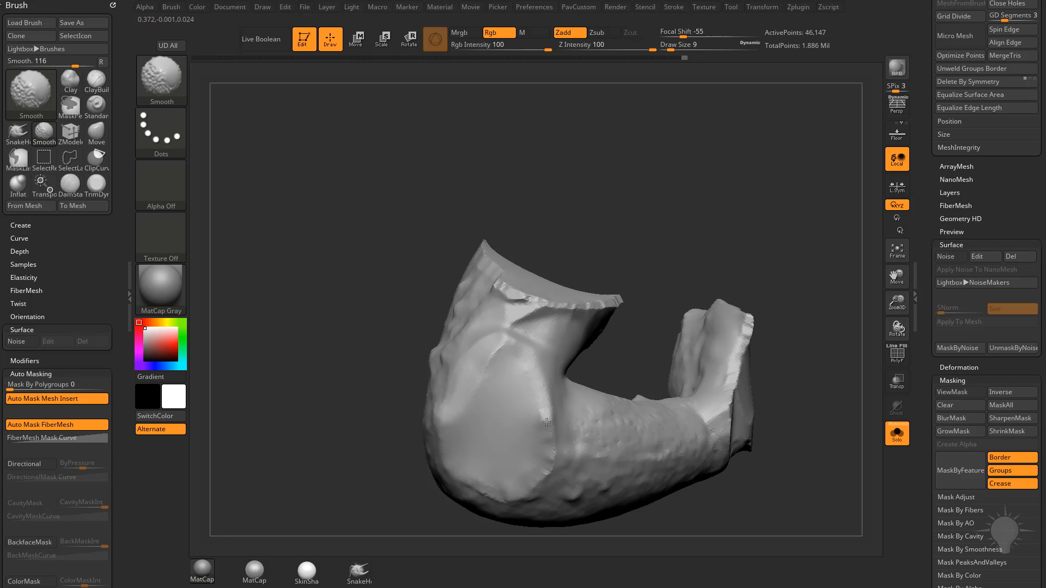
- Switch to the Clay brush and smooth the jagged rim of the upper-arm cut with the draw size reduced to 16
mouse_move(655, 304)
left_mouse_down()
mouse_move(494, 343)
mouse_move(514, 382)
left_mouse_up()
left_click_drag(675, 316, 761, 324)
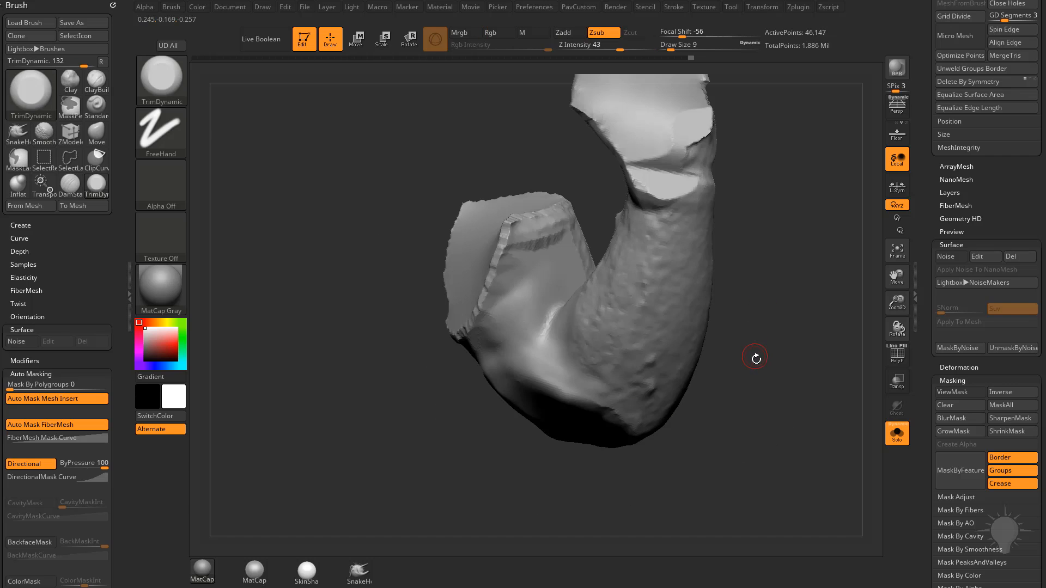
left_click_drag(755, 361, 717, 315)
key("b")
key("c")
key("l")
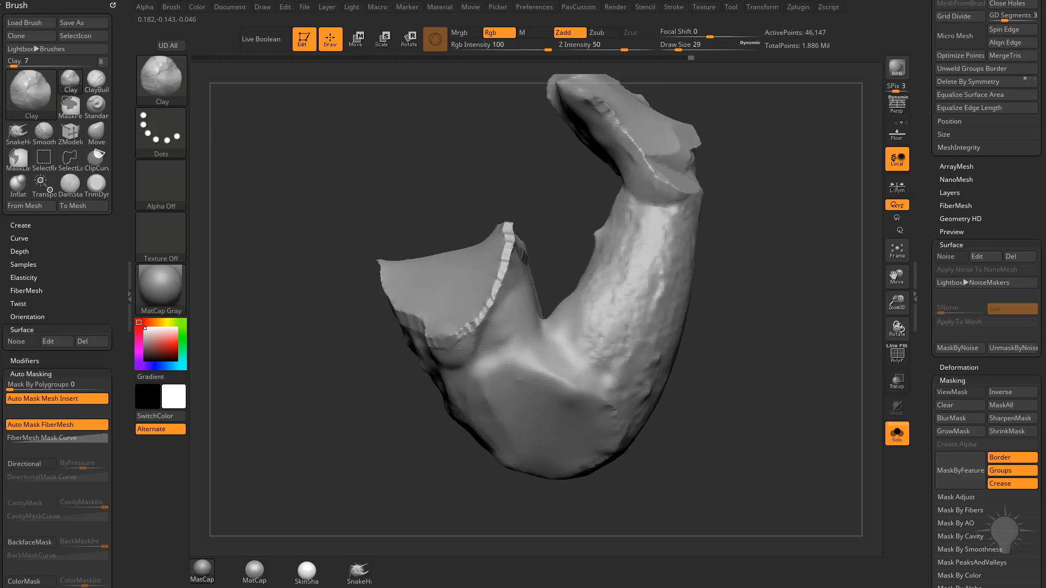
key("shift")
left_click_drag(493, 293, 506, 258, "shift")
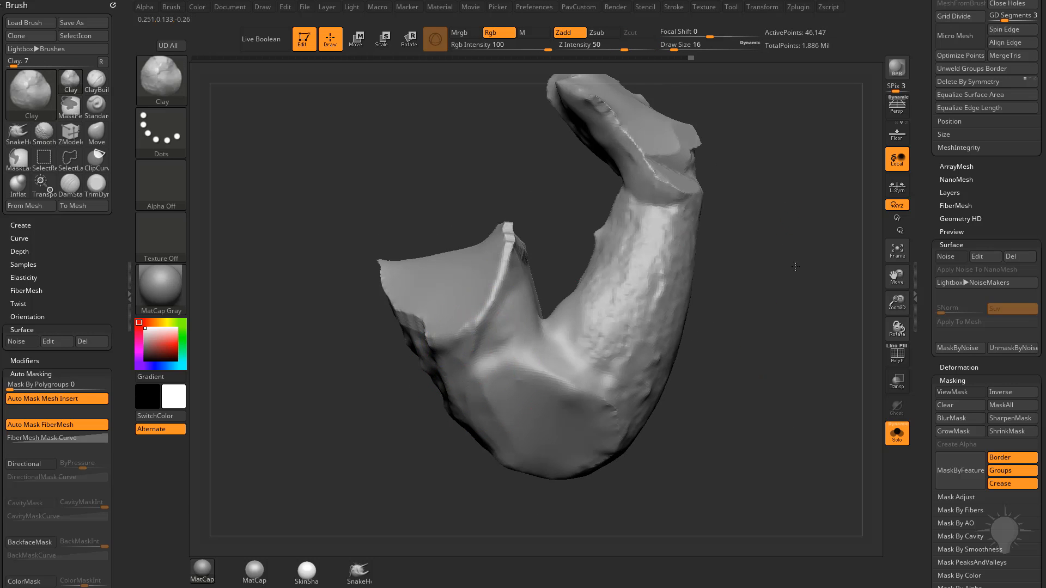
- Work over the isolated arm with the Clay brush at a draw size of 22, and show the whole figure again
left_click_drag(799, 246, 724, 316)
key("s")
left_click(576, 213)
mouse_move(763, 136)
left_mouse_down()
mouse_move(694, 184)
mouse_move(668, 217)
mouse_move(484, 237)
mouse_move(520, 270)
mouse_move(552, 268)
mouse_move(542, 257)
mouse_move(470, 324)
left_mouse_up()
left_click_drag(548, 308, 463, 351)
left_click_drag(536, 321, 591, 318)
left_click(892, 432)
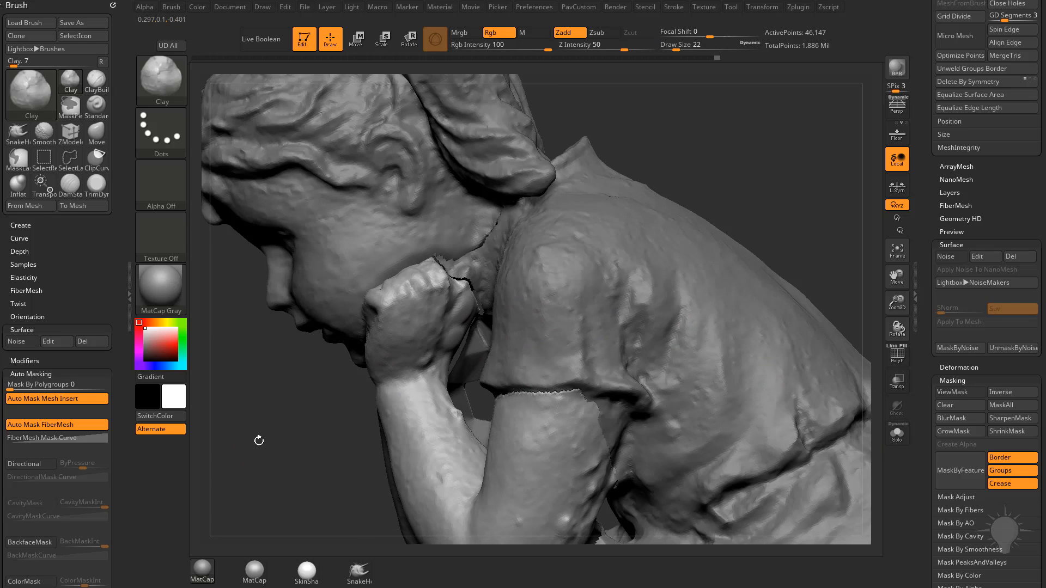
- Add volume to the hand under the cheek with the Clay brush at a draw size of 12
left_click_drag(296, 416, 341, 402)
key("bracketleft")
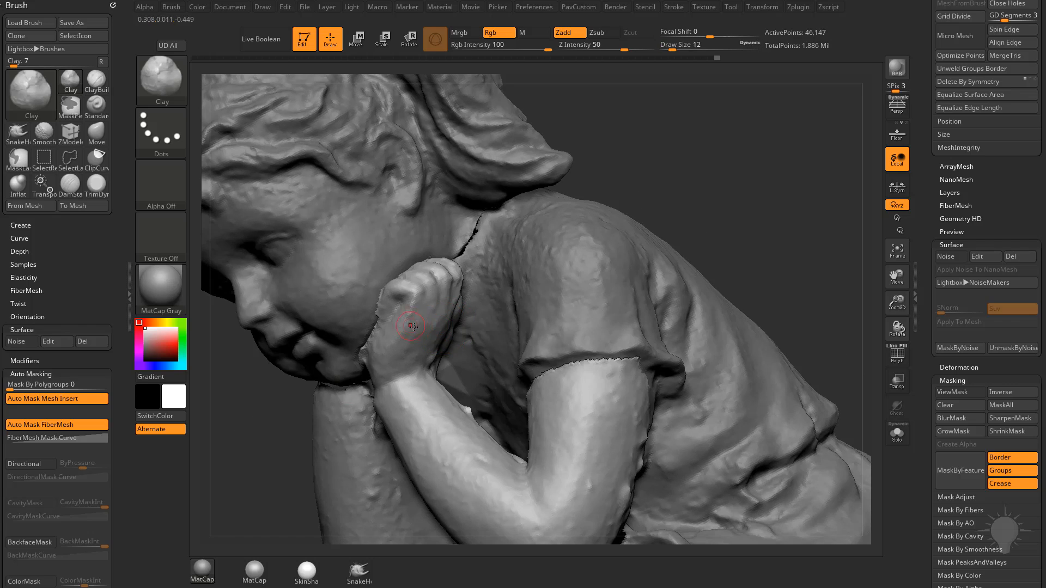
left_click_drag(738, 150, 433, 307)
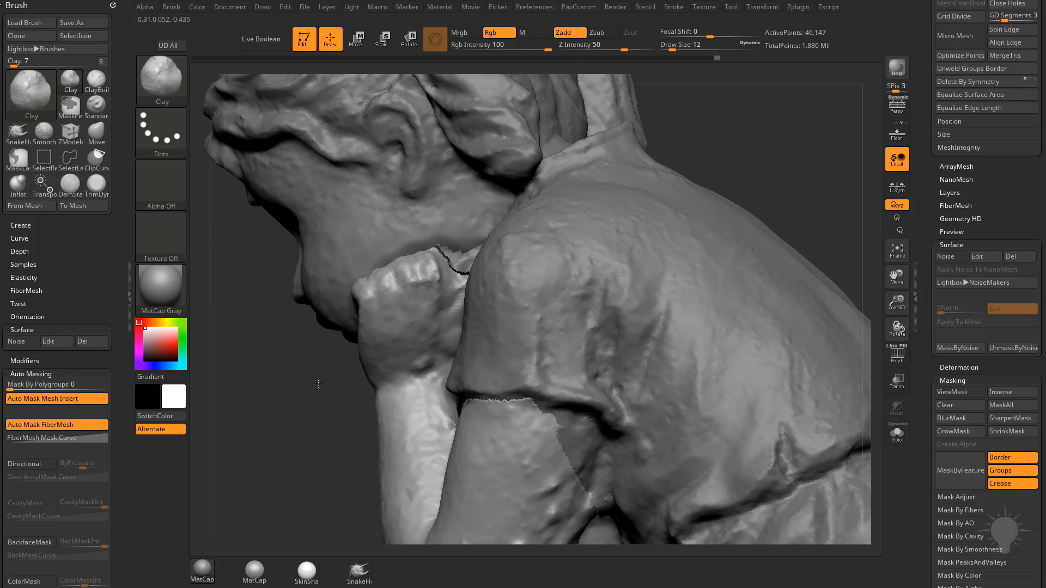
mouse_move(318, 384)
left_mouse_down()
mouse_move(345, 341)
mouse_move(719, 159)
mouse_move(754, 191)
left_mouse_up()
- Sculpt the back of the hand beside the shoulder with the Standard brush at a draw size of 14
key("b")
key("s")
key("t")
key("s")
left_click_drag(416, 349, 420, 349)
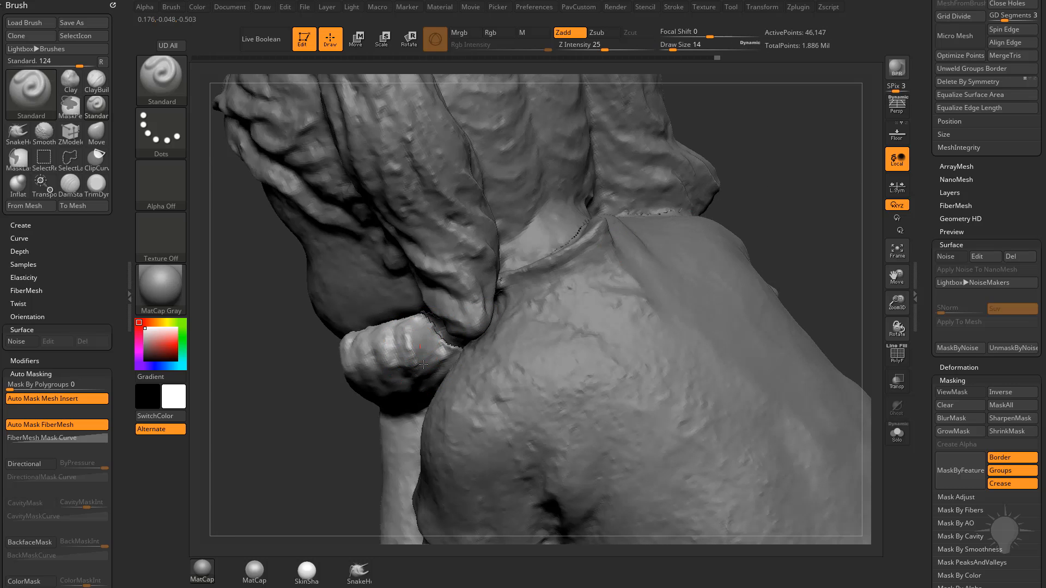
- Build up the hand's side facing the shoulder with the Clay brush at a draw size of 14, and smooth the strokes
key("b")
key("c")
key("l")
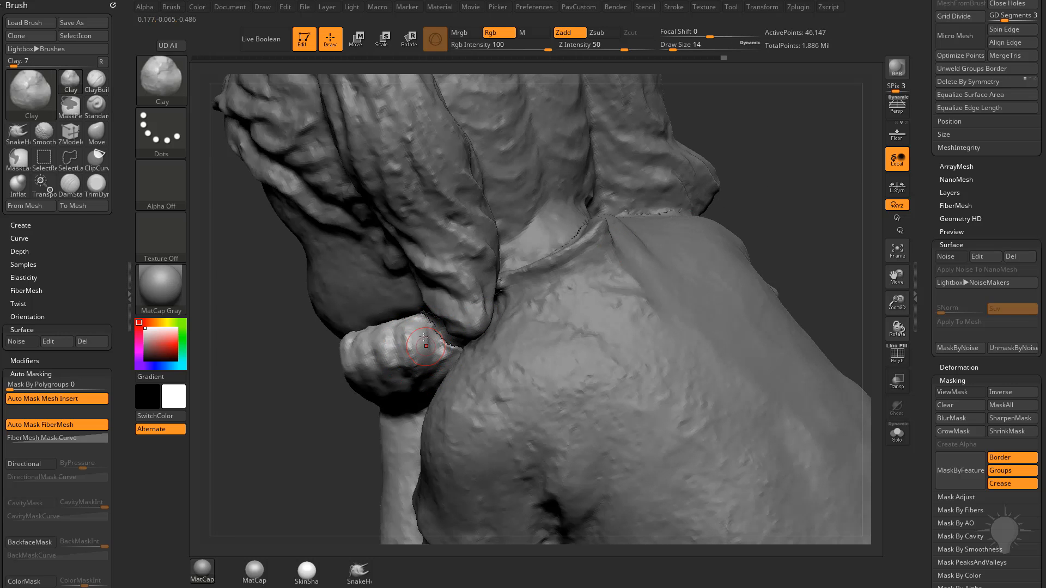
left_click_drag(346, 407, 433, 343)
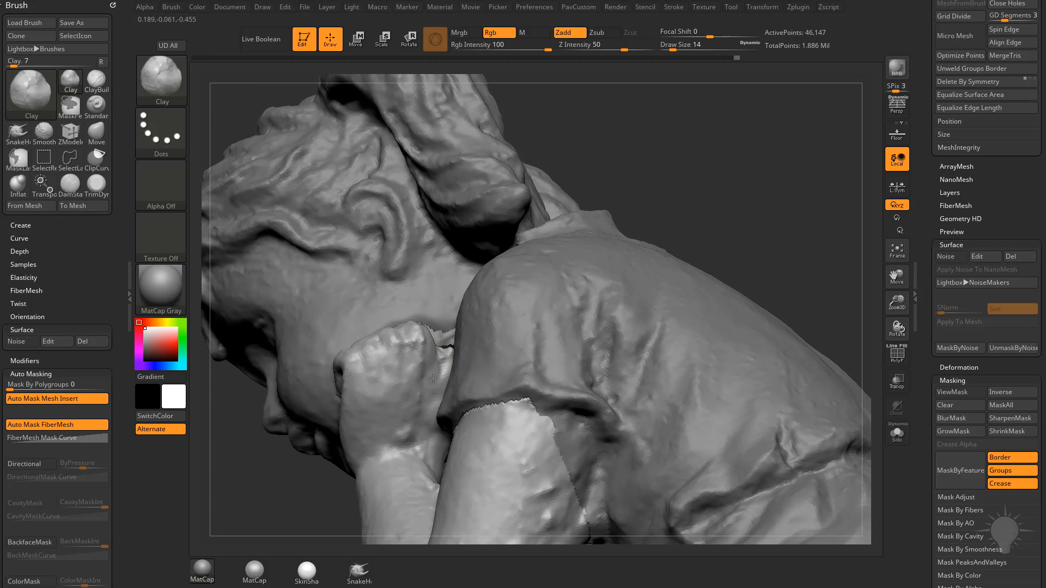
mouse_move(708, 221)
left_mouse_down()
mouse_move(692, 182)
mouse_move(406, 349)
left_mouse_up()
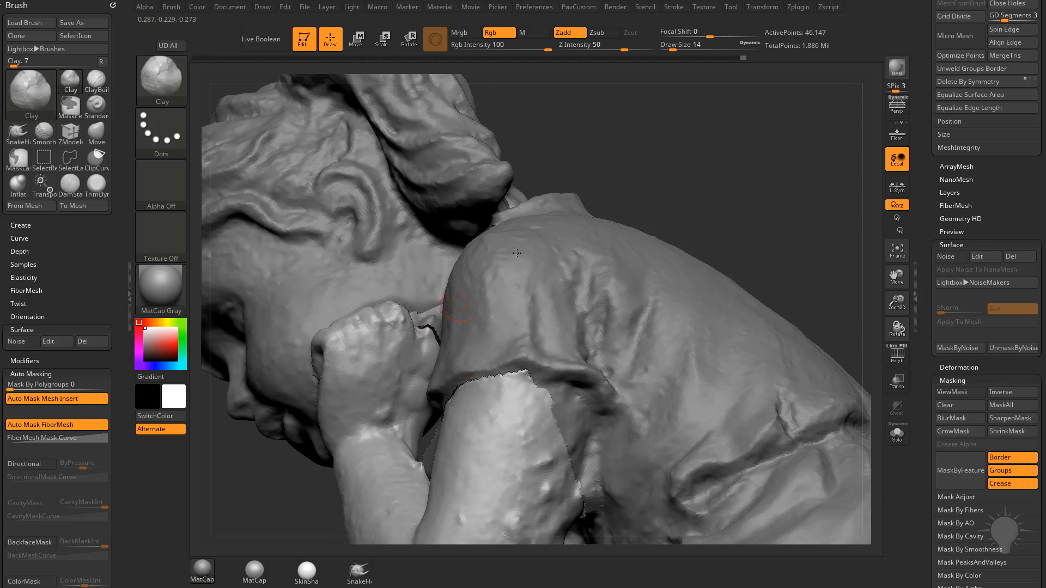
left_click_drag(517, 252, 420, 348)
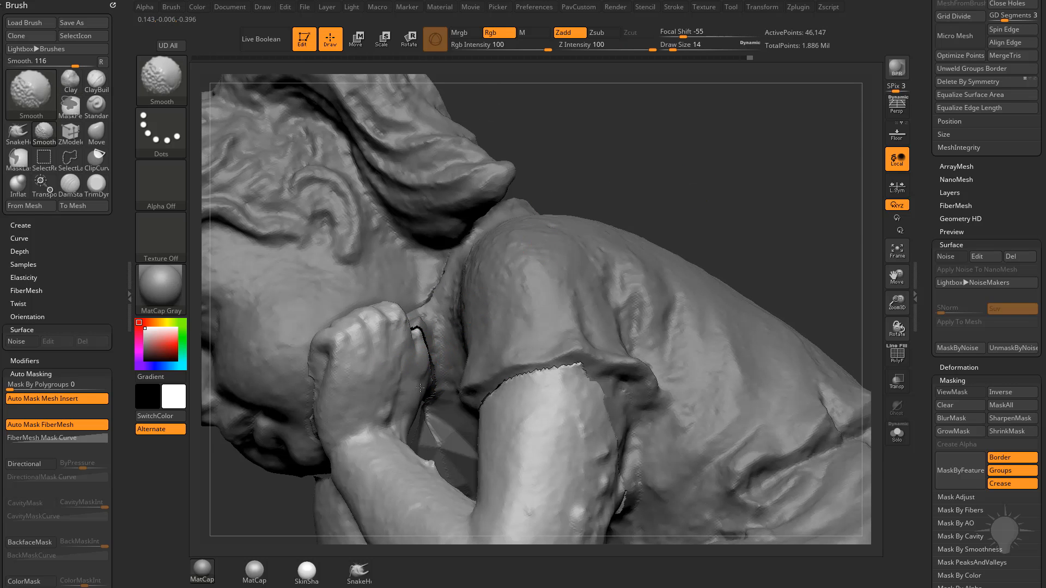
left_click_drag(464, 322, 461, 295, "shift")
- Carve along the heel of the hand above the wrist with the DamStandard brush at a draw size of 17
mouse_move(688, 174)
left_mouse_down()
mouse_move(695, 197)
mouse_move(698, 161)
mouse_move(708, 183)
left_mouse_up()
key("b")
key("d")
key("s")
key("s")
left_click_drag(419, 374, 407, 376)
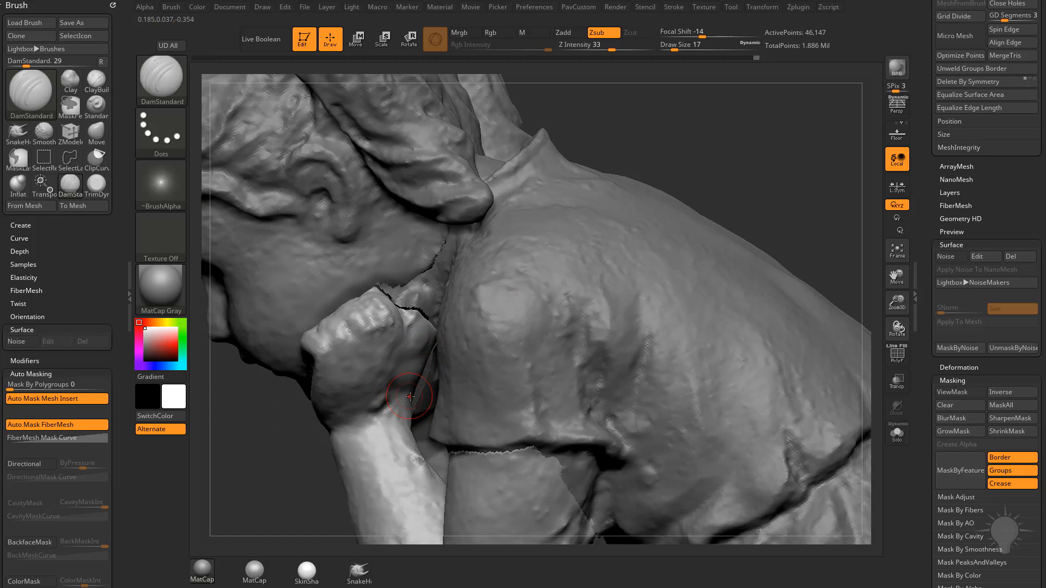
- Isolate the arm and build up the heel of the hand above the wrist with the Clay brush at a draw size of 17
left_click(896, 435)
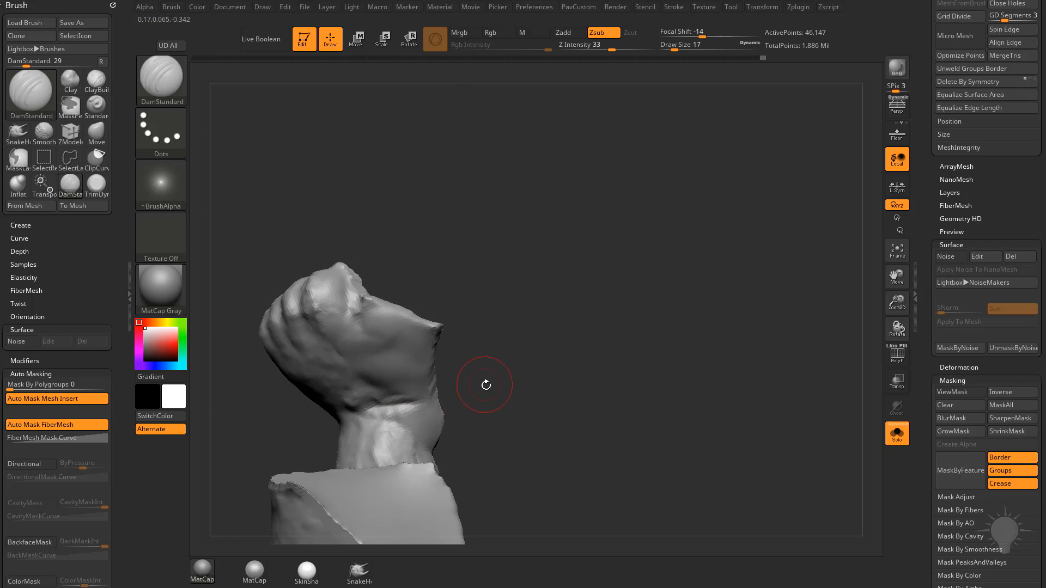
mouse_move(486, 385)
left_mouse_down()
mouse_move(503, 332)
mouse_move(551, 283)
mouse_move(398, 413)
left_mouse_up()
key("b")
key("c")
key("l")
left_click_drag(508, 359, 399, 408)
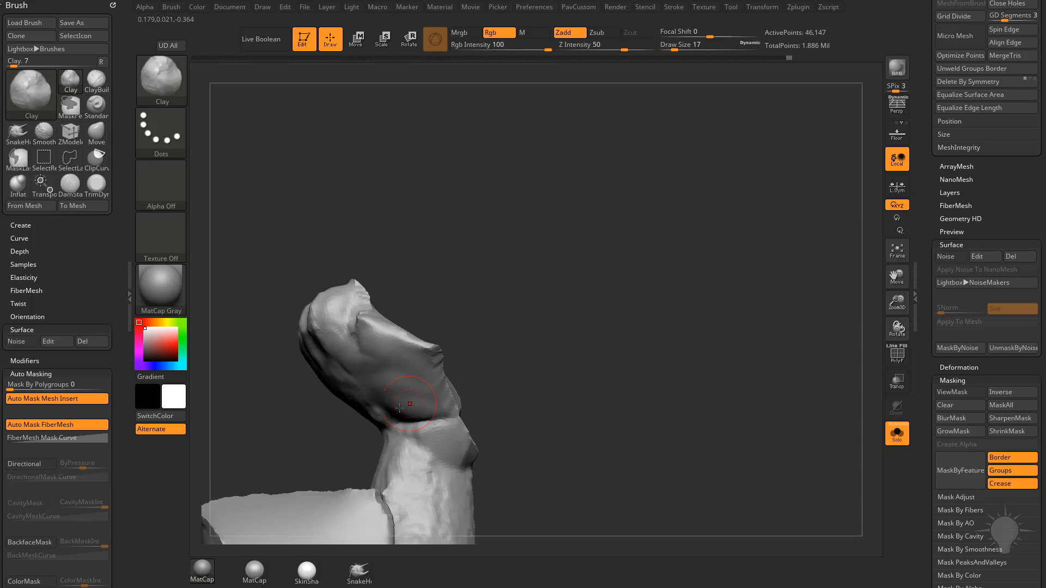
left_click_drag(531, 366, 409, 371)
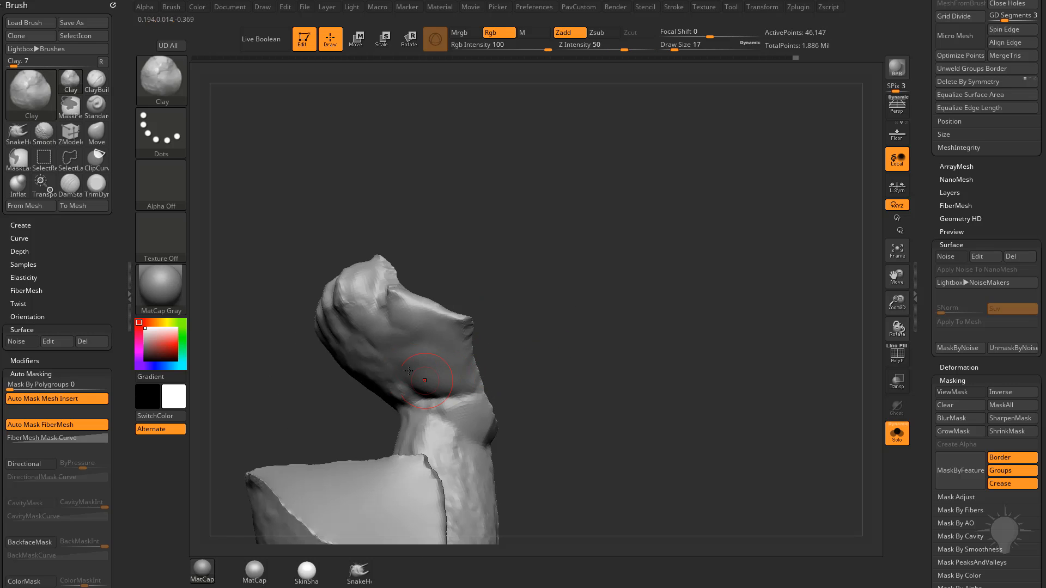
left_click_drag(532, 374, 455, 412)
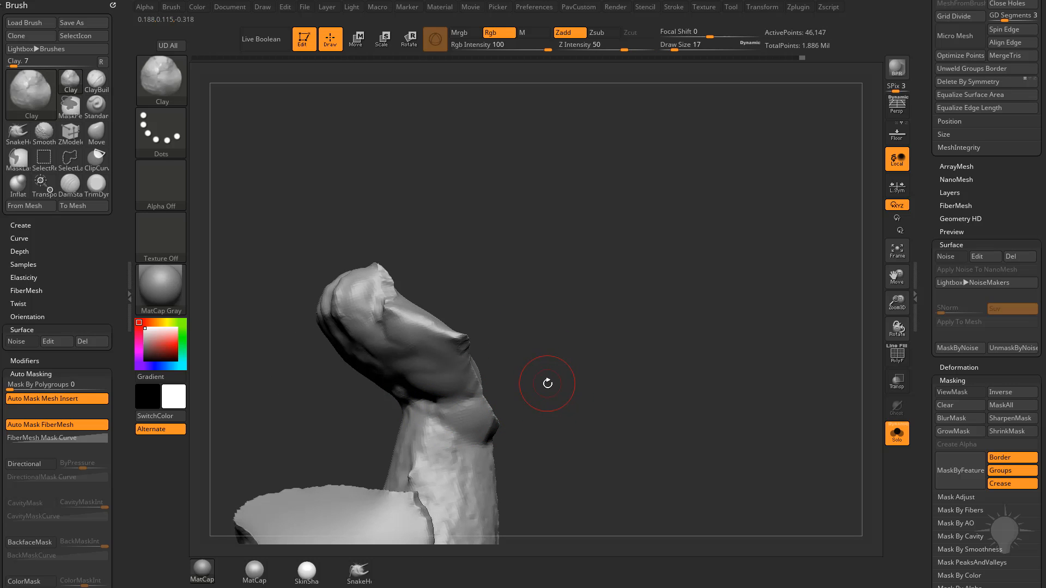
- Try carving the crease between the hand and the wrist with the DamStandard brush
key("b")
key("d")
key("s")
mouse_move(547, 383)
left_mouse_down()
mouse_move(436, 402)
mouse_move(482, 405)
mouse_move(473, 416)
mouse_move(484, 419)
mouse_move(469, 410)
mouse_move(490, 416)
left_mouse_up()
key("ctrl+z")
- Smooth the heel of the hand above the wrist at a draw size of 17
key("s")
mouse_move(530, 406)
left_mouse_down()
mouse_move(594, 396)
mouse_move(553, 378)
left_mouse_up()
left_click_drag(457, 384, 445, 365, "shift")
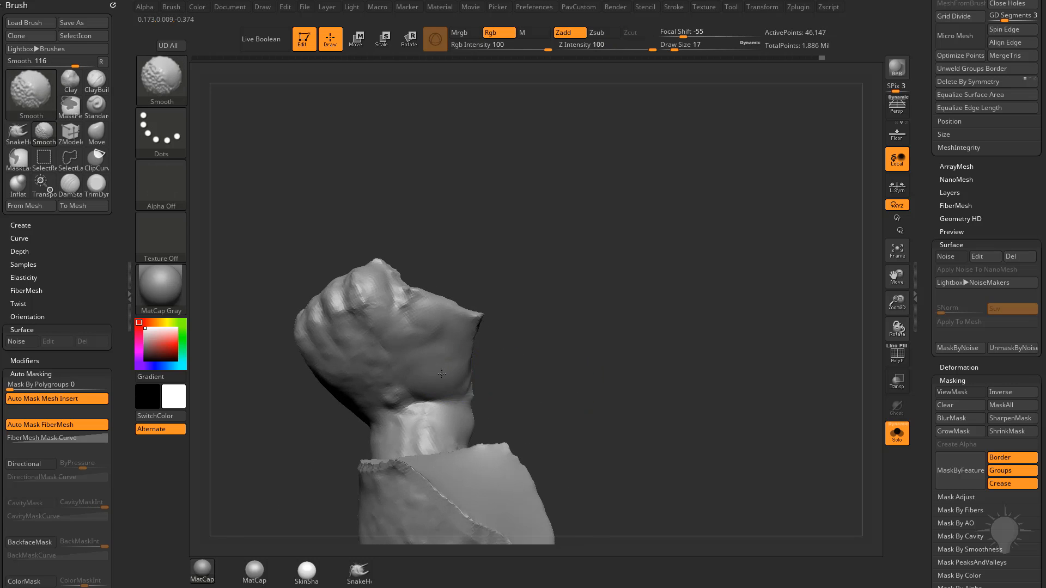
- Trim the stepped border of the hand's cut face with TrimDynamic at a draw size of 12
mouse_move(544, 364)
left_mouse_down()
mouse_move(616, 355)
mouse_move(646, 364)
mouse_move(693, 315)
left_mouse_up()
key("b")
key("t")
key("d")
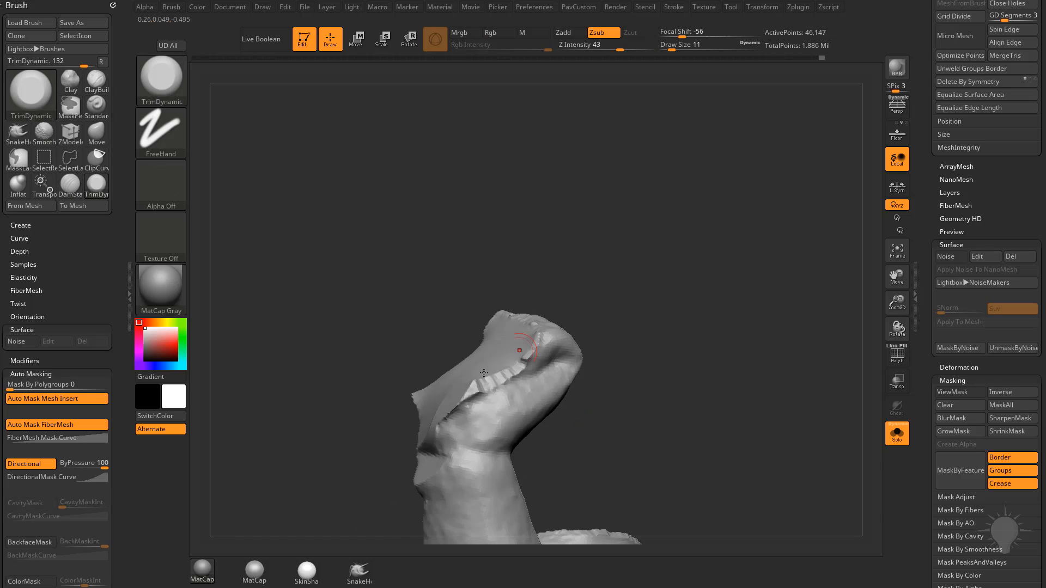
key("s")
left_click_drag(452, 398, 474, 387)
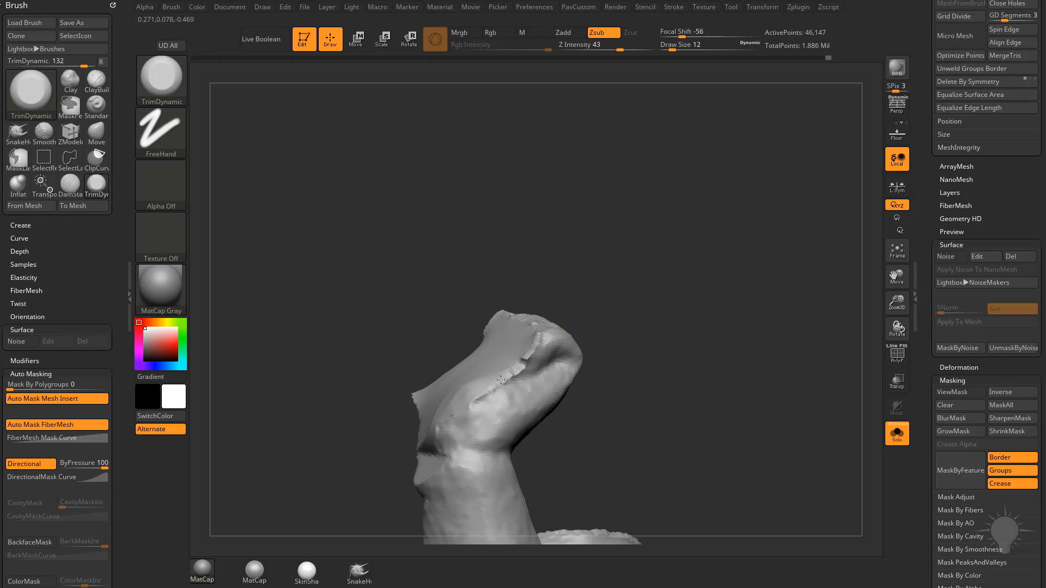
left_click_drag(607, 306, 509, 374)
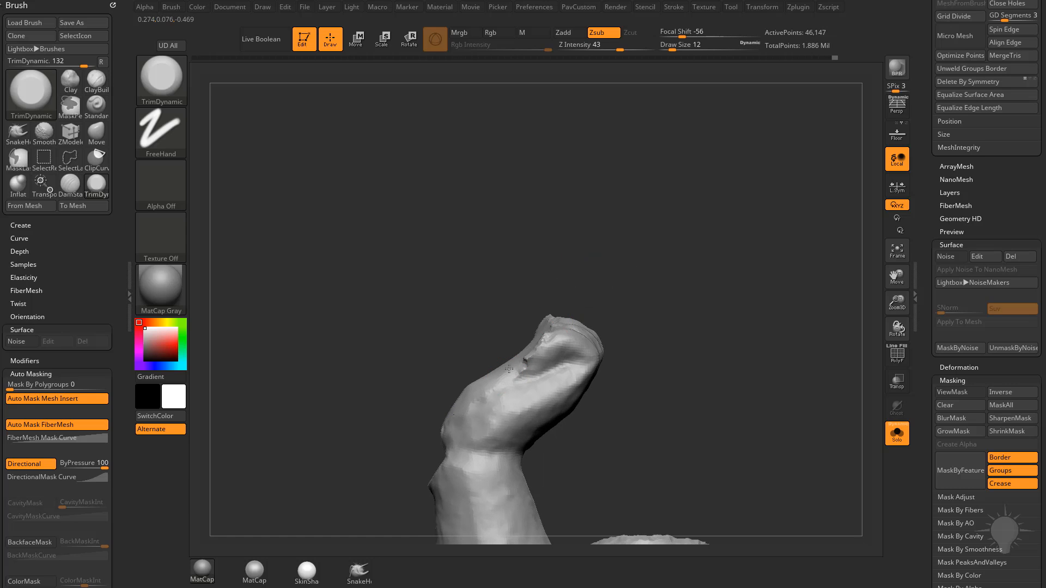
- Fill the rough notches along the finger edge of the hand's cut face with the Clay brush at a draw size of 12
mouse_move(616, 286)
left_mouse_down()
mouse_move(587, 309)
mouse_move(574, 347)
left_mouse_up()
key("b")
key("c")
key("l")
left_click_drag(565, 290, 592, 328)
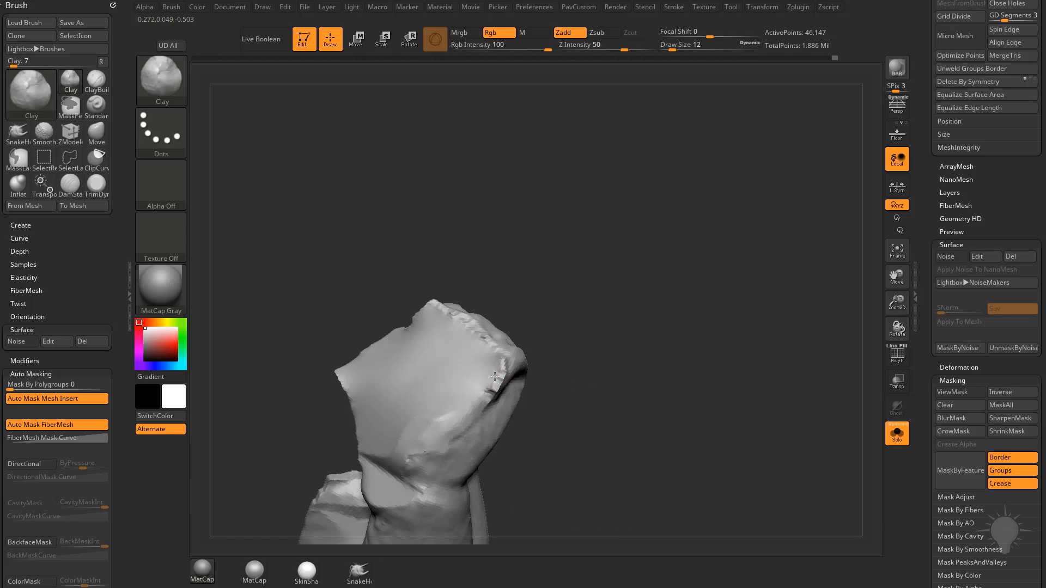
left_click_drag(494, 376, 483, 385)
left_click_drag(534, 301, 535, 325)
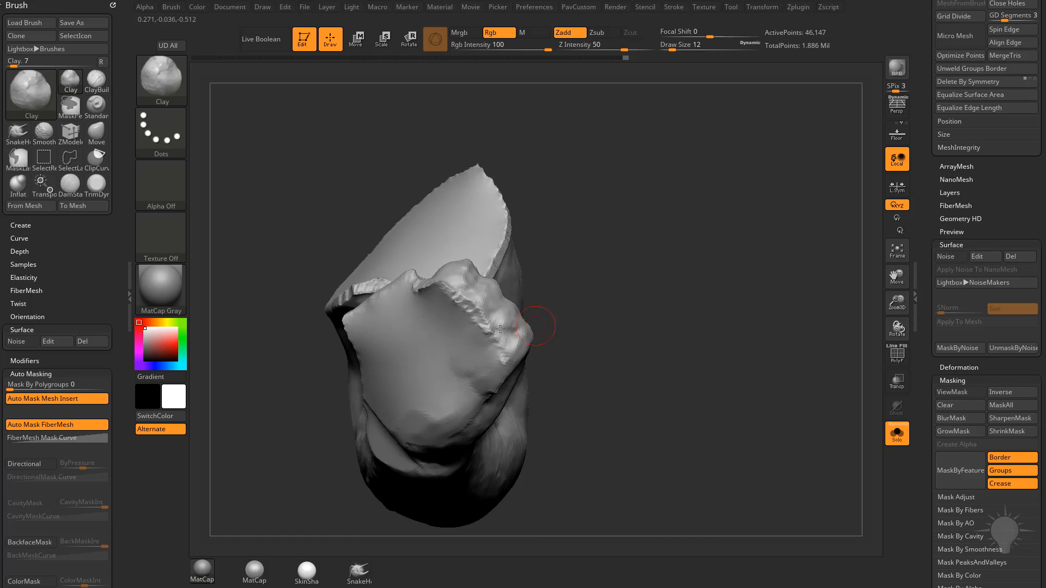
left_click_drag(458, 307, 443, 299)
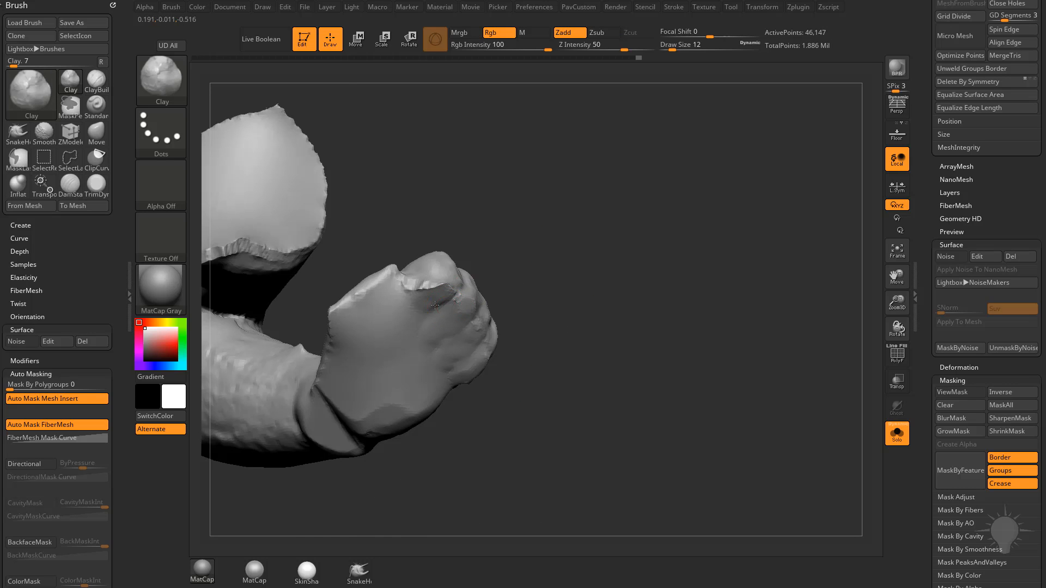
left_click_drag(444, 294, 430, 305)
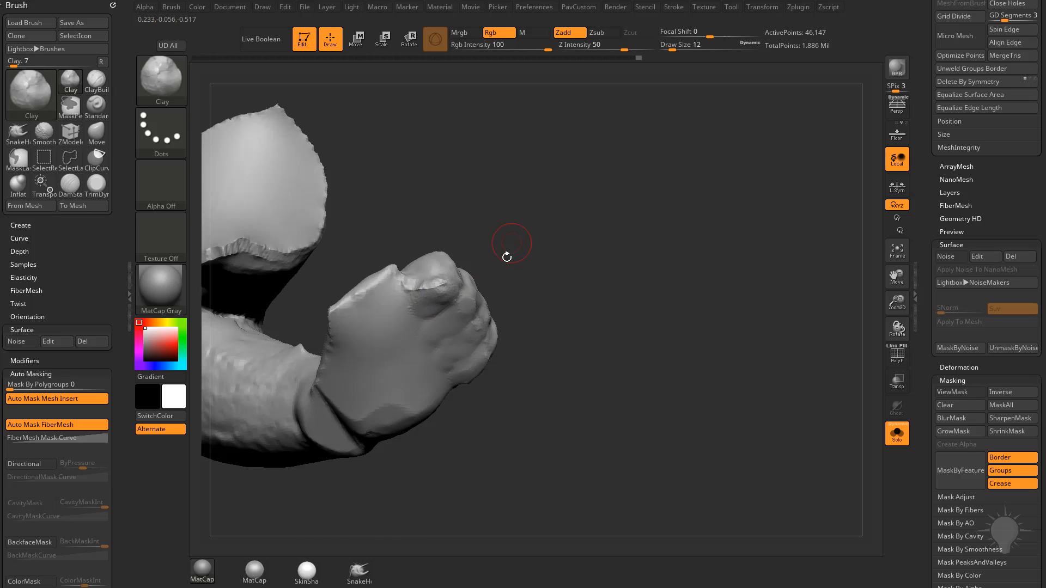
- Smooth the rebuilt finger edge beside the hand's cut face at a draw size of 12
left_click_drag(507, 257, 438, 292)
left_click_drag(549, 255, 540, 284)
left_click_drag(452, 299, 443, 301, "shift")
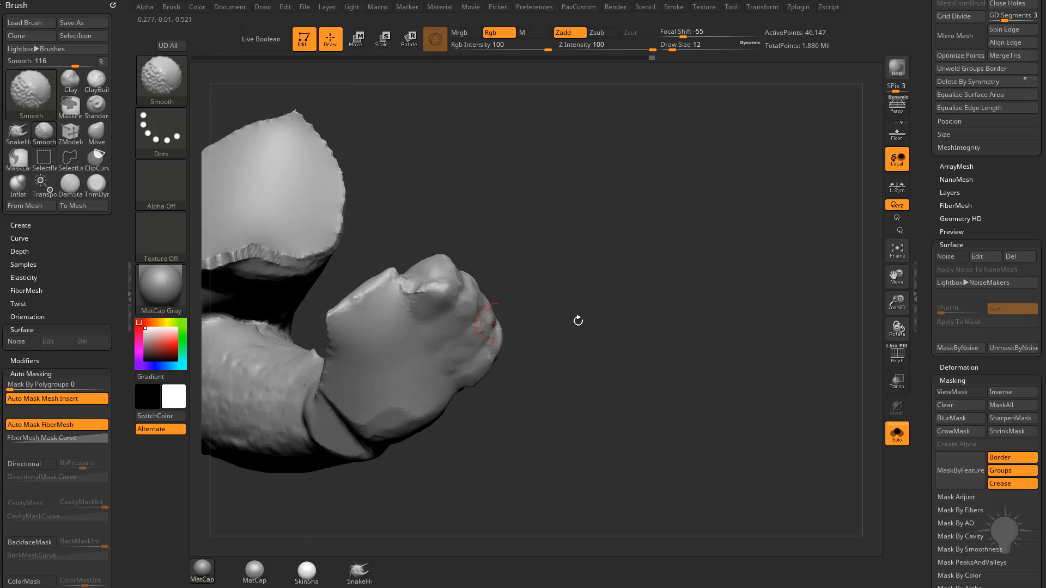
mouse_move(578, 321)
left_mouse_down()
mouse_move(579, 280)
mouse_move(566, 323)
left_mouse_up()
- Show the whole figure and smooth the wrist area of the hand under the cheek at a draw size of 12
left_click_drag(594, 347, 724, 295)
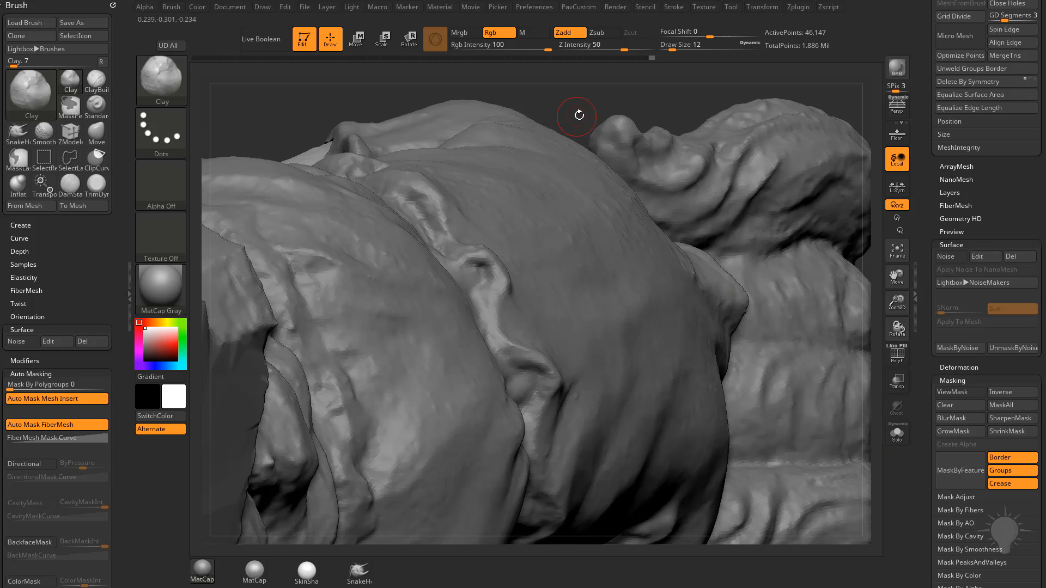
mouse_move(580, 115)
left_mouse_down()
mouse_move(817, 203)
mouse_move(793, 184)
mouse_move(651, 311)
left_mouse_up()
key("shift")
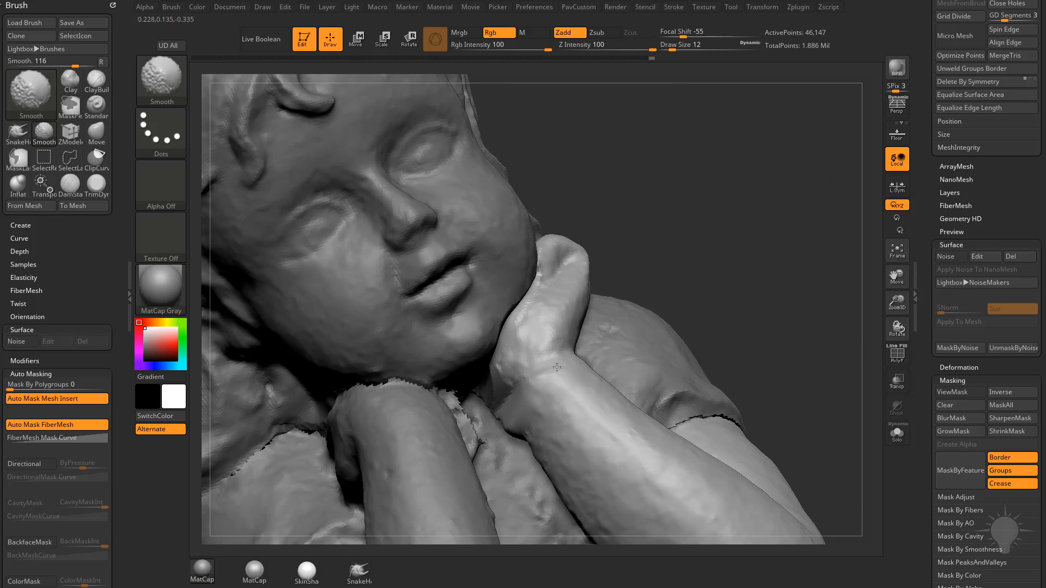
left_click_drag(557, 367, 516, 358)
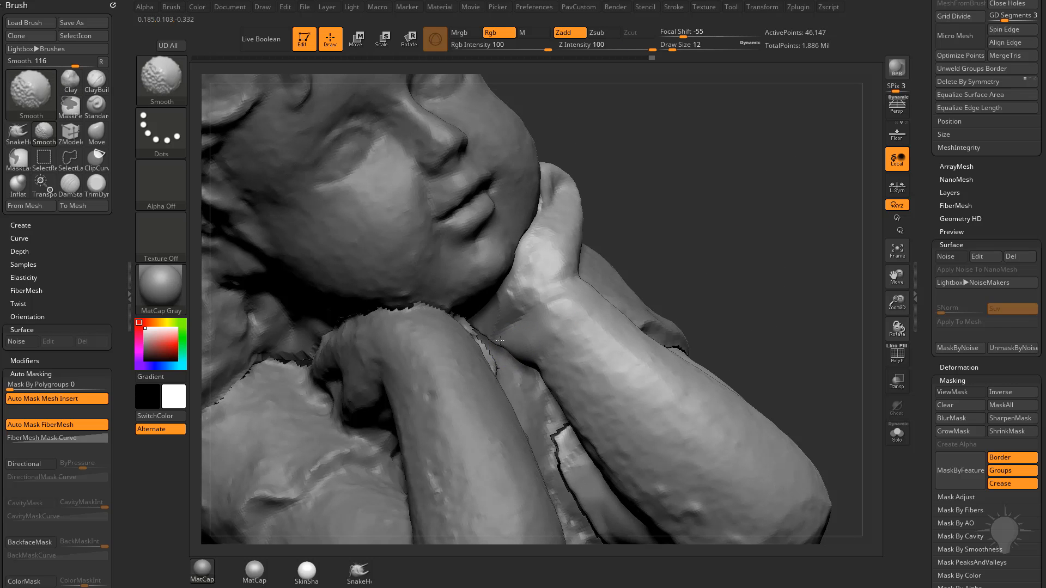
left_click_drag(696, 271, 736, 291)
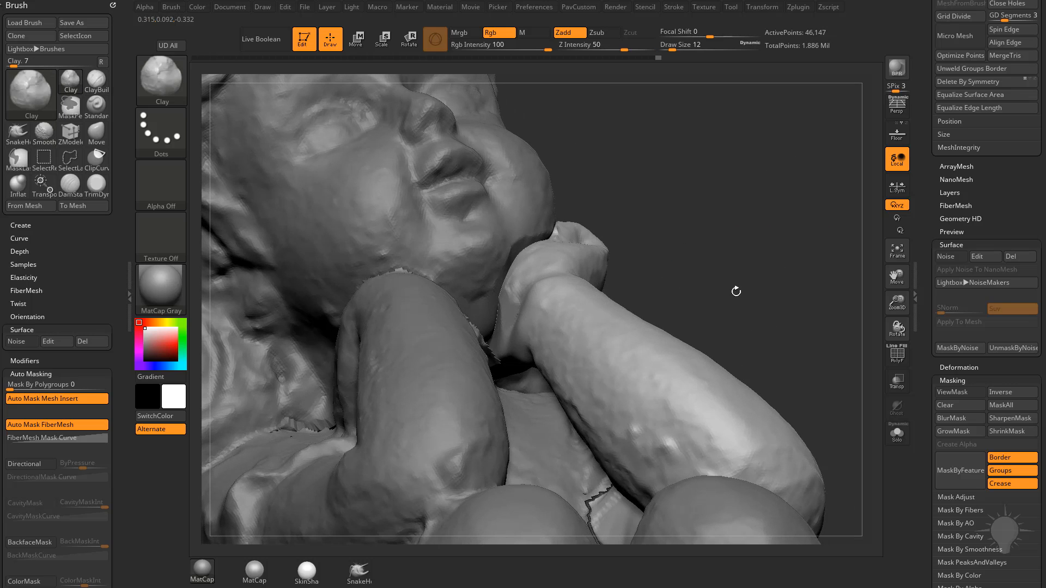
- Isolate the arm and build up the hollow at the wrist with the Clay brush at a draw size of 31
left_click(898, 434)
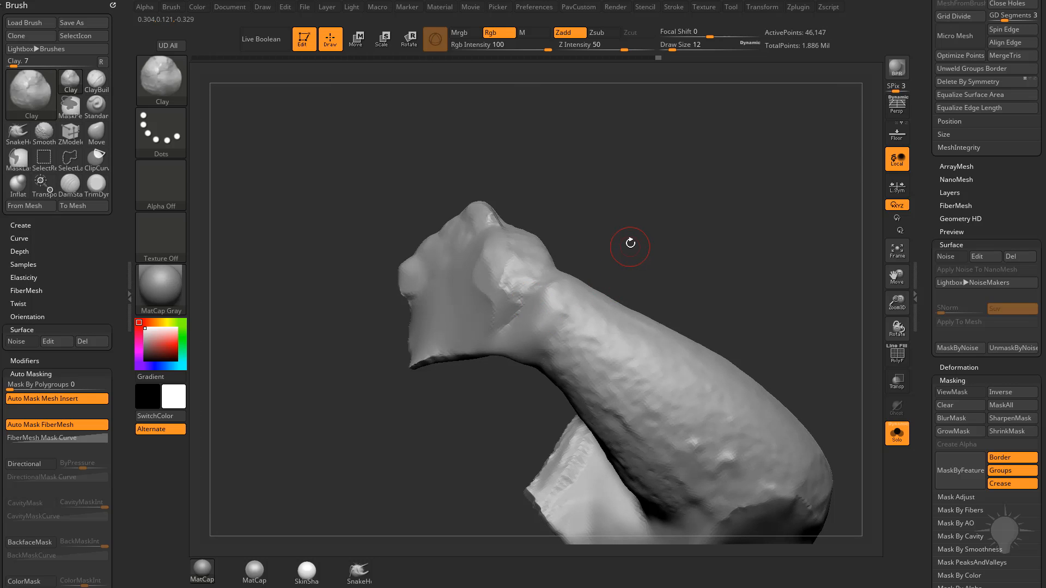
left_click_drag(630, 243, 589, 256)
key("s")
left_click(529, 312)
left_click_drag(544, 309, 524, 336)
left_click_drag(636, 285, 544, 294)
mouse_move(539, 284)
left_mouse_down()
mouse_move(525, 289)
mouse_move(504, 268)
left_mouse_up()
left_click_drag(568, 217, 659, 335)
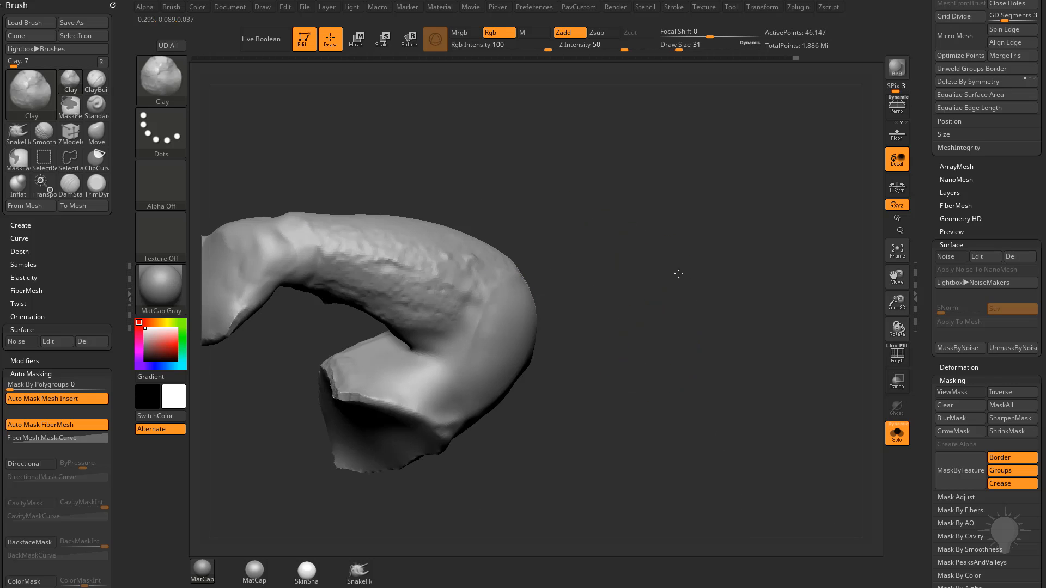
- Try smoothing the rim of the upper-arm cut with the draw size reduced to 9
left_click_drag(677, 273, 718, 304, "alt")
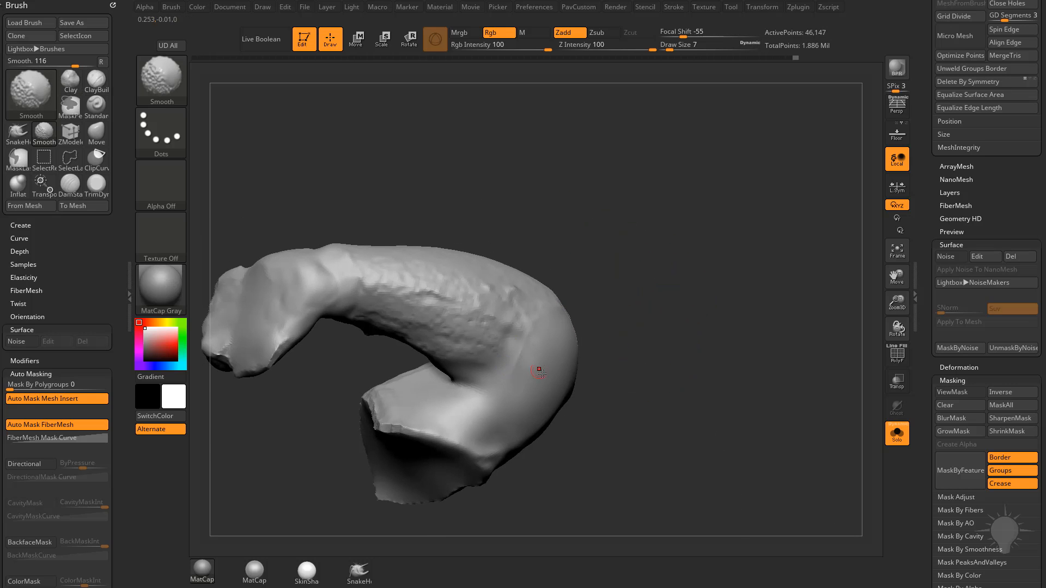
key("s")
left_click_drag(532, 377, 534, 377)
left_click_drag(433, 438, 504, 423, "shift")
key("ctrl+z")
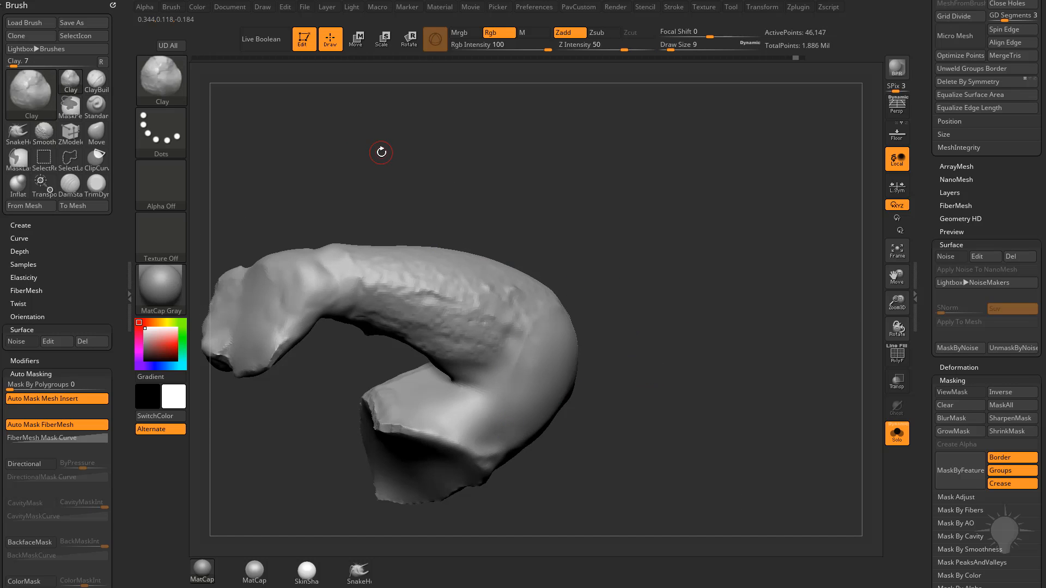
- Load the Smooth Stronger brush from the Smooth folder of the brush library as the sculpting smoothing brush
key("comma")
left_click(321, 72)
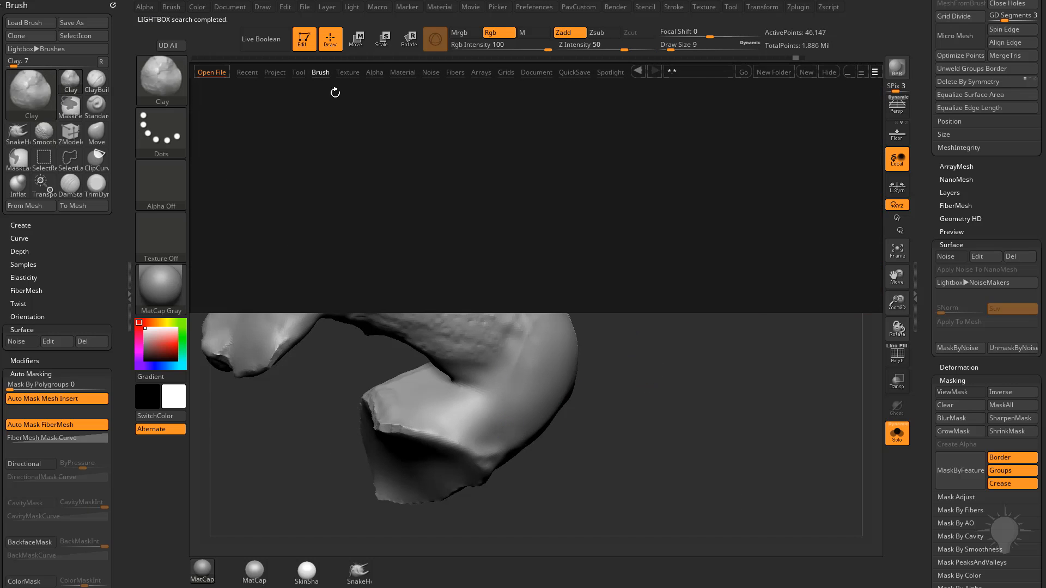
left_click_drag(446, 243, 410, 241)
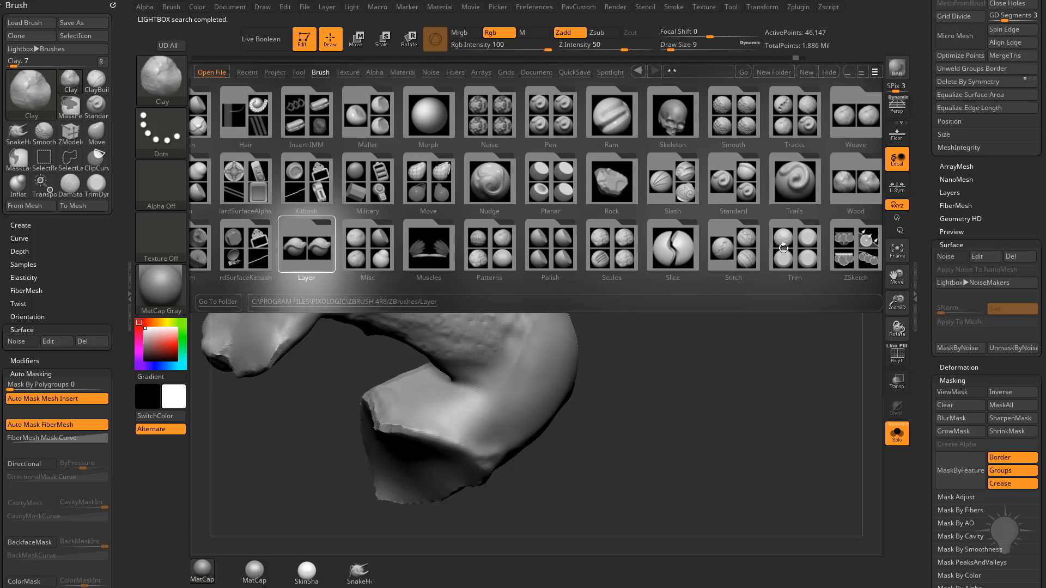
left_click(742, 139)
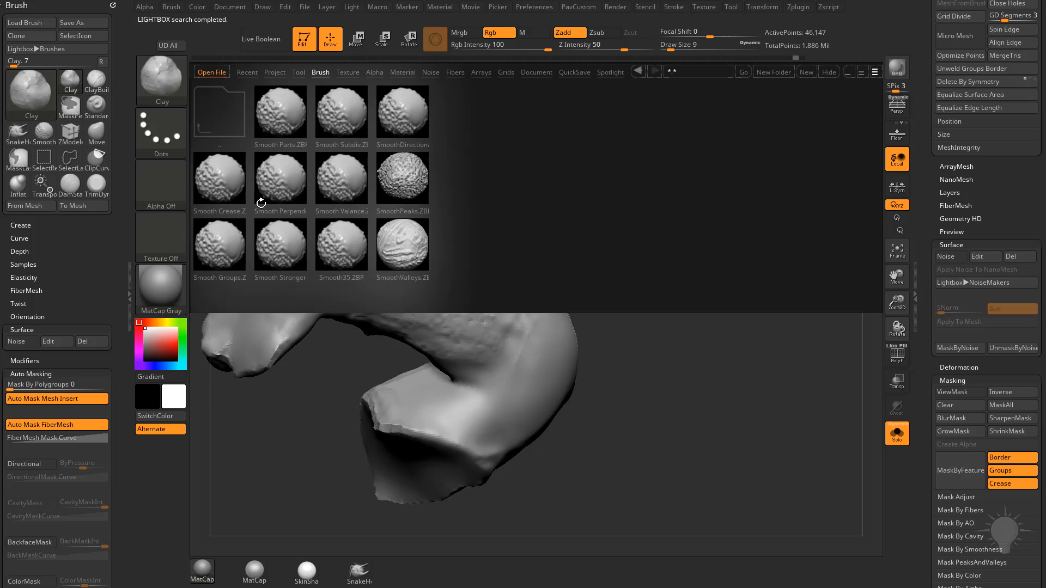
double_click(262, 243)
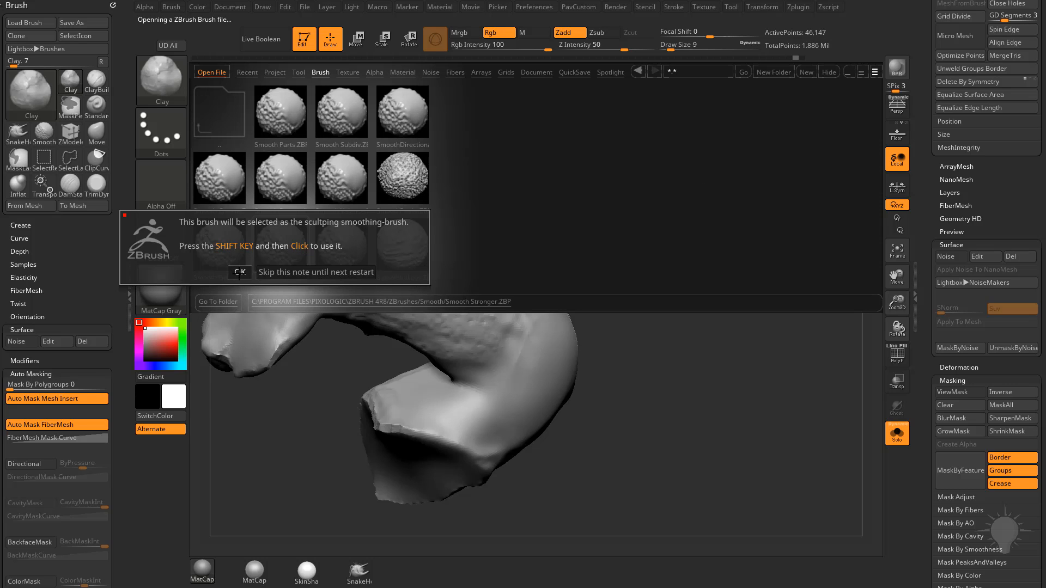
left_click(240, 272)
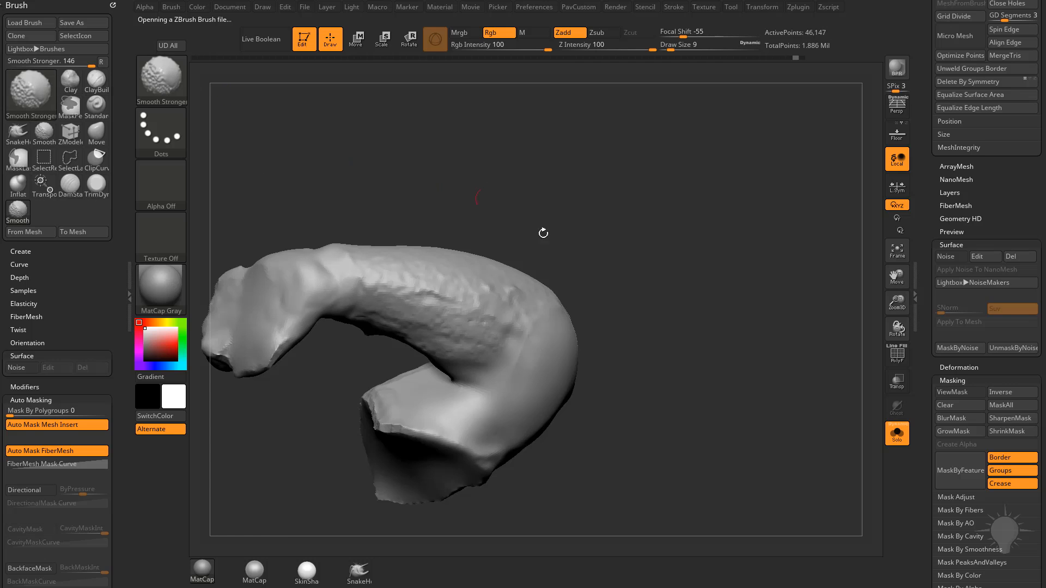
- Set the draw size to 12 and examine the Weighted Smooth Mode setting in the Smooth Brush Modifiers
key("s")
left_click_drag(585, 306, 607, 306)
key("shift")
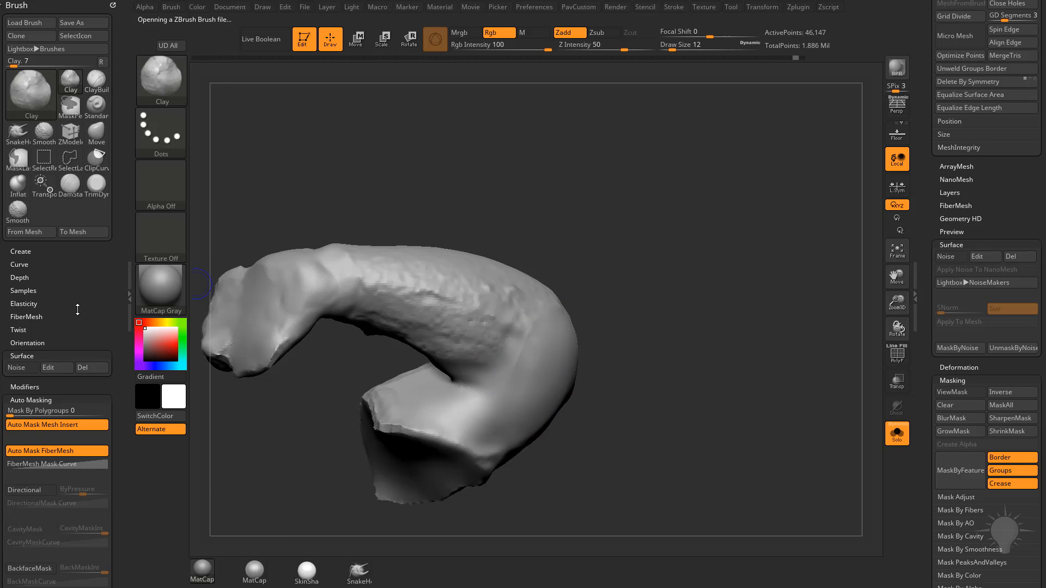
scroll(108, 213, "down", 5)
left_click(43, 408)
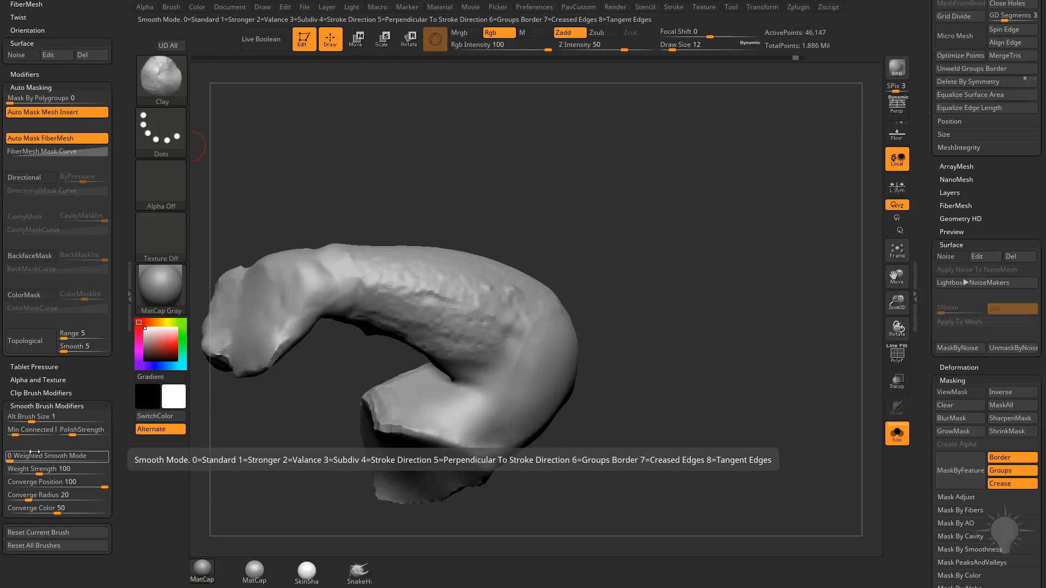
type("1")
key("Return")
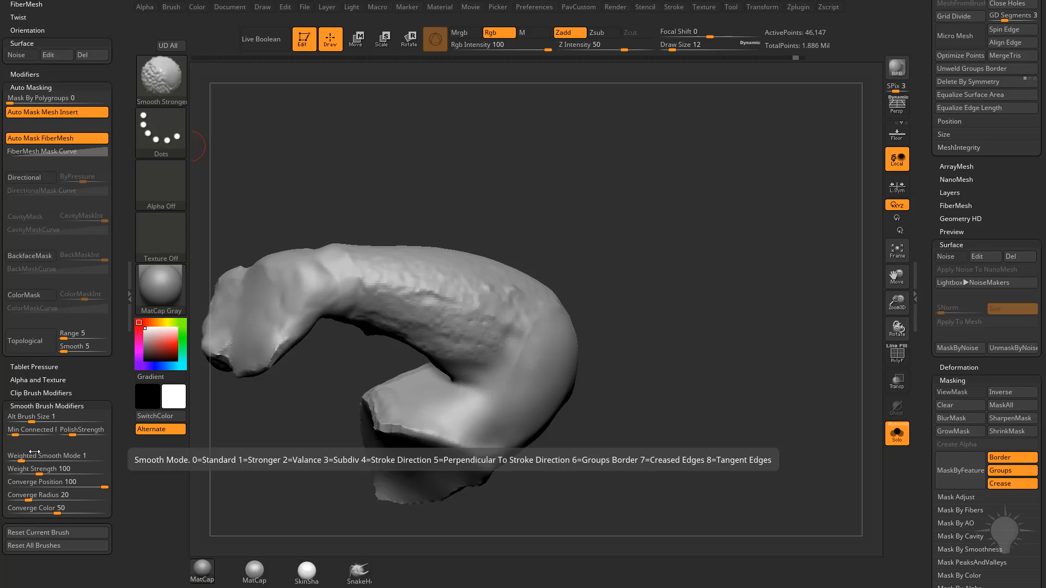
left_click_drag(34, 452, 8, 453)
- Carve a crease along the inner elbow fold with the DamStandard brush at a draw size of 23
left_click_drag(693, 159, 648, 218)
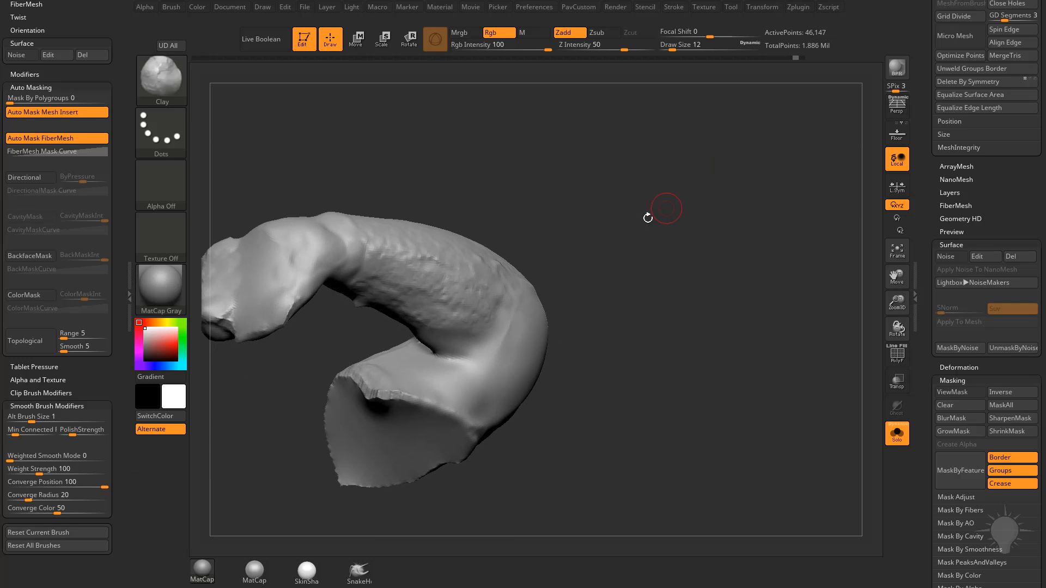
key("b")
key("d")
key("s")
key("s")
left_click_drag(448, 357, 496, 362)
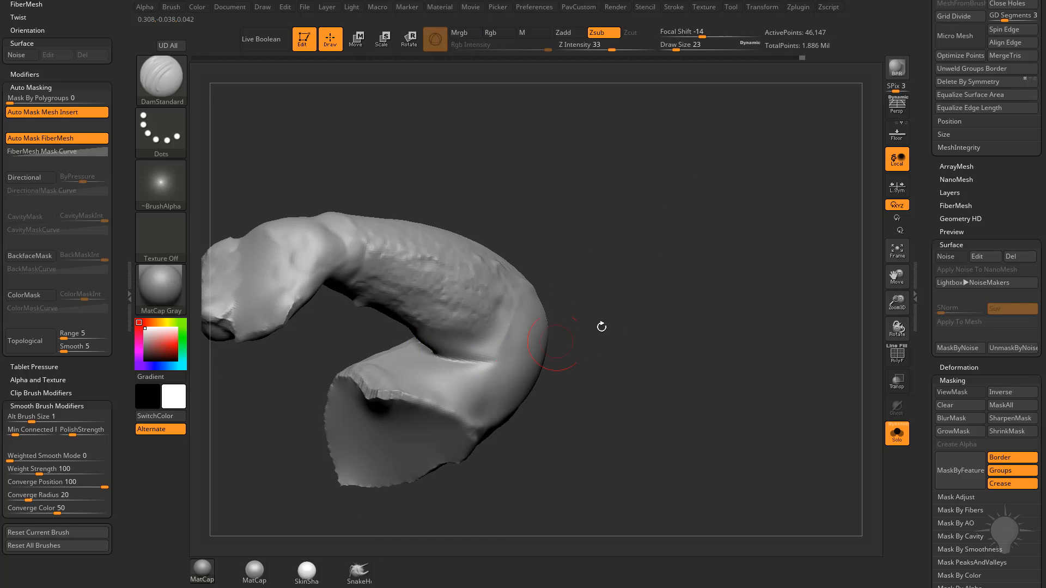
- Smooth the upper arm between the elbow fold and the cut with the Smooth Stronger brush at a draw size of 23
mouse_move(602, 326)
left_mouse_down()
mouse_move(642, 280)
mouse_move(614, 316)
left_mouse_up()
left_click_drag(481, 381, 463, 388, "shift")
left_click_drag(632, 352, 667, 321)
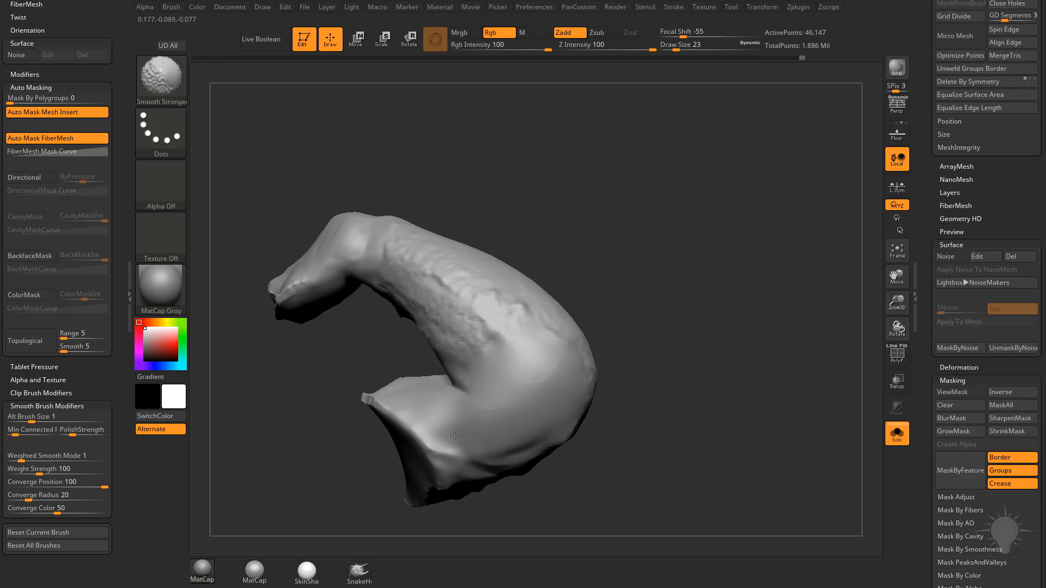
left_click_drag(455, 436, 463, 439, "shift")
mouse_move(746, 279)
left_mouse_down()
mouse_move(688, 295)
mouse_move(627, 333)
left_mouse_up()
left_click_drag(462, 432, 468, 439, "shift")
mouse_move(652, 300)
left_mouse_down()
mouse_move(665, 340)
mouse_move(682, 313)
mouse_move(731, 357)
mouse_move(679, 369)
left_mouse_up()
- Reshape the inner elbow fold with the Move brush at a draw size of 22
key("s")
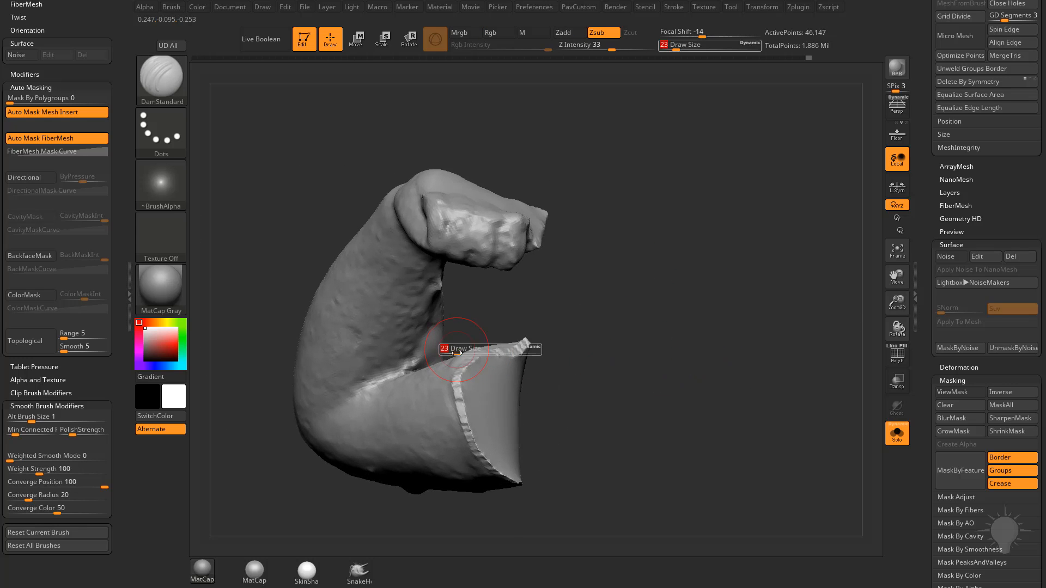
mouse_move(514, 291)
left_mouse_down("alt")
mouse_move(534, 320)
mouse_move(610, 338)
left_mouse_up("alt")
key("s")
left_click_drag(462, 376, 458, 376)
mouse_move(615, 376)
left_mouse_down()
mouse_move(589, 327)
mouse_move(579, 339)
left_mouse_up()
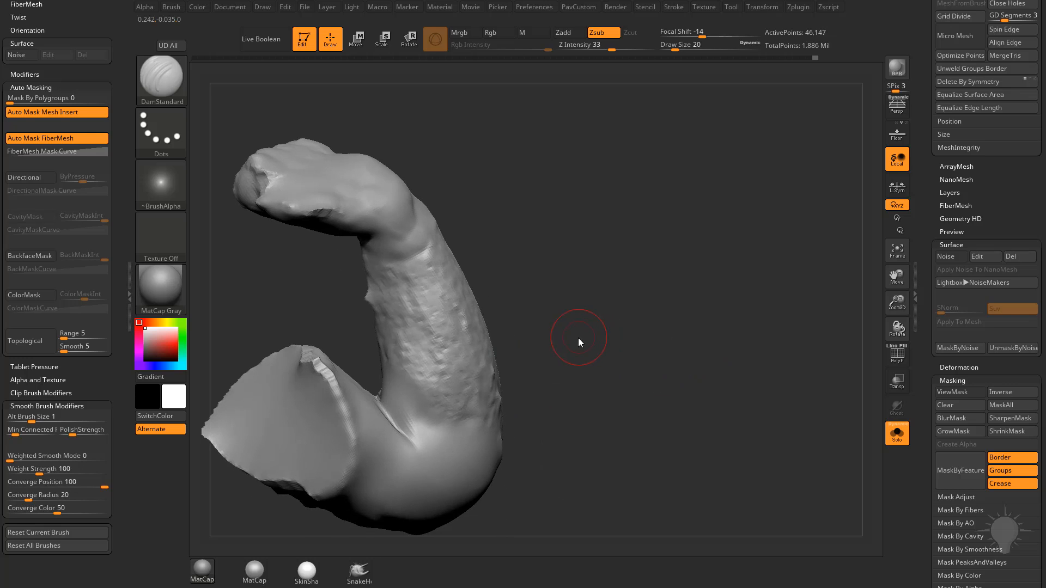
key("b")
key("m")
key("v")
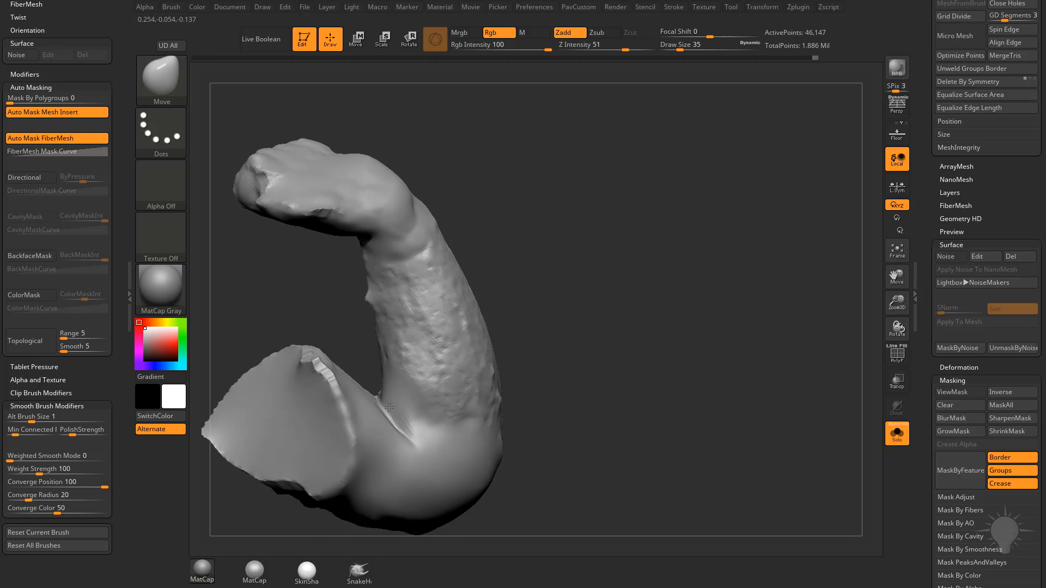
left_click_drag(521, 360, 505, 362)
key("ctrl+z")
key("s")
left_click_drag(386, 409, 389, 409)
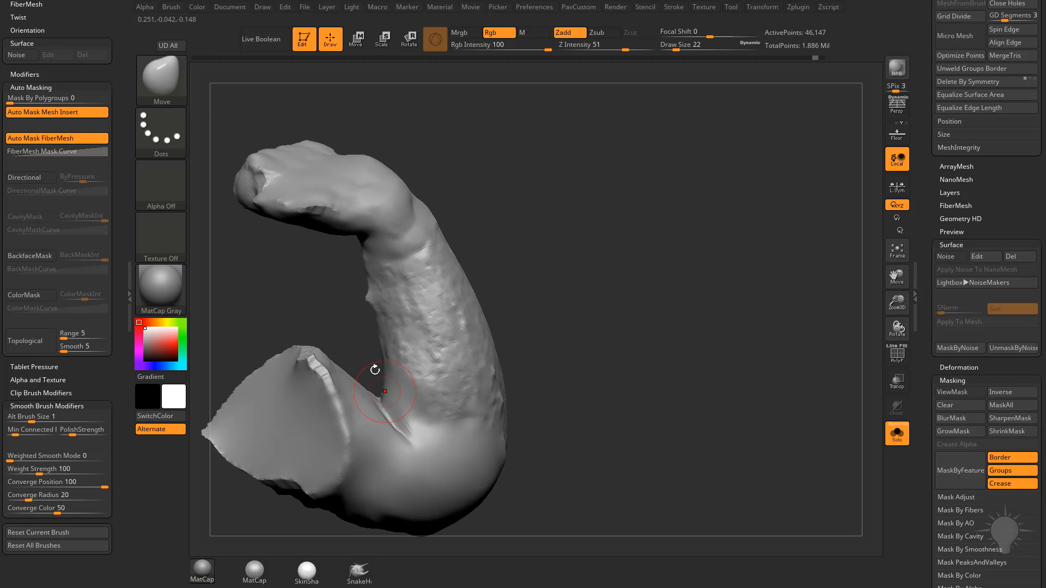
- Enable AccuCurve for the Move brush and pull the inner elbow fold at a draw size of 33
left_click_drag(107, 71, 94, 283)
key("shift")
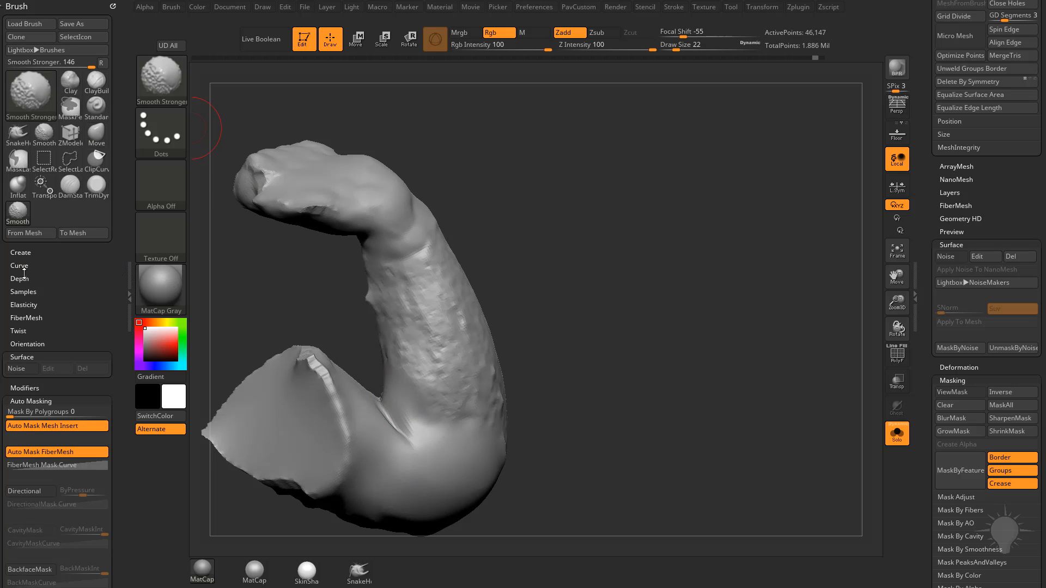
left_click(24, 265)
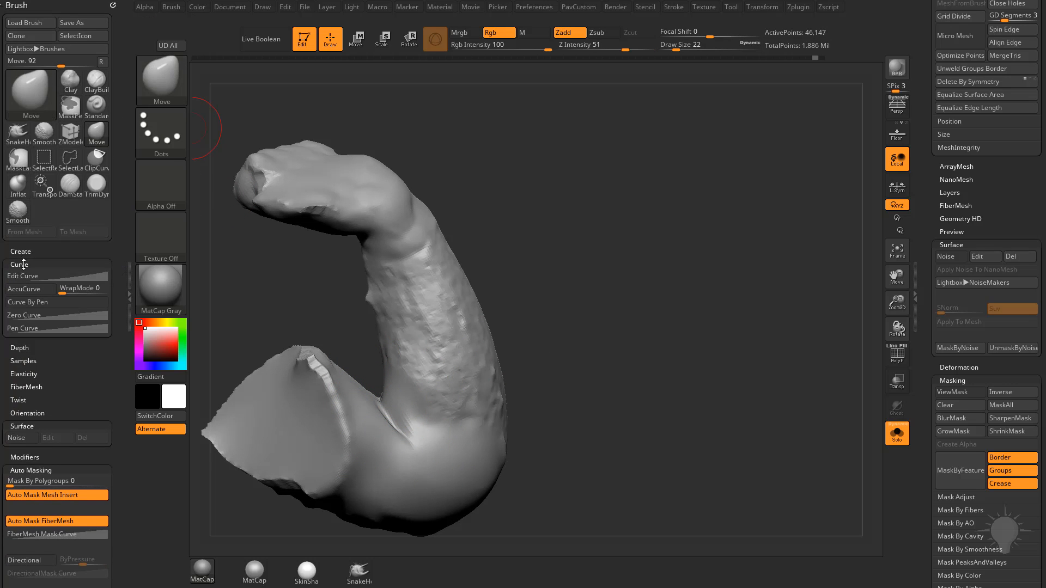
left_click(24, 289)
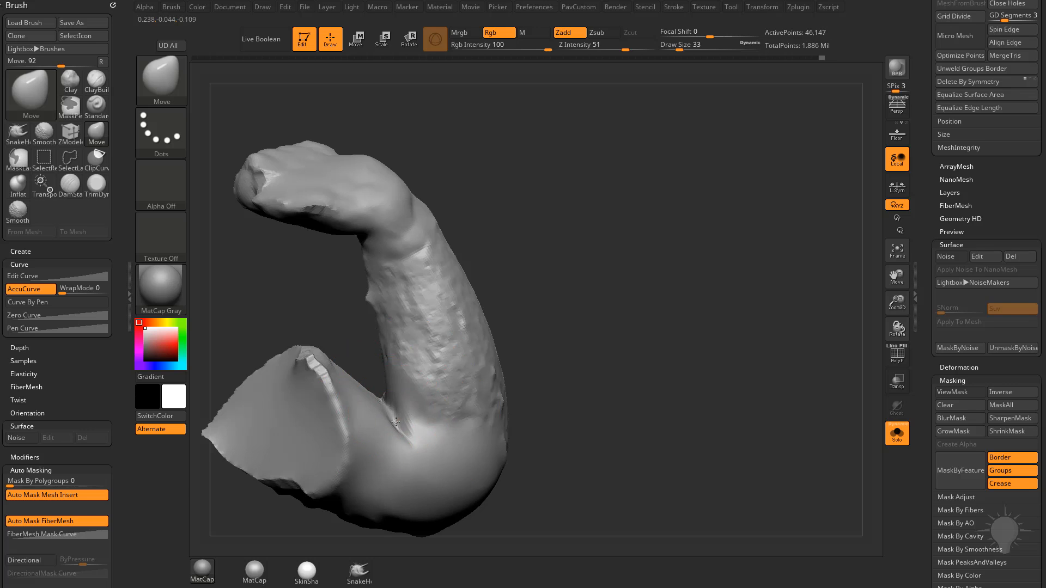
mouse_move(389, 396)
right_mouse_down()
mouse_move(420, 405)
mouse_move(392, 415)
mouse_move(577, 361)
mouse_move(413, 399)
mouse_move(554, 330)
mouse_move(415, 415)
right_mouse_up()
- Fill the inner elbow crease with the Clay brush at a draw size of 14 and smooth the upper arm around it
key("b")
key("s")
key("t")
key("b")
key("c")
key("l")
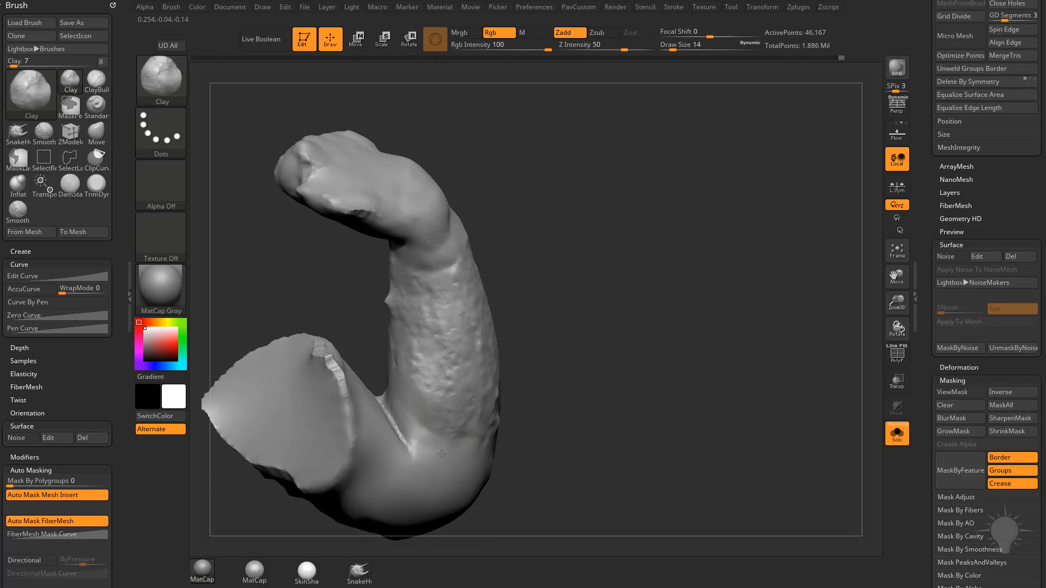
mouse_move(441, 454)
left_mouse_down()
mouse_move(440, 441)
mouse_move(407, 444)
left_mouse_up()
mouse_move(407, 444)
right_mouse_down("ctrl")
mouse_move(563, 352)
mouse_move(565, 333)
mouse_move(404, 427)
right_mouse_up("ctrl")
left_click_drag(518, 338, 490, 348)
left_click_drag(396, 385, 398, 402, "shift")
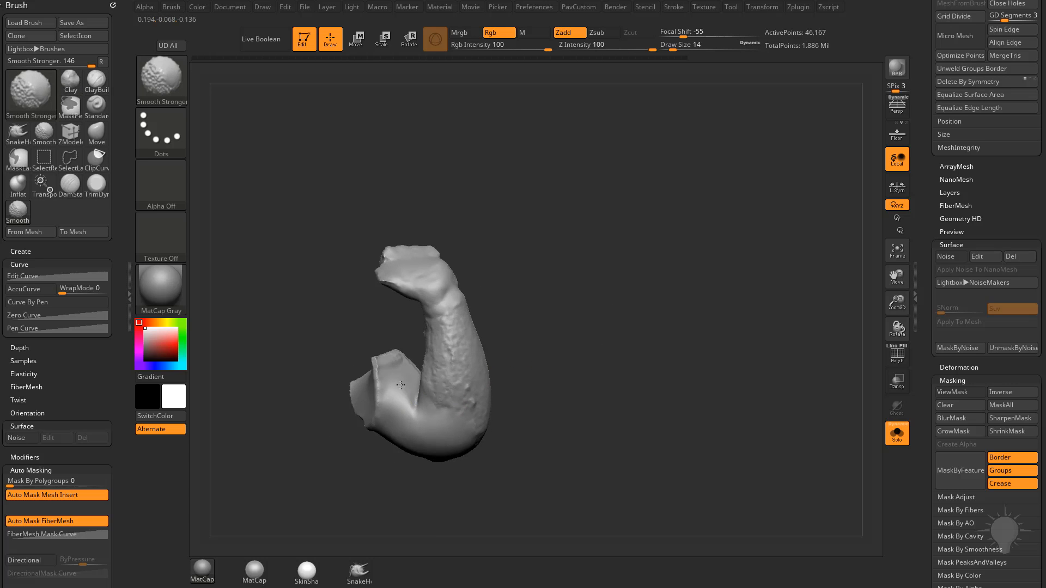
left_click_drag(525, 397, 522, 362)
mouse_move(433, 428)
right_mouse_down()
mouse_move(410, 447)
mouse_move(408, 420)
right_mouse_up()
left_click_drag(409, 420, 410, 419, "shift")
- Show the whole figure, make the other arm (working2) the active subtool and turn off its mask display
mouse_move(411, 419)
right_mouse_down()
mouse_move(532, 420)
mouse_move(522, 405)
right_mouse_up()
left_click(907, 429)
right_click_drag(626, 356, 780, 299)
left_click(523, 360, "alt")
right_click_drag(779, 300, 740, 325)
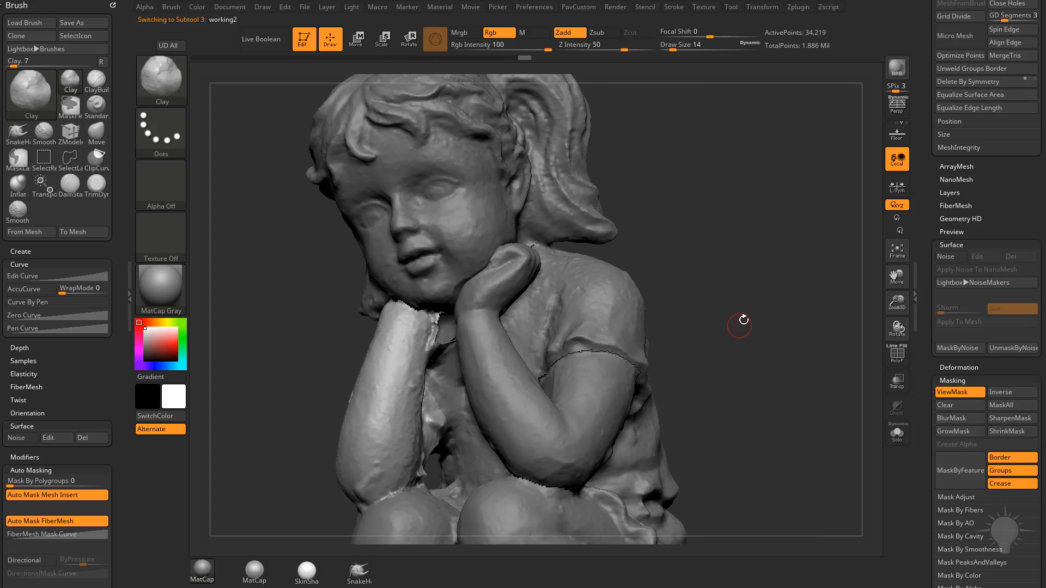
key("ctrl+h")
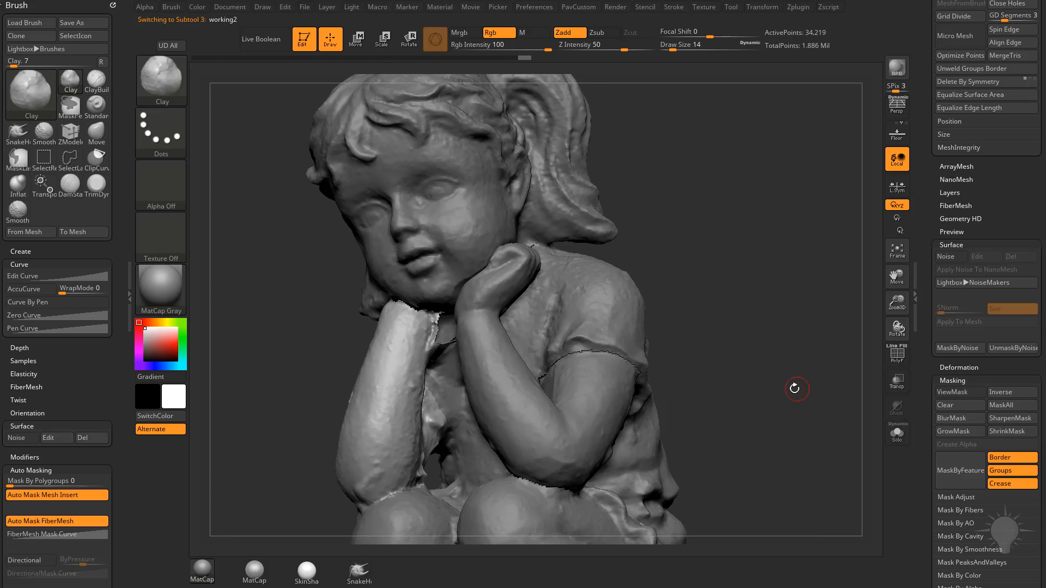
key("shift")
- DynaMesh the active arm at resolution 664 with Blur set to 0
left_click(948, 243)
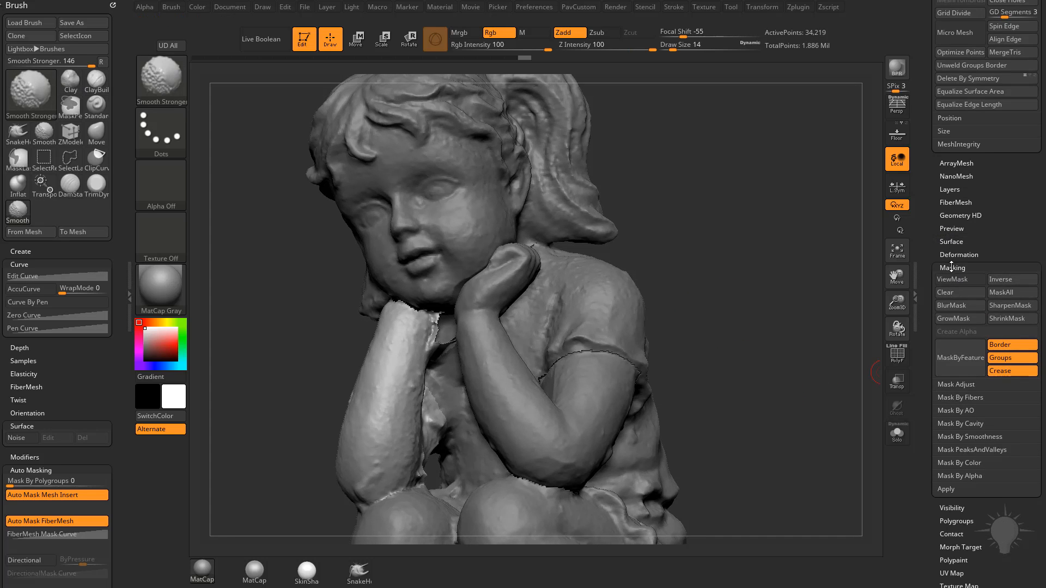
left_click(952, 267)
left_click_drag(929, 206, 935, 293)
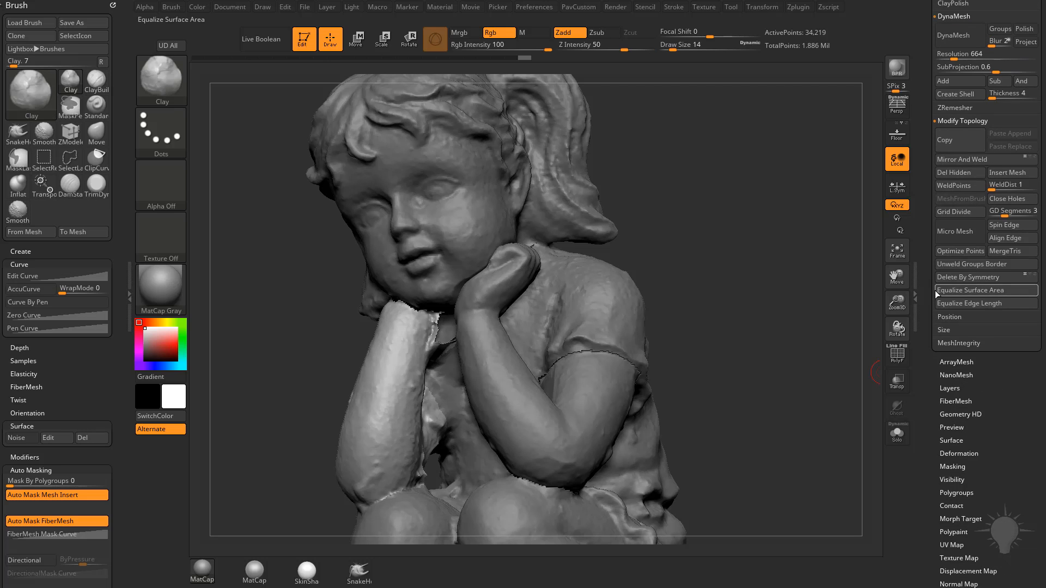
left_click(926, 269)
left_click(992, 325)
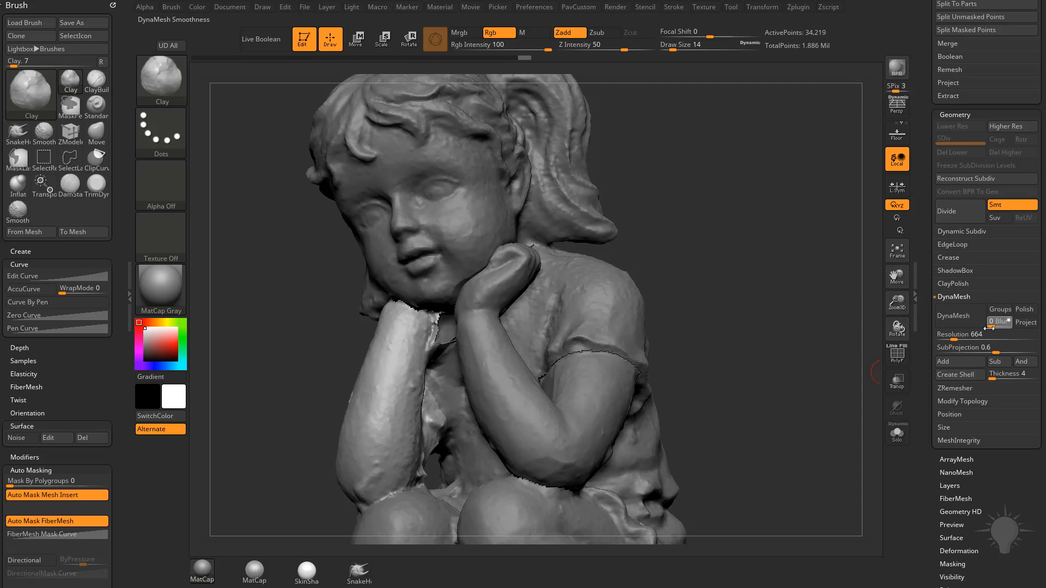
type("0")
left_click(966, 322)
left_click_drag(726, 301, 774, 316)
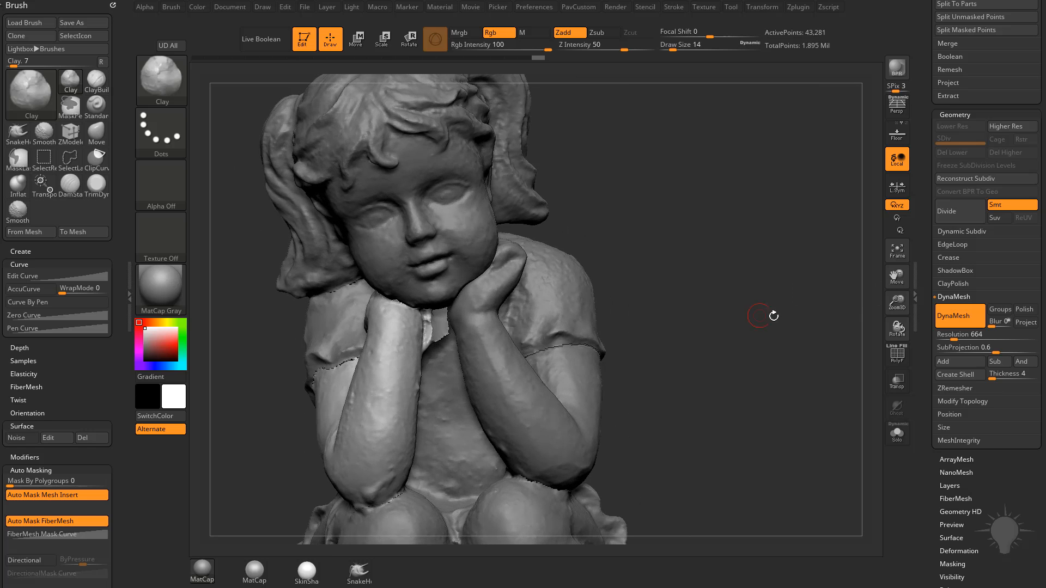
- Set Mask By Polygroups to 100 and isolate the arm
mouse_move(52, 442)
left_mouse_down()
mouse_move(49, 297)
mouse_move(112, 307)
left_mouse_up()
left_click_drag(676, 225, 813, 289)
left_click(897, 434)
mouse_move(817, 381)
left_mouse_down()
mouse_move(692, 360)
mouse_move(787, 325)
mouse_move(762, 345)
mouse_move(590, 311)
mouse_move(391, 431)
mouse_move(518, 350)
mouse_move(501, 348)
mouse_move(523, 381)
left_mouse_up()
- Switch to the Move brush at a draw size of 56 and display the arm's polygroups with PolyFrame
key("s")
left_click(534, 346)
key("b")
key("m")
key("v")
left_click_drag(486, 374, 500, 343)
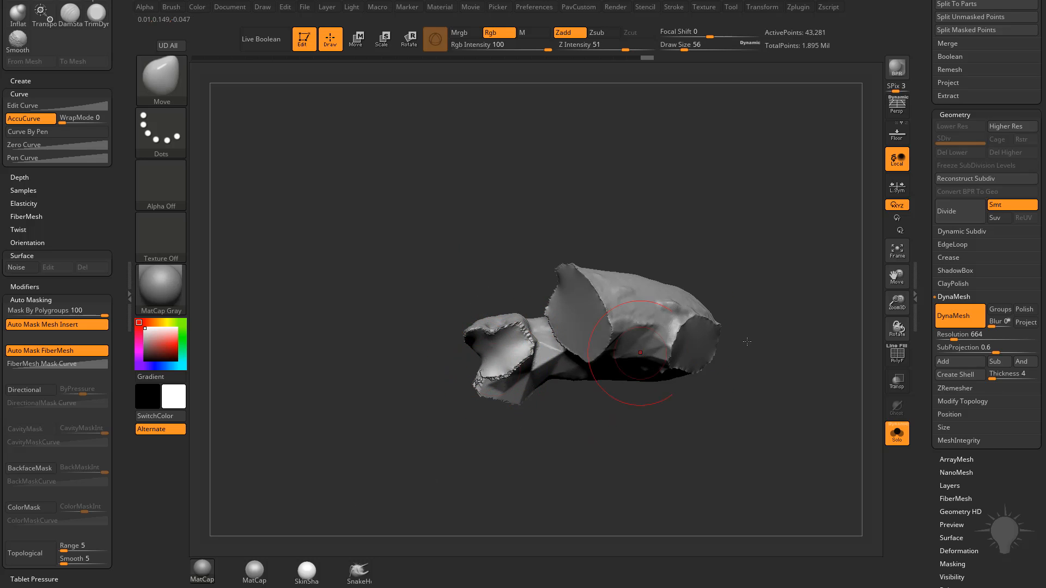
left_click(896, 367)
mouse_move(812, 354)
left_mouse_down()
mouse_move(738, 311)
mouse_move(708, 262)
left_mouse_up()
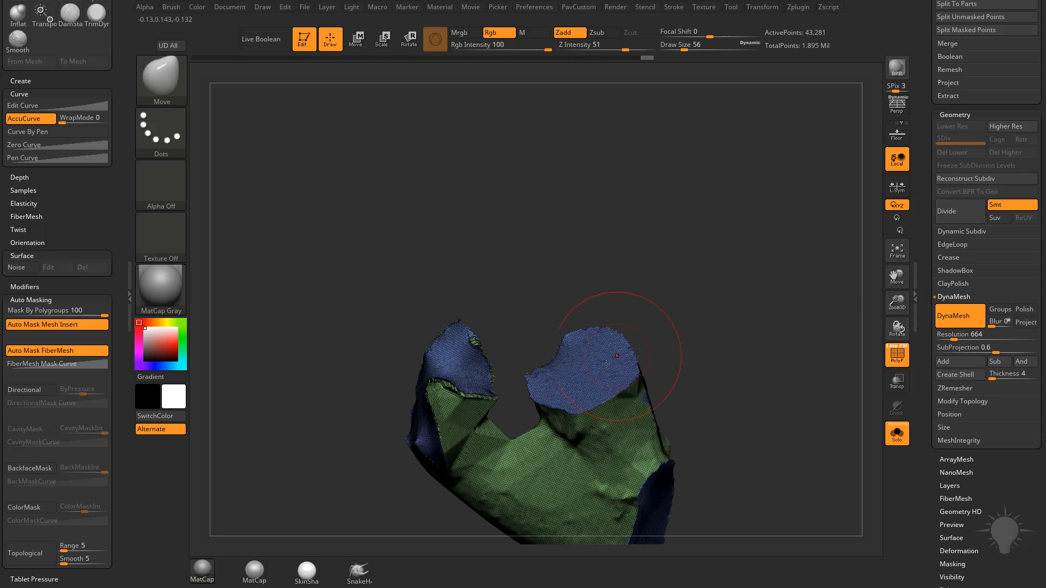
- Reshape the arm's cut faces with the Move brush at a draw size of 68
key("s")
left_click_drag(607, 368, 602, 367)
left_click_drag(491, 397, 482, 385)
left_click_drag(523, 284, 567, 335)
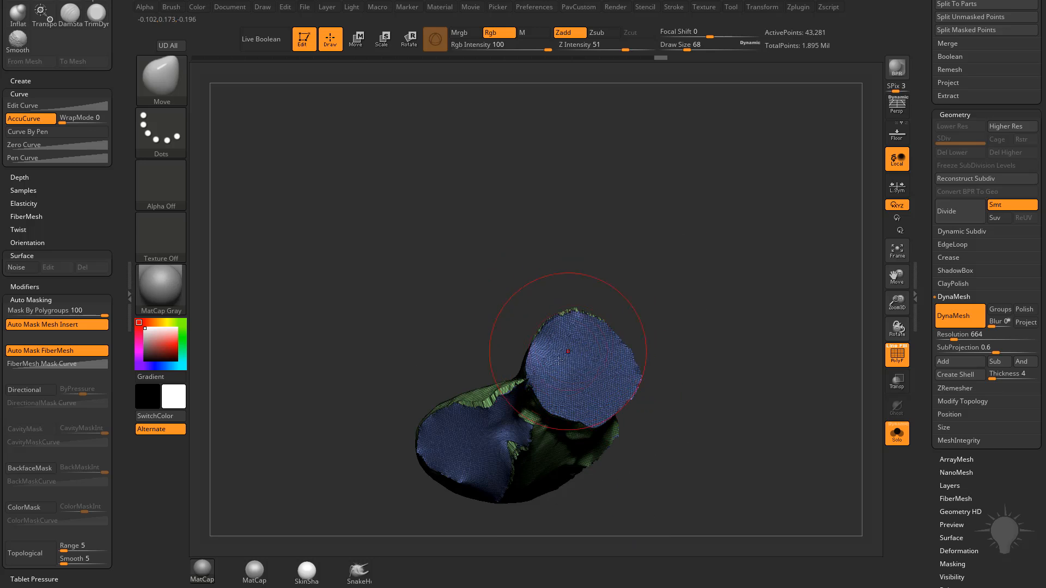
left_click_drag(655, 356, 652, 339)
mouse_move(634, 393)
left_mouse_down()
mouse_move(619, 381)
mouse_move(624, 342)
left_mouse_up()
left_click_drag(686, 305, 605, 234)
- Build up the cut face at the hand end with the Clay brush at a draw size of 31
key("b")
key("c")
key("l")
key("s")
left_click_drag(490, 353, 481, 354)
left_click_drag(494, 354, 506, 387)
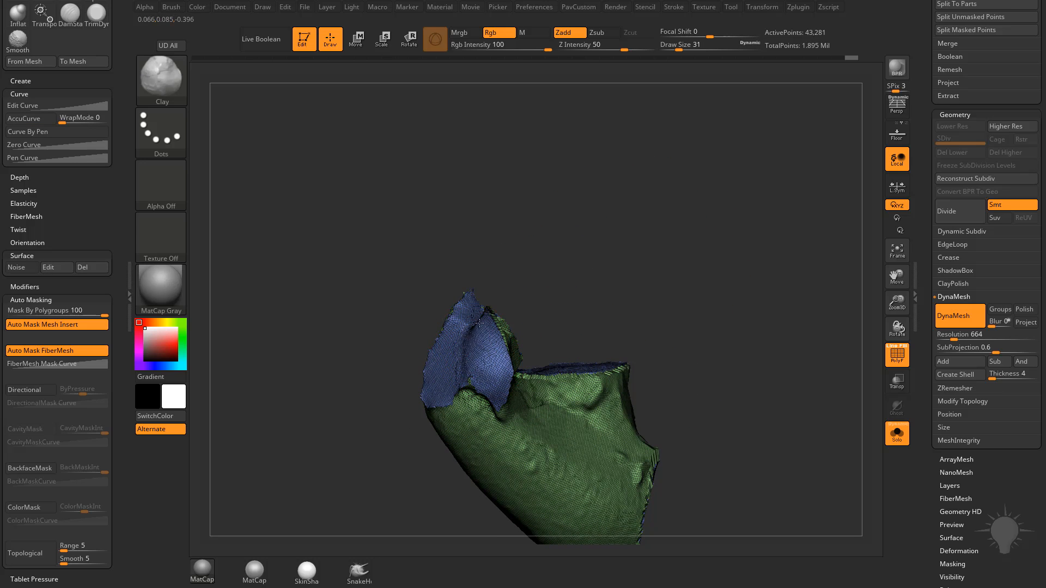
left_click_drag(479, 323, 485, 312)
left_click_drag(516, 281, 561, 294)
left_click_drag(440, 339, 602, 347)
- Show the whole figure without PolyFrame and update the arm's DynaMesh
left_click(895, 426)
key("shift+f")
left_click_drag(729, 284, 782, 346, "ctrl")
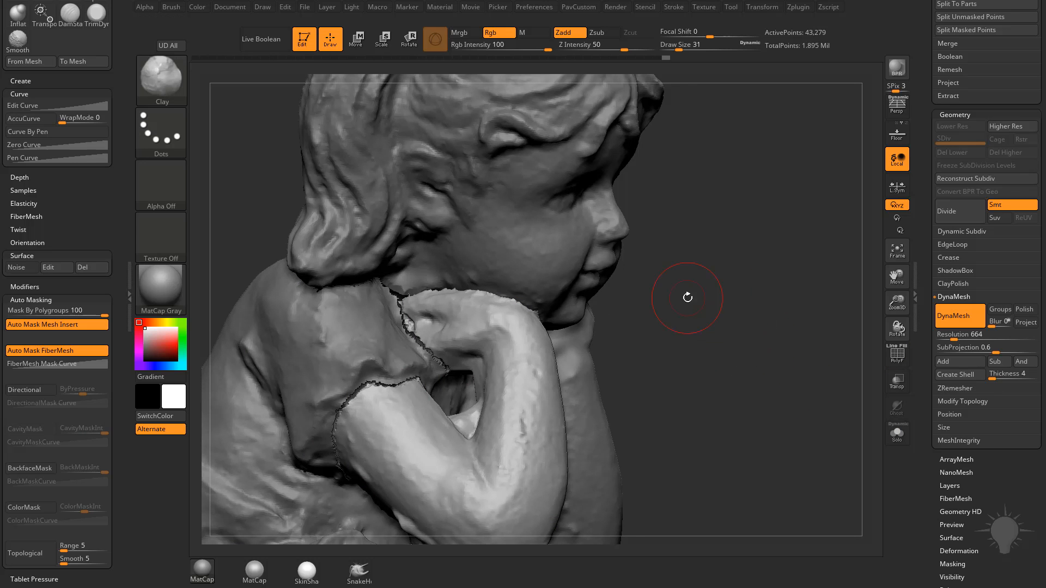
- Smooth the edge of the hand beside the shirt sleeve at a draw size of 9
left_click_drag(688, 297, 661, 303)
key("s")
left_click(485, 328)
left_click_drag(469, 349, 482, 366, "shift")
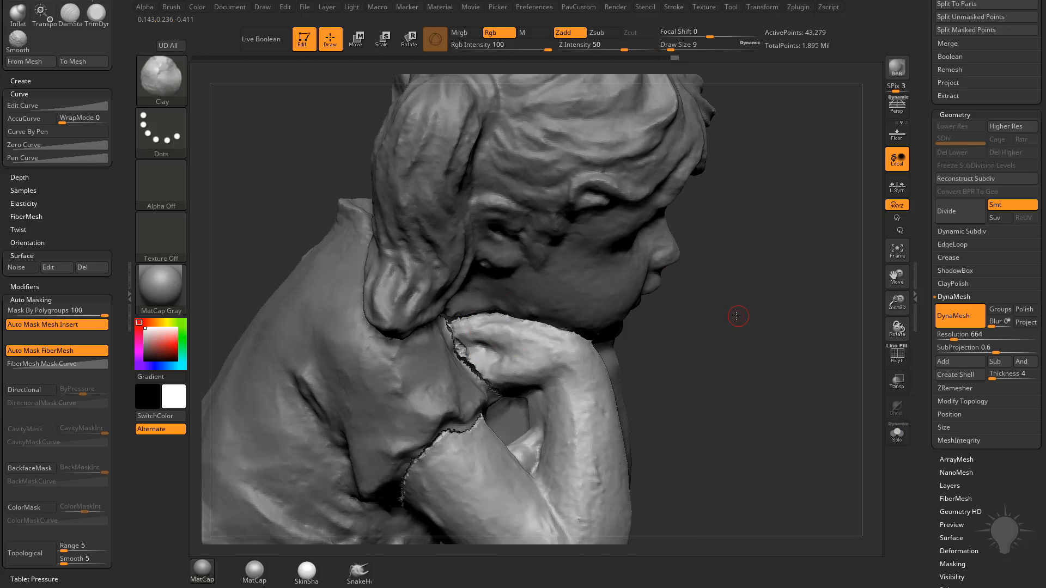
- Inspect the seams of both arms against the sleeves, face and knees from several angles
left_click_drag(740, 313, 744, 305)
mouse_move(744, 305)
left_mouse_down("alt")
mouse_move(746, 315)
mouse_move(519, 356)
left_mouse_up("alt")
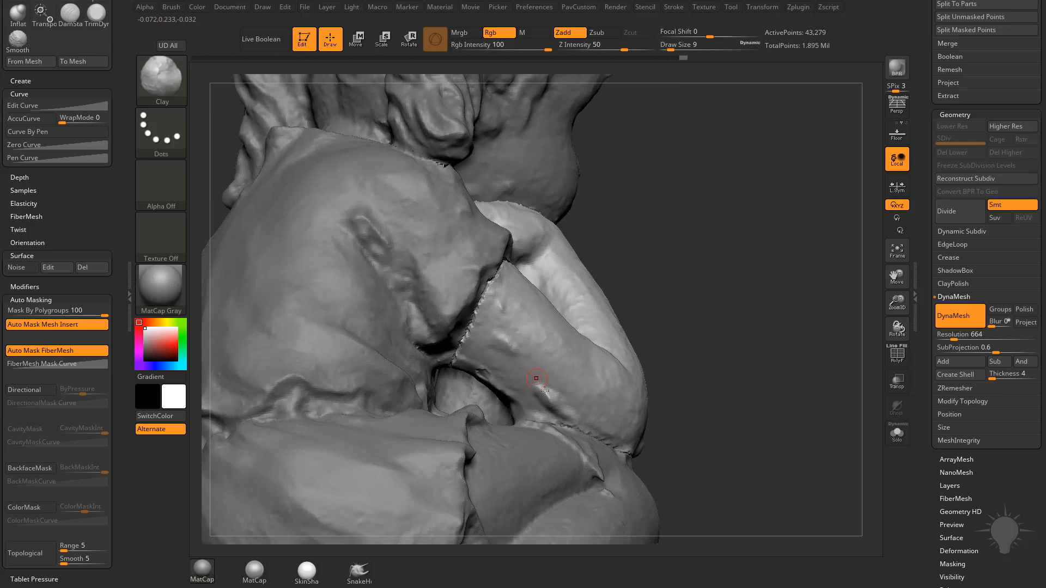
left_click_drag(720, 374, 655, 374, "alt")
left_click_drag(754, 227, 784, 272)
mouse_move(730, 354)
left_mouse_down()
mouse_move(689, 347)
mouse_move(733, 337)
mouse_move(697, 303)
left_mouse_up()
left_click_drag(867, 308, 655, 334)
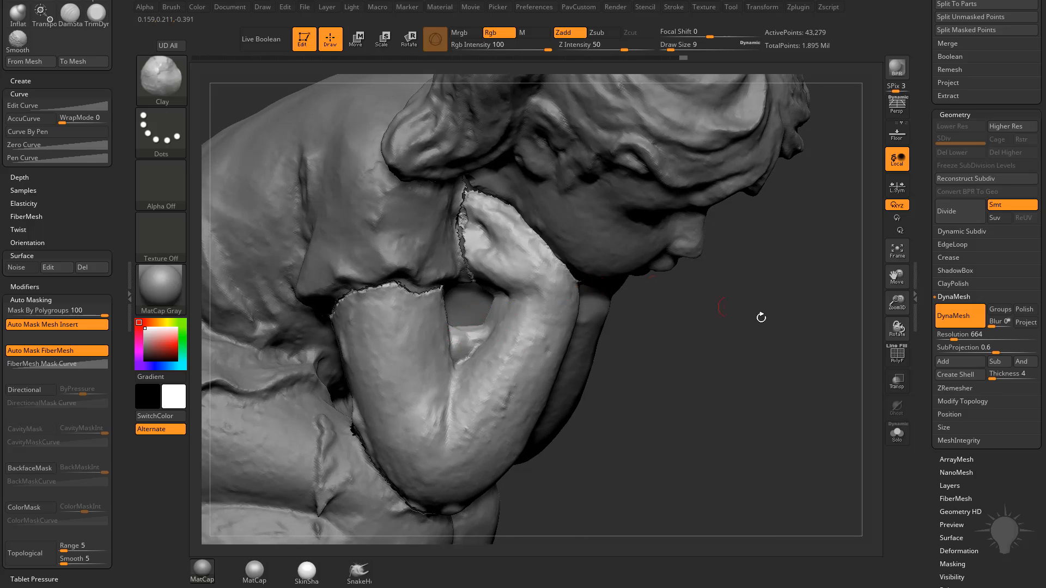
mouse_move(761, 317)
left_mouse_down()
mouse_move(828, 80)
mouse_move(780, 90)
mouse_move(783, 200)
left_mouse_up()
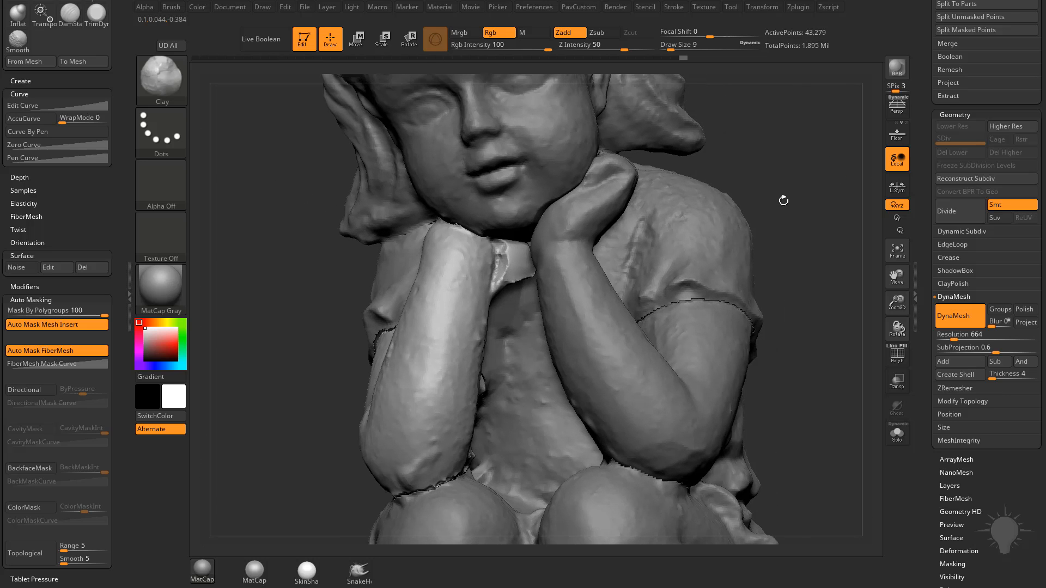
- Isolate the arm with its polygroups shown and cut off the excess piece beside the hand with a near-vertical TrimCurve
left_click_drag(745, 242, 788, 241)
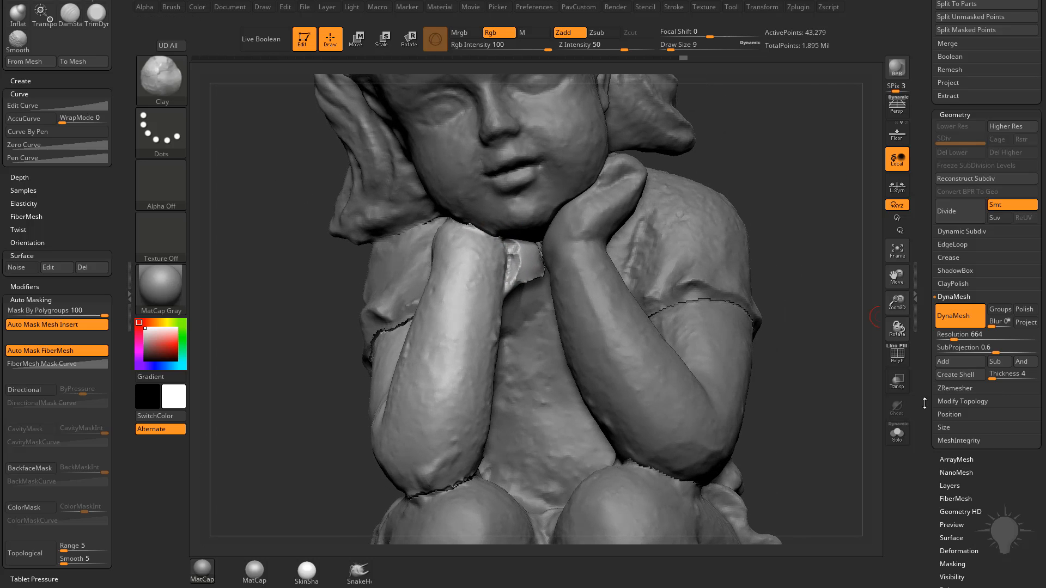
left_click(896, 432)
mouse_move(794, 320)
left_mouse_down()
mouse_move(782, 329)
mouse_move(801, 326)
mouse_move(778, 337)
left_mouse_up()
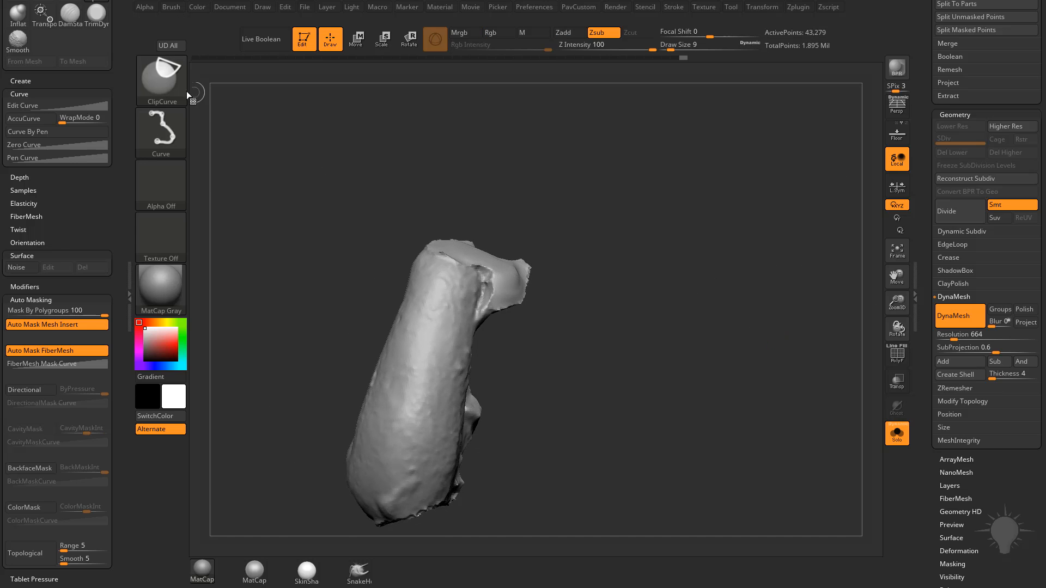
left_click(180, 87, "ctrl+shift")
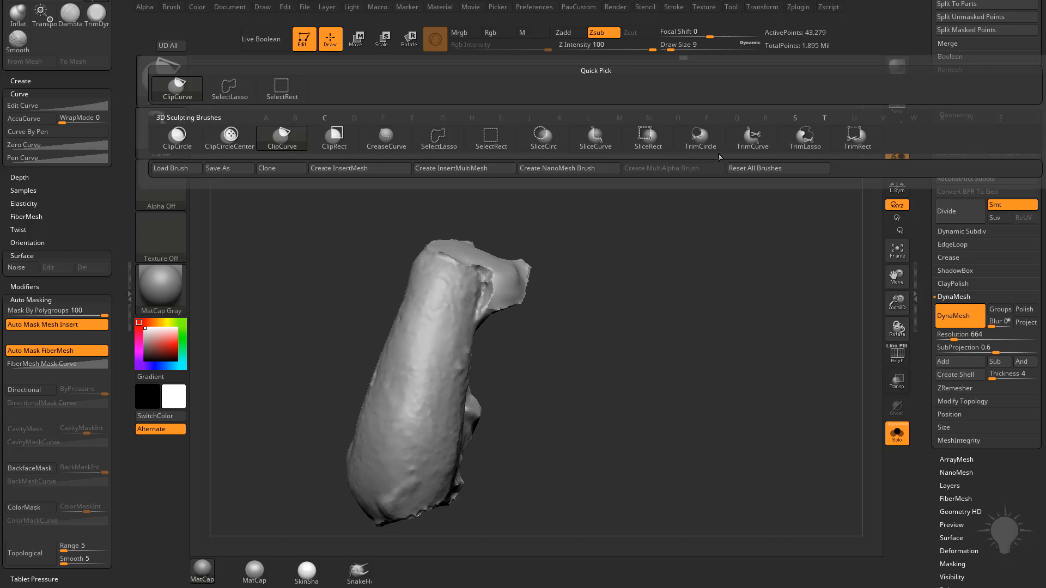
left_click(753, 143)
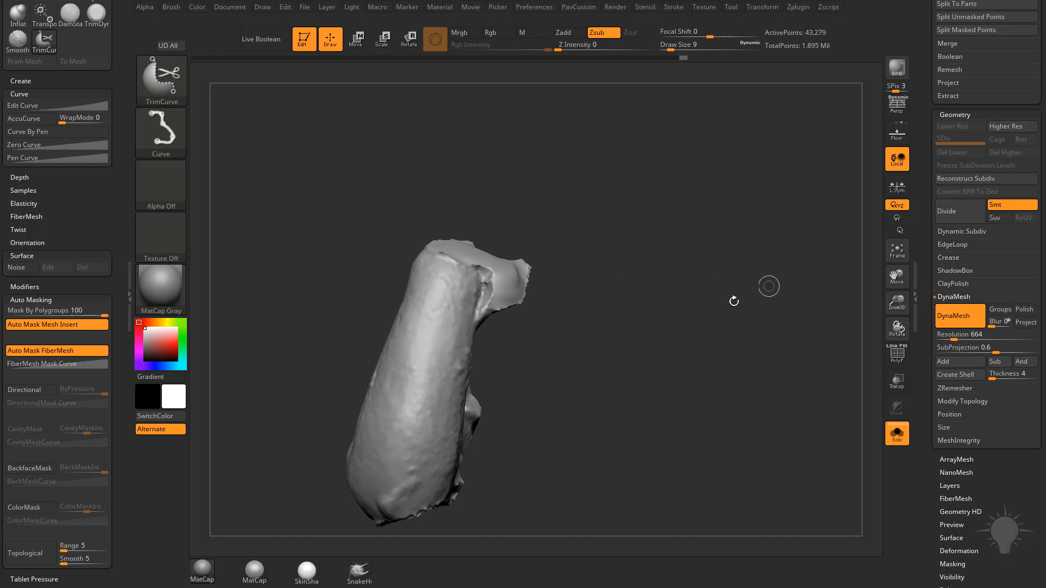
left_click(897, 355)
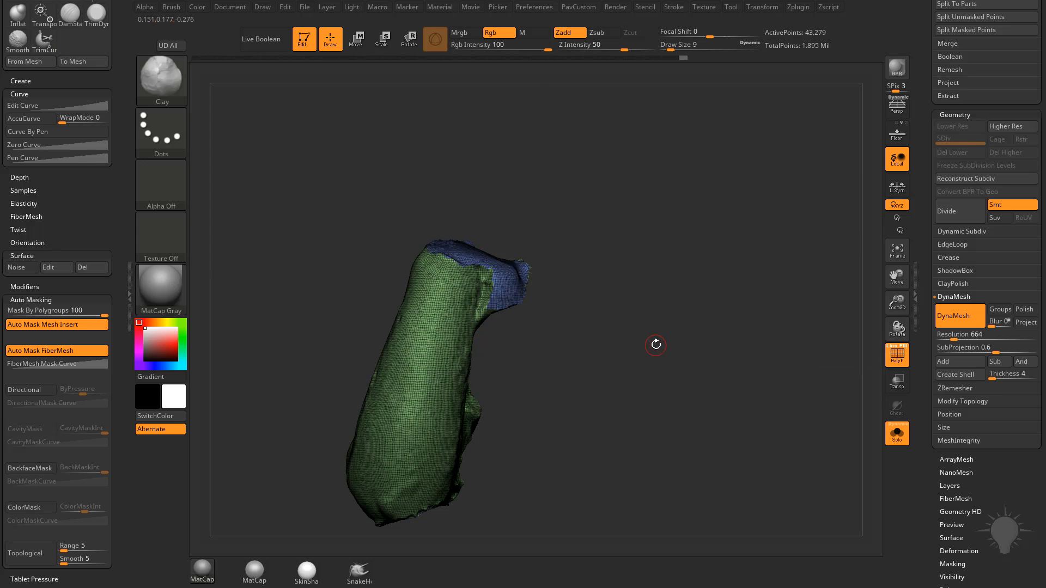
left_click_drag(477, 179, 484, 249, "ctrl+shift")
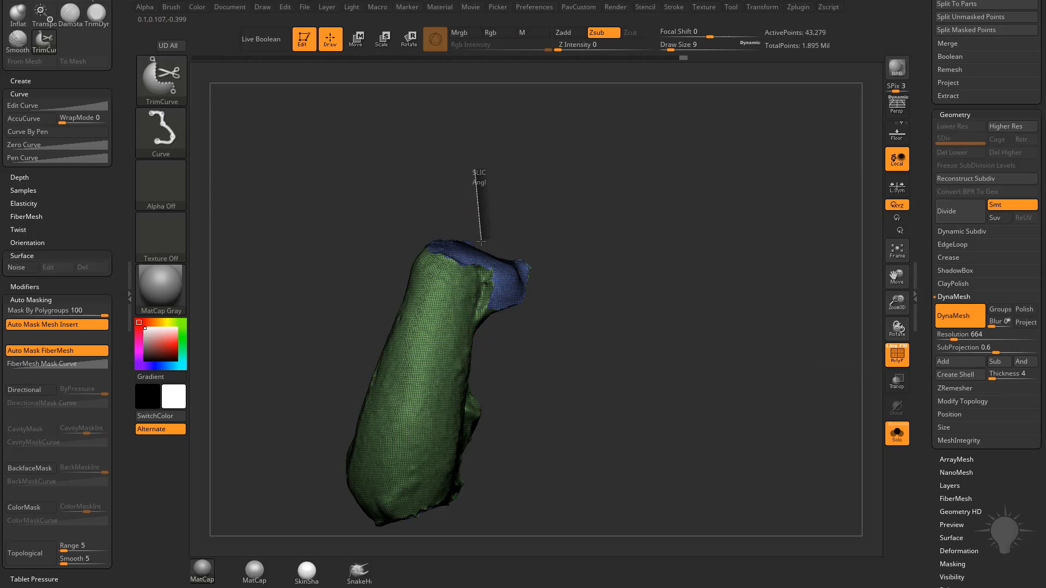
mouse_move(477, 340)
left_mouse_down("ctrl+shift")
mouse_move(494, 332)
mouse_move(478, 340)
left_mouse_up("ctrl+shift")
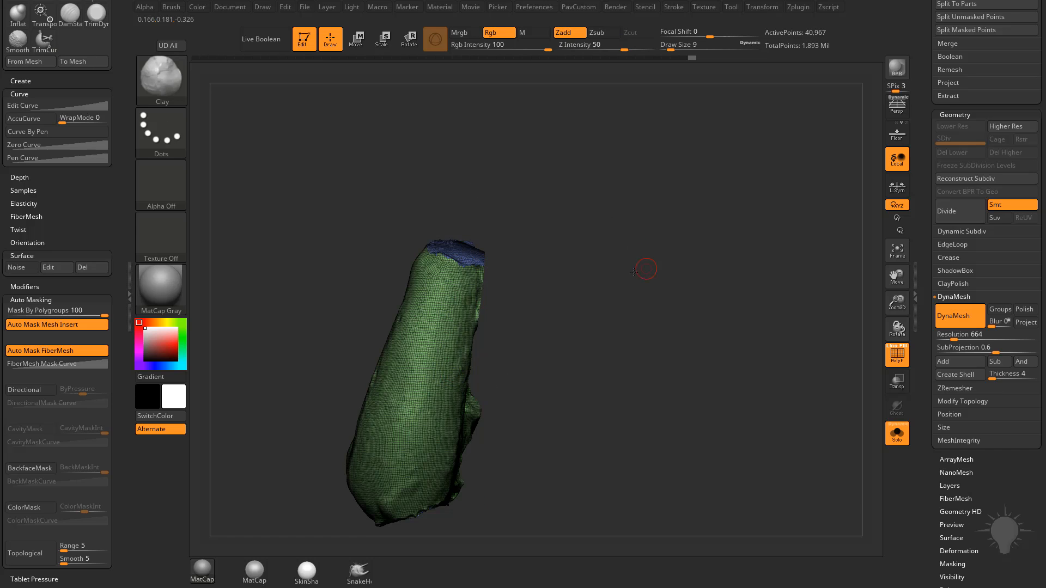
- Hide the hand portion, clip the inner elbow gap along a V-shaped ClipCurve, and update the whole arm's DynaMesh
left_click_drag(634, 270, 763, 356)
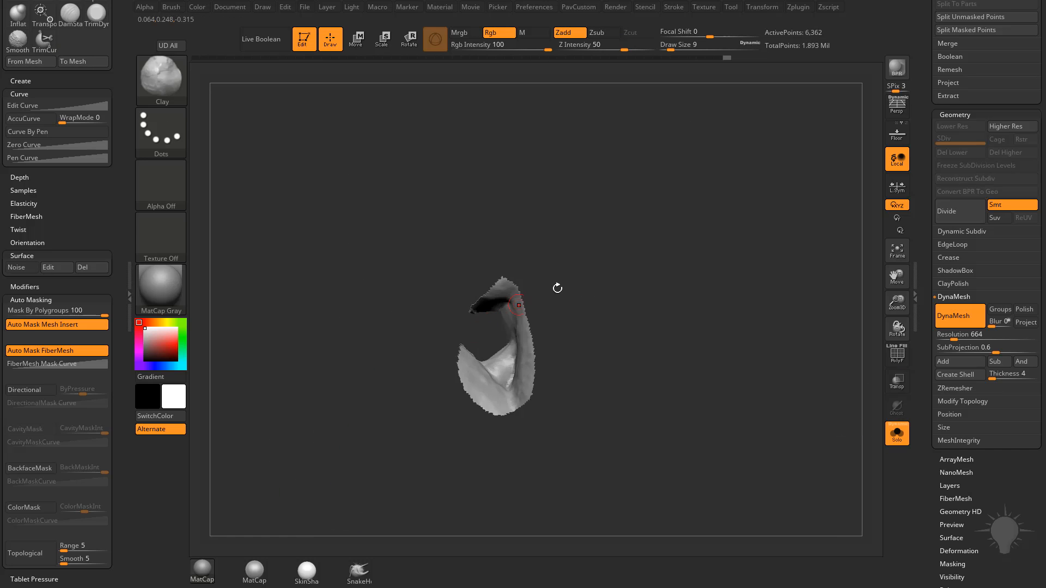
left_click(656, 271, "ctrl+shift")
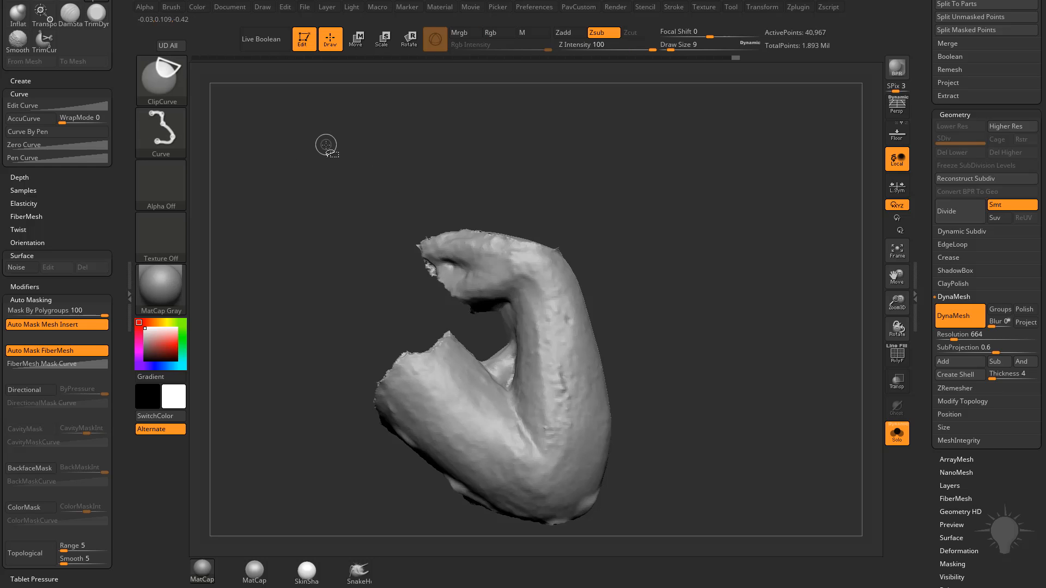
mouse_move(367, 182)
left_mouse_down("ctrl+shift")
mouse_move(638, 299)
mouse_move(660, 337)
mouse_move(640, 320)
left_mouse_up("ctrl+shift")
mouse_move(397, 282)
left_mouse_down("ctrl+shift")
mouse_move(495, 371)
mouse_move(499, 388)
left_mouse_up("ctrl+shift")
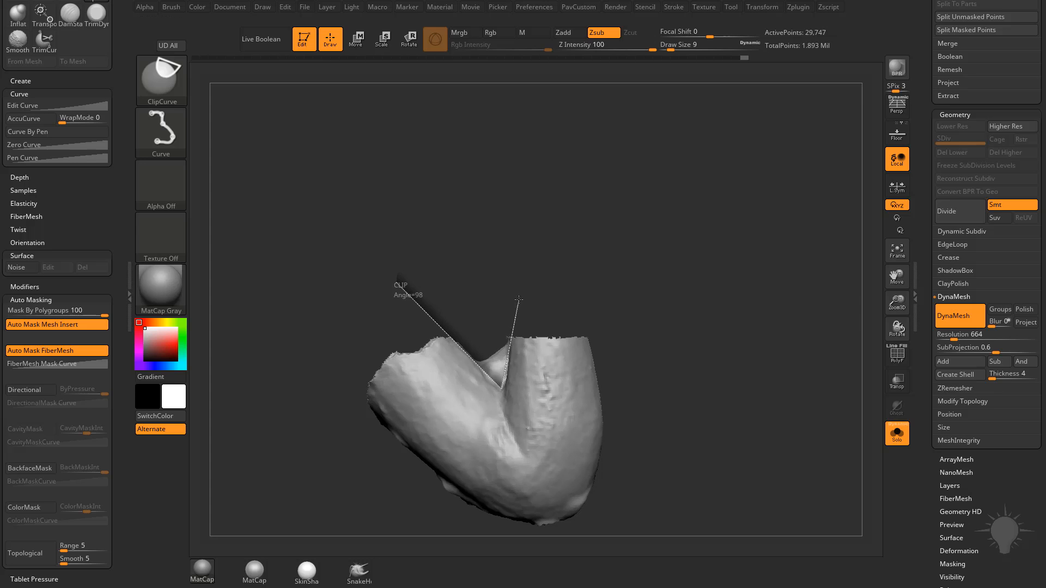
left_click_drag(518, 299, 518, 299, "ctrl+shift")
left_click_drag(692, 273, 703, 308)
mouse_move(733, 241)
left_mouse_down("ctrl")
mouse_move(711, 272)
mouse_move(666, 284)
mouse_move(701, 282)
mouse_move(590, 329)
left_mouse_up("ctrl")
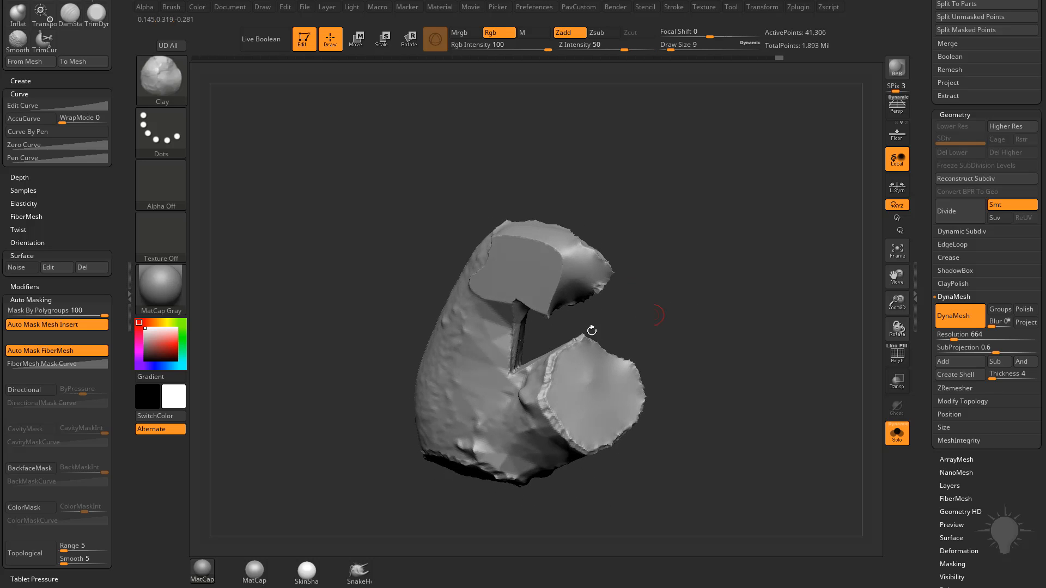
left_click_drag(666, 322, 635, 304)
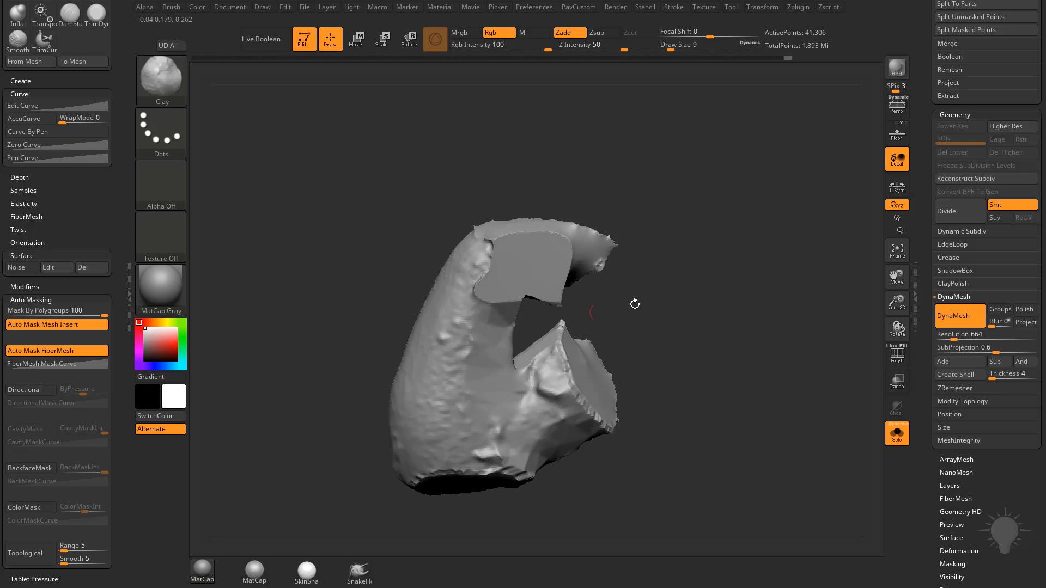
- Carve the crease of the inner elbow between forearm and upper arm with DamStandard at a draw size of 25
key("b")
key("d")
key("s")
key("s")
left_click_drag(661, 258, 505, 385)
left_click_drag(556, 303, 509, 386)
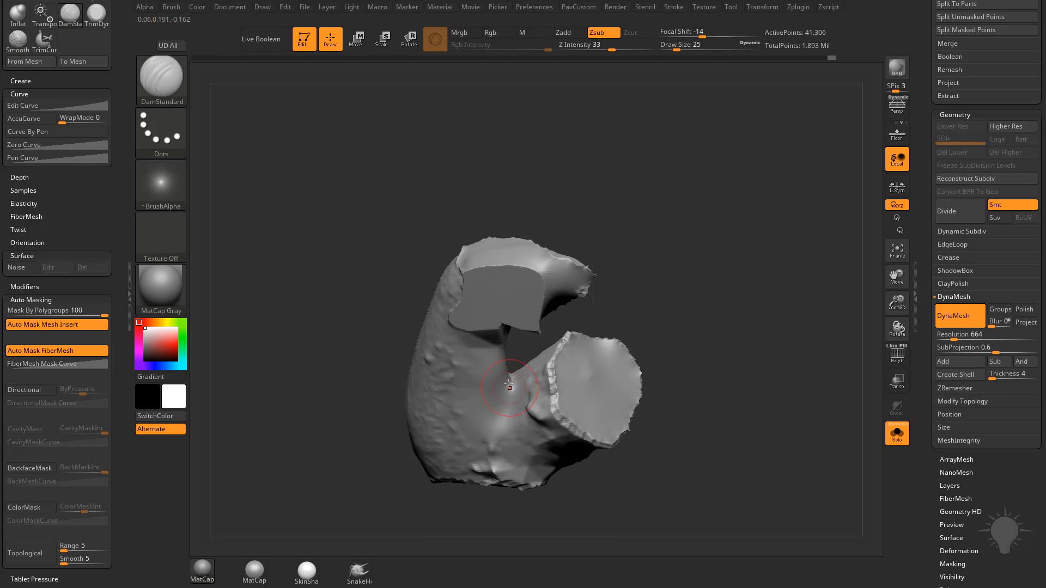
- Reshape the inner elbow and the adjoining forearm surface with the MoveAccu brush at a draw size of 33
key("b")
key("m")
key("v")
mouse_move(705, 308)
left_mouse_down()
mouse_move(680, 287)
mouse_move(263, 231)
left_mouse_up()
left_click_drag(626, 252, 642, 255)
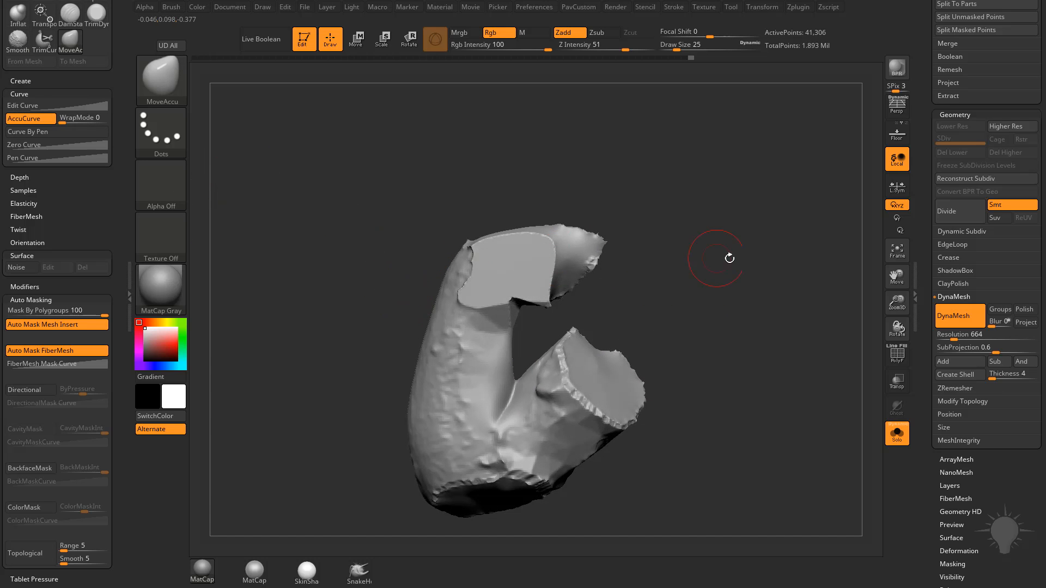
left_click_drag(729, 258, 730, 234, "alt")
key("s")
left_click_drag(517, 358, 522, 358)
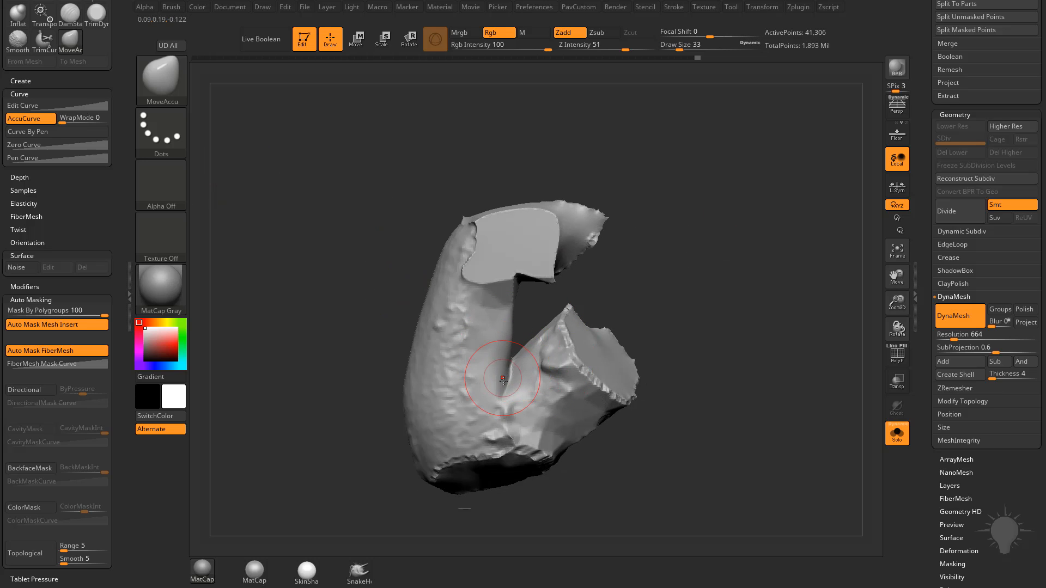
left_click_drag(806, 322, 643, 330)
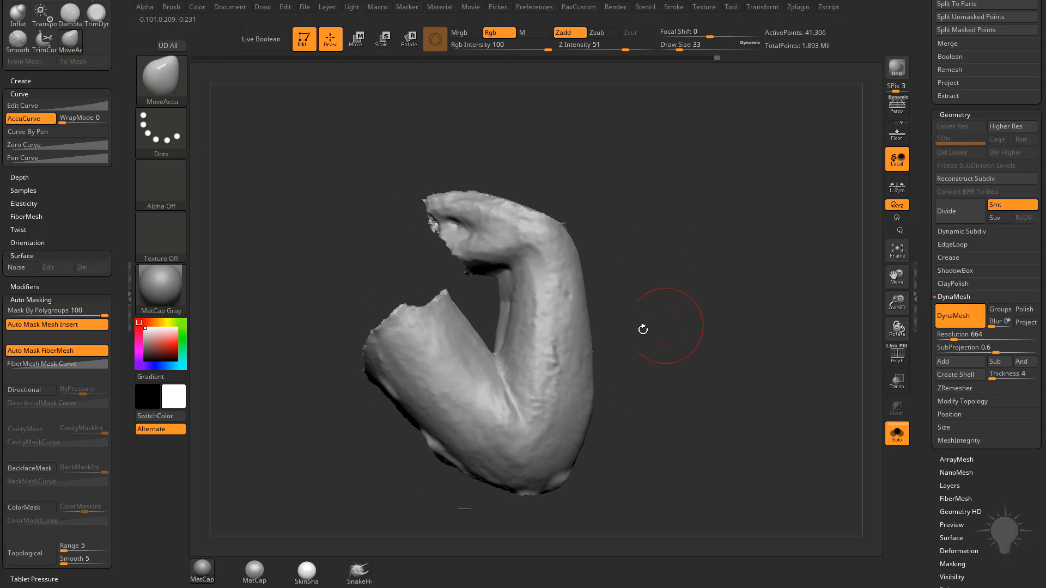
left_click_drag(503, 359, 510, 376)
mouse_move(636, 278)
left_mouse_down("alt")
mouse_move(626, 329)
mouse_move(635, 287)
mouse_move(662, 322)
mouse_move(497, 366)
left_mouse_up("alt")
- Build up the inner forearm and elbow crook with the Clay brush at a draw size of 33
key("b")
key("c")
key("l")
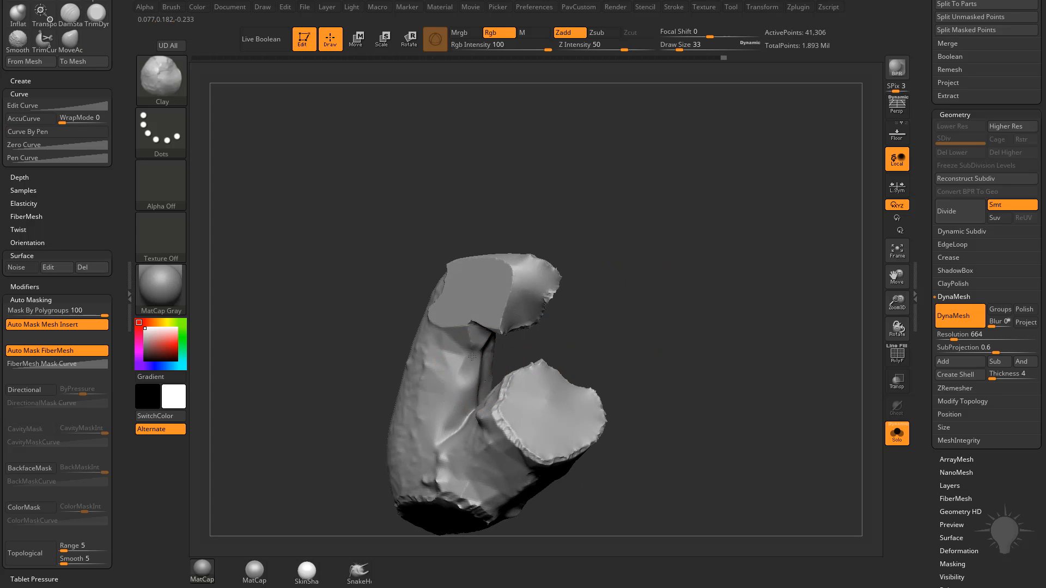
mouse_move(555, 321)
left_mouse_down()
mouse_move(467, 350)
mouse_move(506, 344)
mouse_move(490, 350)
left_mouse_up()
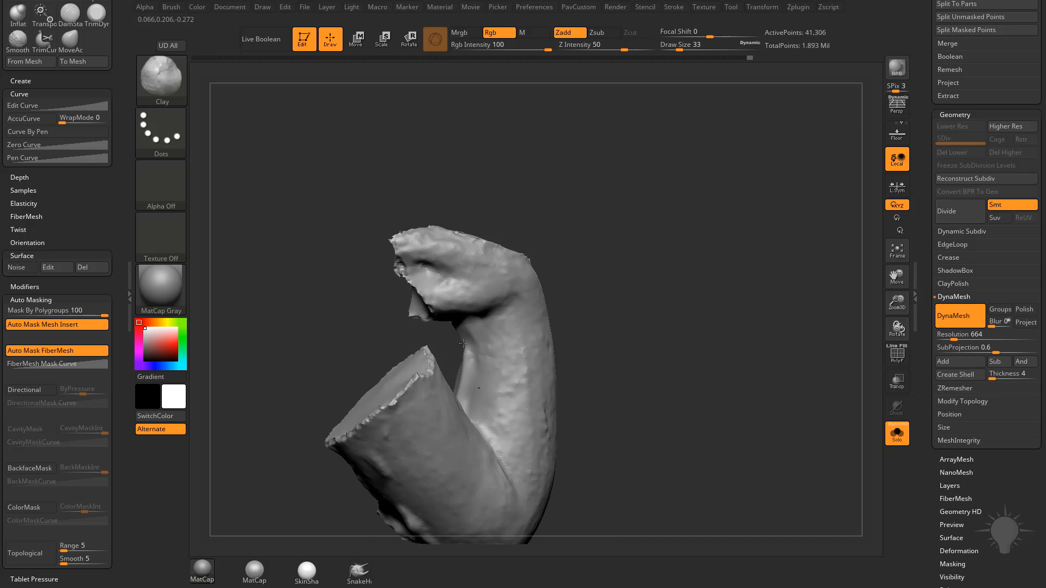
left_click_drag(555, 304, 476, 383)
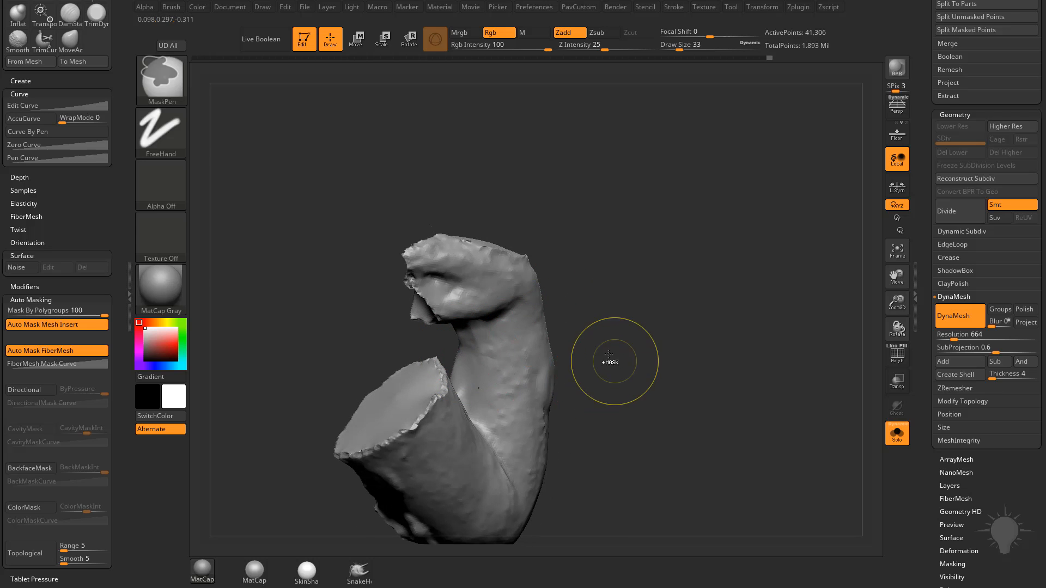
left_click_drag(607, 362, 465, 399)
left_click_drag(580, 393, 459, 385)
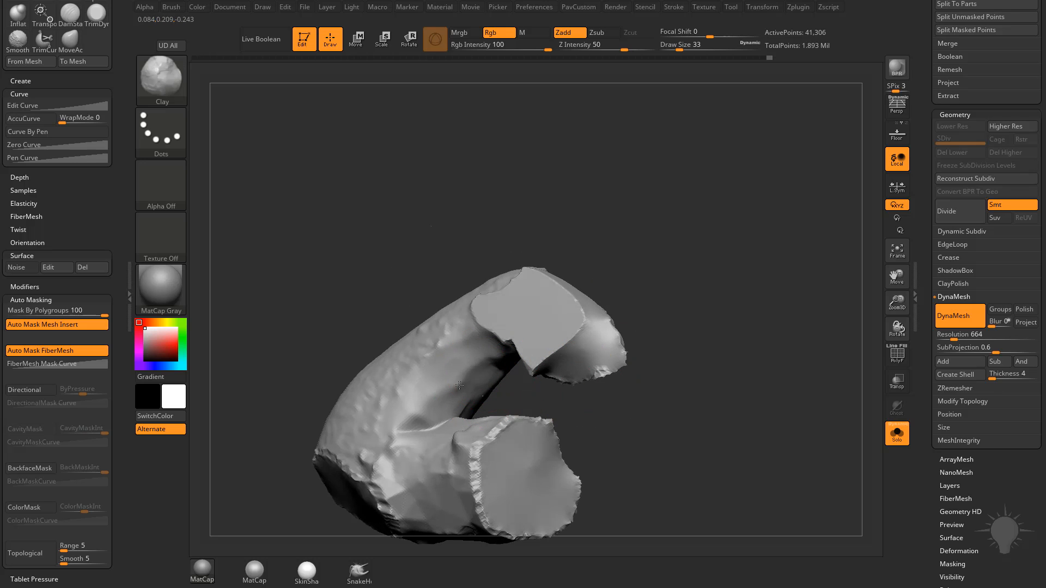
left_click_drag(546, 380, 497, 356)
left_click_drag(430, 367, 443, 401)
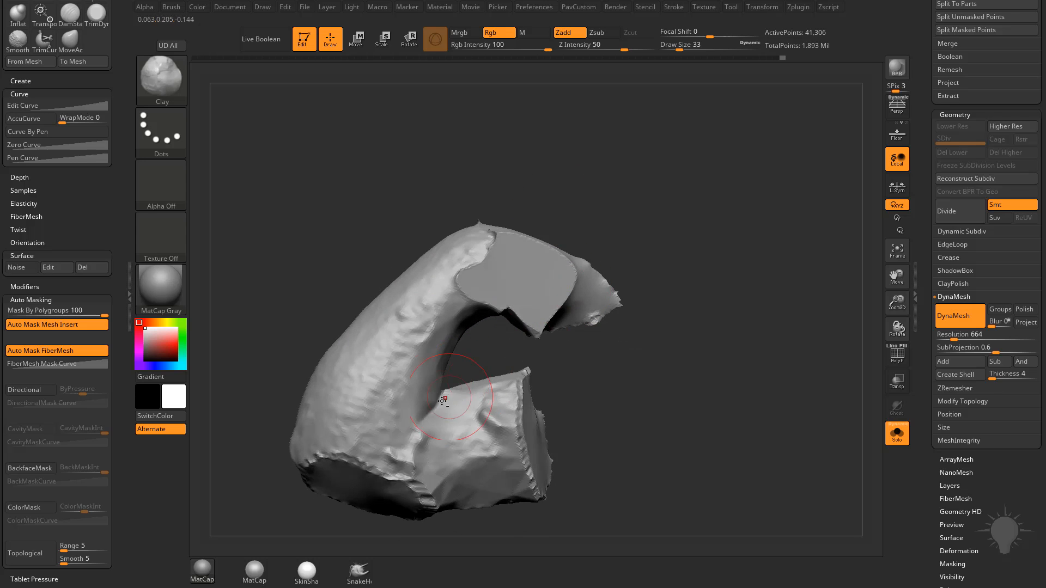
left_click_drag(638, 385, 414, 438)
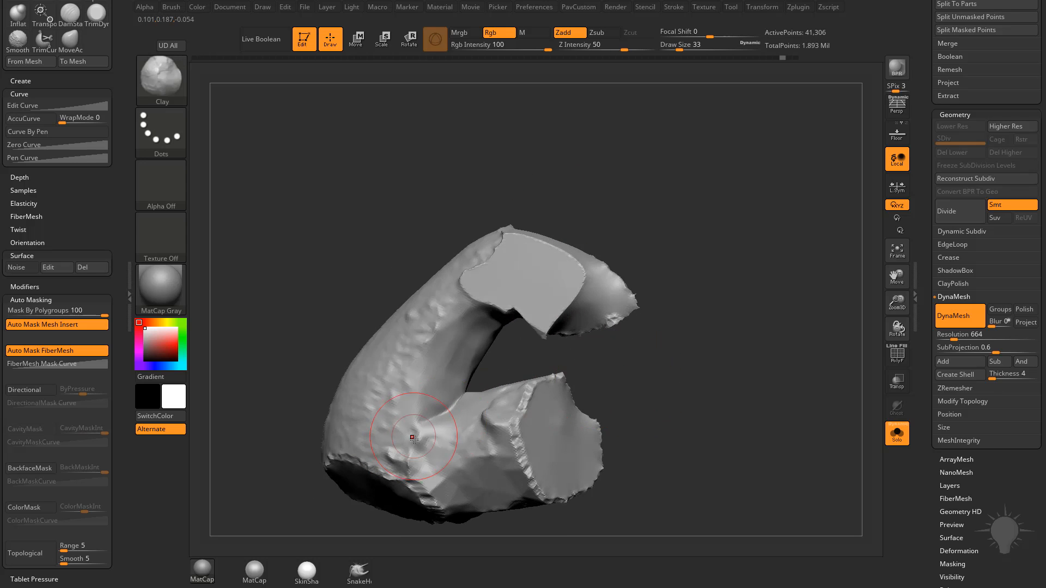
- Smooth the rebuilt inner forearm down to the elbow crook at a draw size of 17
left_click_drag(635, 369, 481, 388)
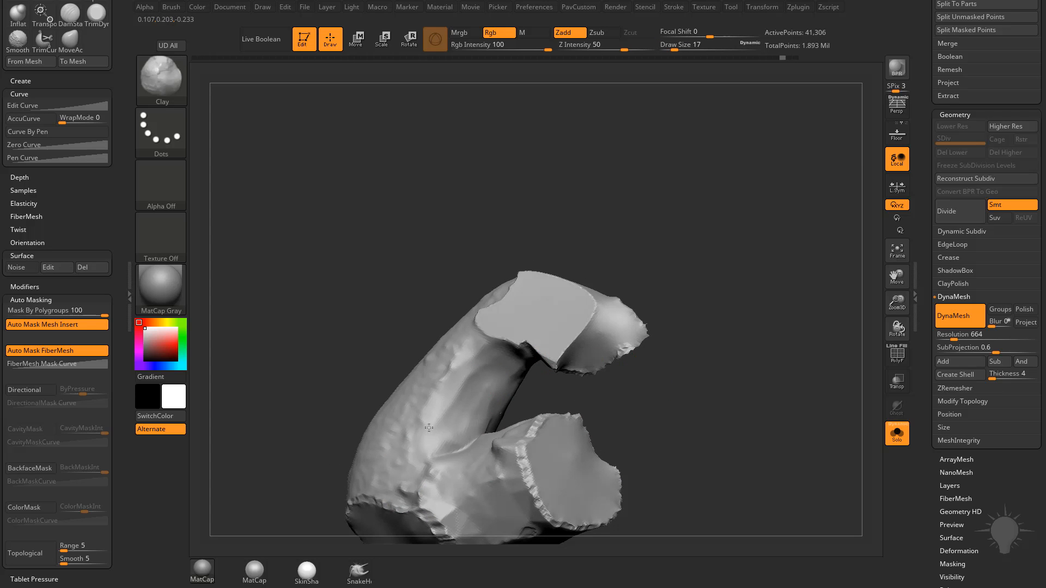
left_click_drag(626, 392, 563, 376)
left_click_drag(479, 371, 458, 414, "shift")
left_click_drag(605, 387, 659, 401)
left_click_drag(504, 381, 484, 418, "shift")
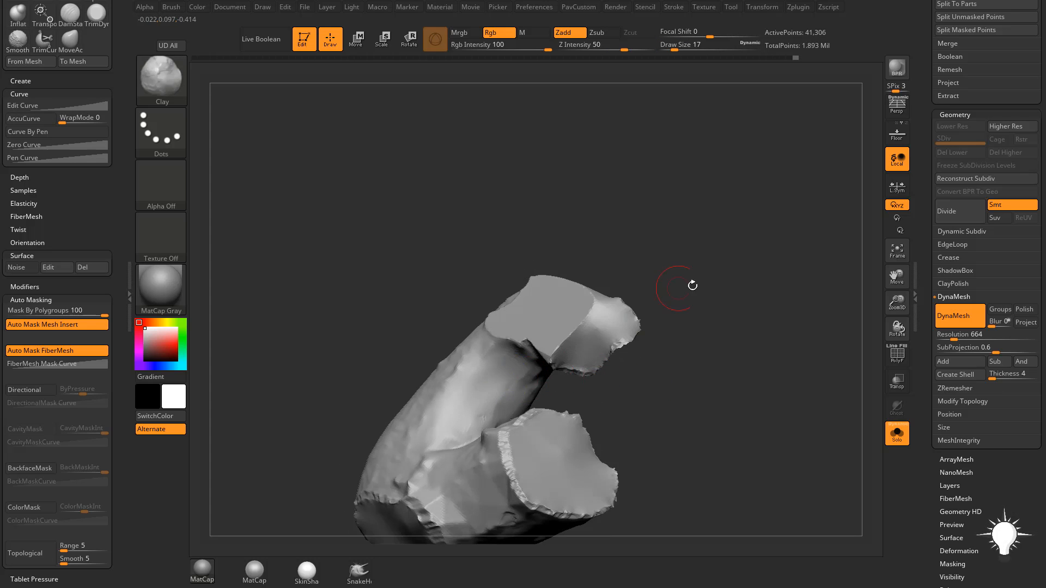
- Deepen the inner elbow crease with DamStandard at a draw size of 33 and update the arm's DynaMesh
mouse_move(679, 288)
left_mouse_down()
mouse_move(670, 360)
mouse_move(620, 333)
left_mouse_up()
key("b")
key("d")
key("s")
key("s")
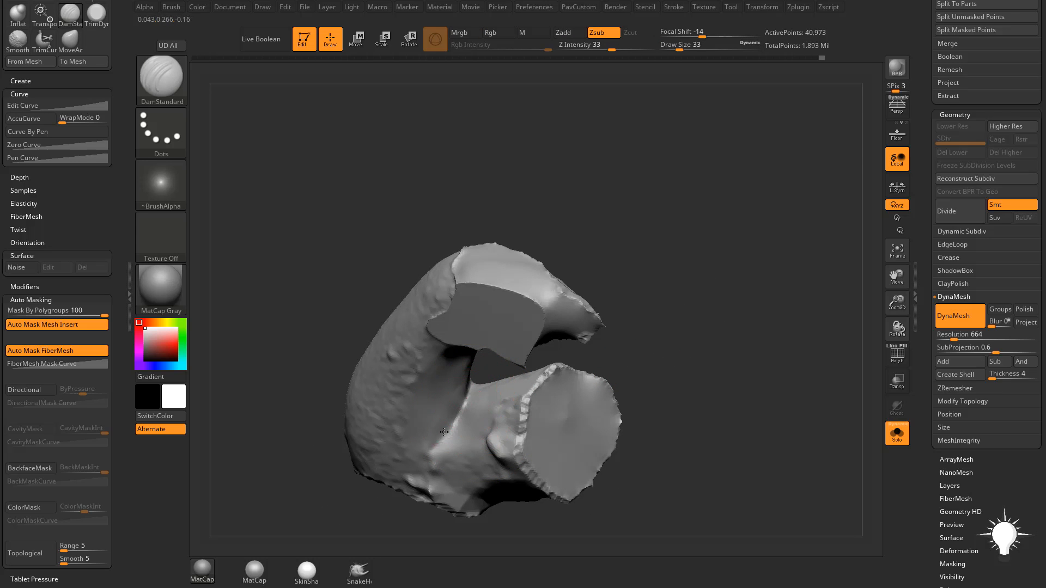
left_click_drag(444, 432, 461, 405)
mouse_move(638, 370)
left_mouse_down()
mouse_move(667, 336)
mouse_move(669, 294)
left_mouse_up()
left_click_drag(697, 355, 715, 377, "ctrl")
mouse_move(697, 359)
left_mouse_down()
mouse_move(613, 368)
mouse_move(644, 315)
mouse_move(554, 296)
left_mouse_up()
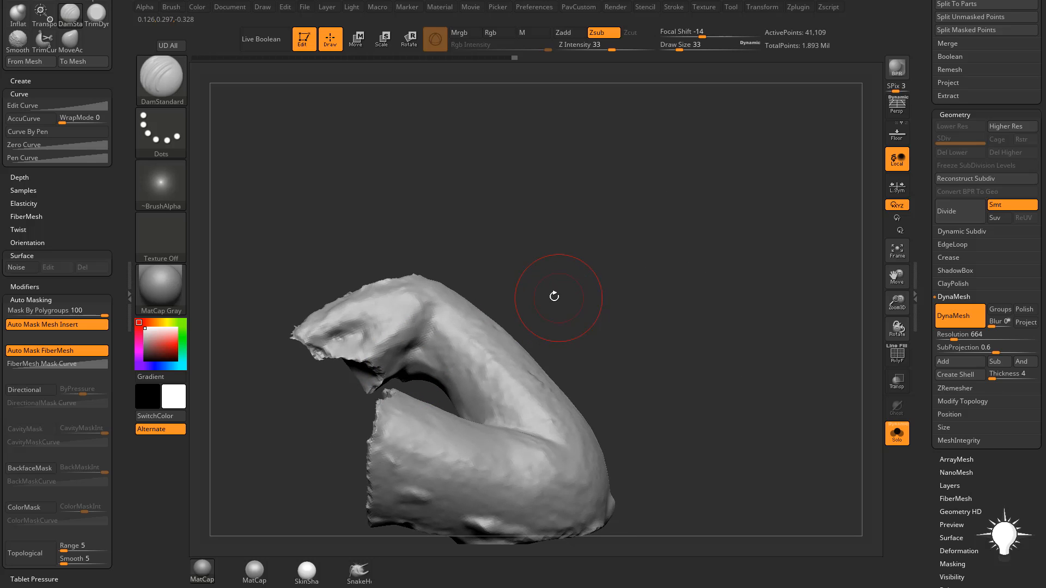
- Refine the junction between the hand's cut face and the forearm with DamStandard, and update the DynaMesh
mouse_move(553, 218)
left_mouse_down("alt")
mouse_move(550, 259)
mouse_move(514, 187)
mouse_move(521, 164)
left_mouse_up("alt")
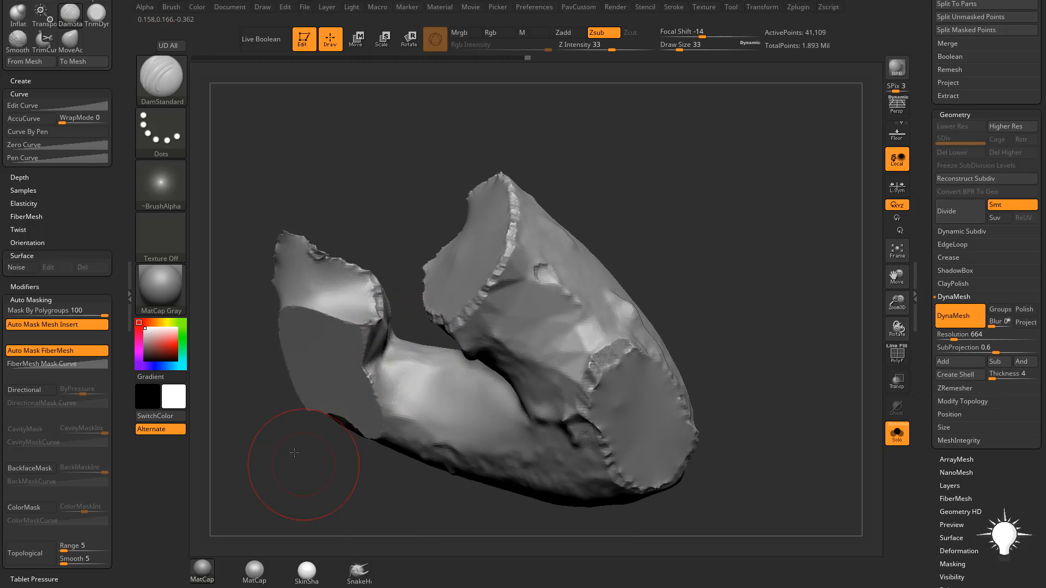
left_click_drag(294, 453, 381, 341)
mouse_move(292, 403)
left_mouse_down()
mouse_move(342, 401)
mouse_move(313, 412)
left_mouse_up()
left_click_drag(637, 239, 572, 327)
left_click_drag(585, 267, 681, 376, "ctrl")
- Check the trimmed arm against the face and shirt in the whole figure with the Standard brush chosen
left_click(896, 434)
mouse_move(708, 305)
left_mouse_down()
mouse_move(693, 322)
mouse_move(730, 301)
mouse_move(662, 297)
left_mouse_up()
key("b")
key("s")
key("t")
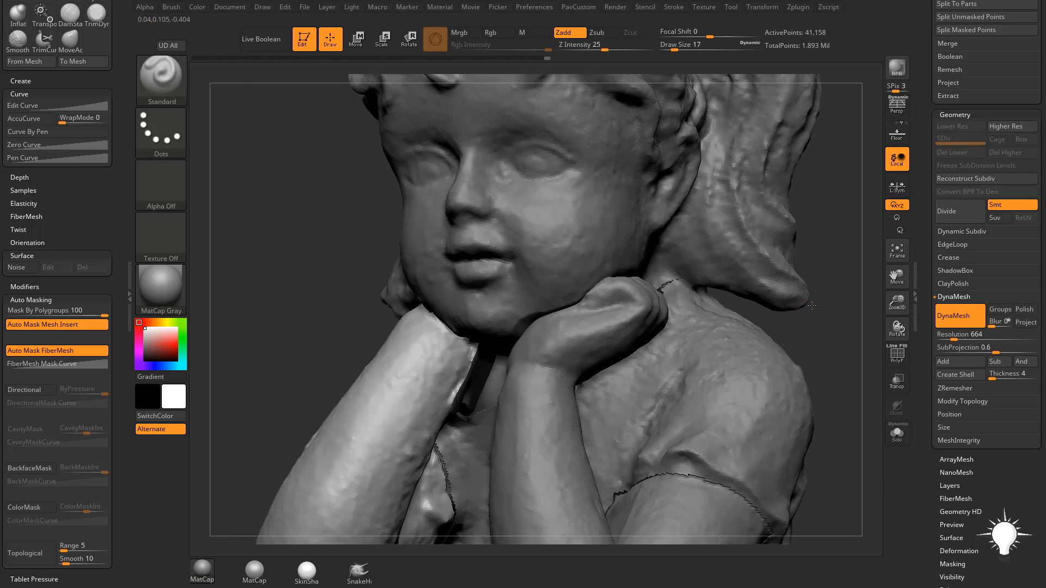
left_click_drag(773, 305, 763, 327)
left_click(900, 437)
- Smooth the edge between the wrist and the hand's cut face with Mask By Polygroups set to 0
key("s")
left_click(481, 349)
left_click_drag(463, 333, 452, 355, "shift")
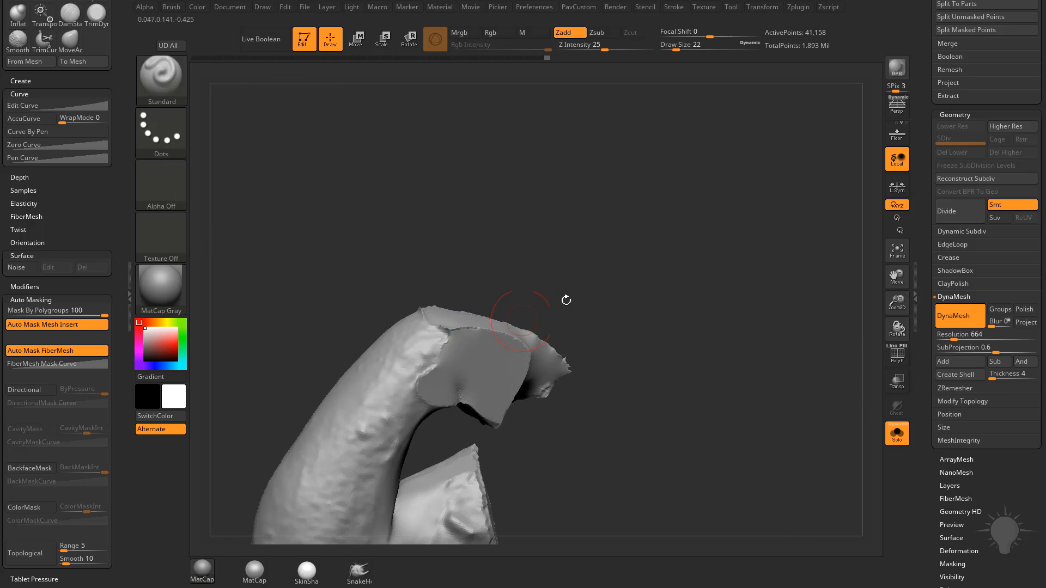
key("s")
mouse_move(565, 299)
left_mouse_down()
mouse_move(537, 301)
mouse_move(530, 288)
left_mouse_up()
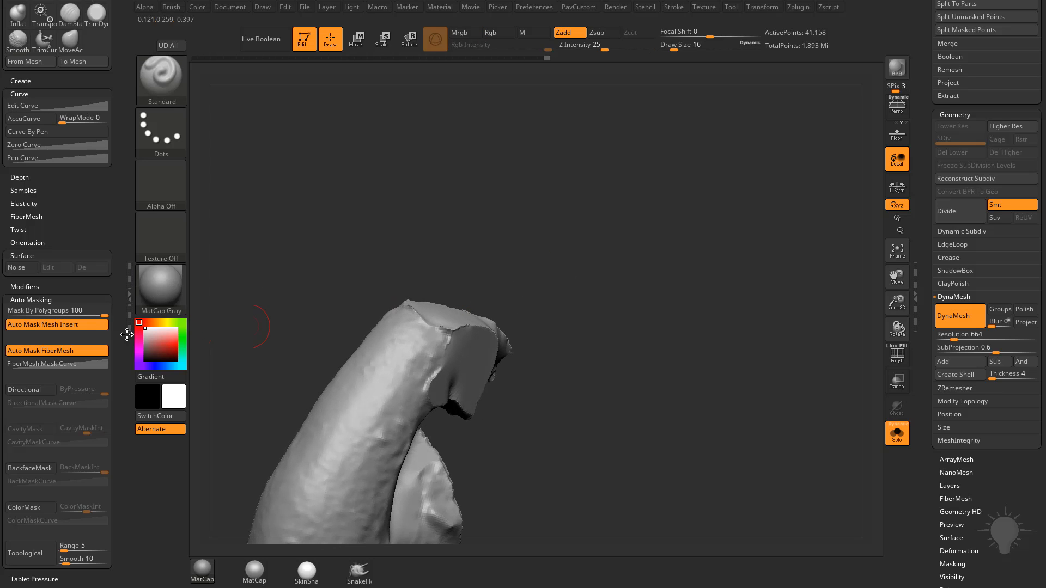
mouse_move(431, 323)
left_mouse_down("shift")
mouse_move(421, 310)
mouse_move(475, 328)
left_mouse_up("shift")
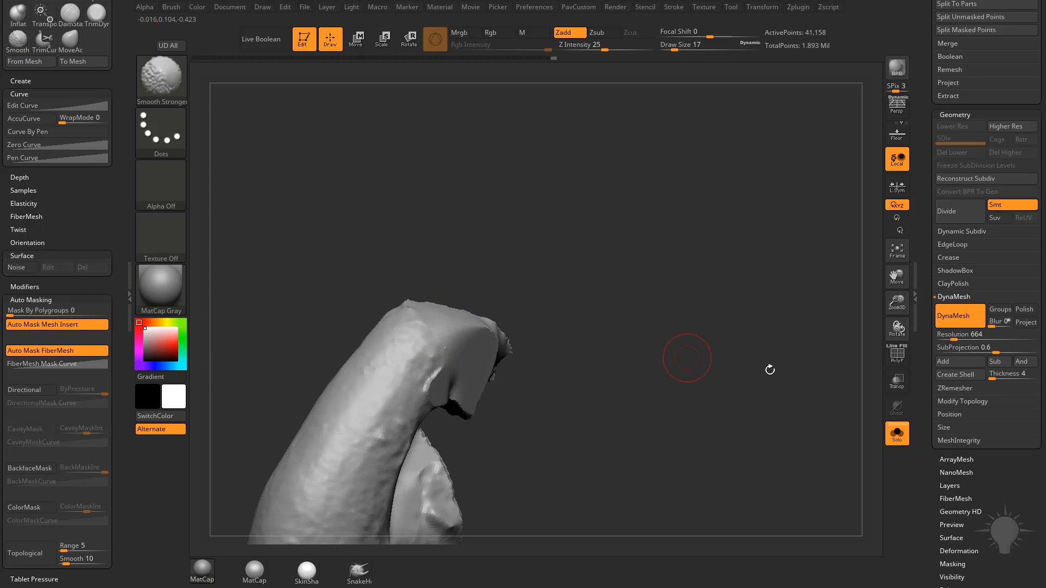
- Check the hand's polygroups and smooth the notch at the lower edge of its cut face
left_click(898, 357)
left_click(897, 357)
mouse_move(629, 329)
left_mouse_down()
mouse_move(645, 338)
mouse_move(626, 343)
left_mouse_up()
mouse_move(444, 391)
left_mouse_down("shift")
mouse_move(435, 399)
mouse_move(443, 404)
left_mouse_up("shift")
left_click_drag(587, 280, 602, 321, "alt")
left_click_drag(447, 404, 457, 409, "shift")
mouse_move(625, 330)
left_mouse_down("alt")
mouse_move(606, 297)
mouse_move(615, 303)
left_mouse_up("alt")
- Carve a crease between the wrist and the hand's cut face and smooth the face beside it
key("s")
left_click_drag(440, 394, 444, 393)
left_click_drag(442, 360, 433, 413)
left_click_drag(586, 321, 573, 330)
left_click_drag(451, 368, 502, 404, "shift")
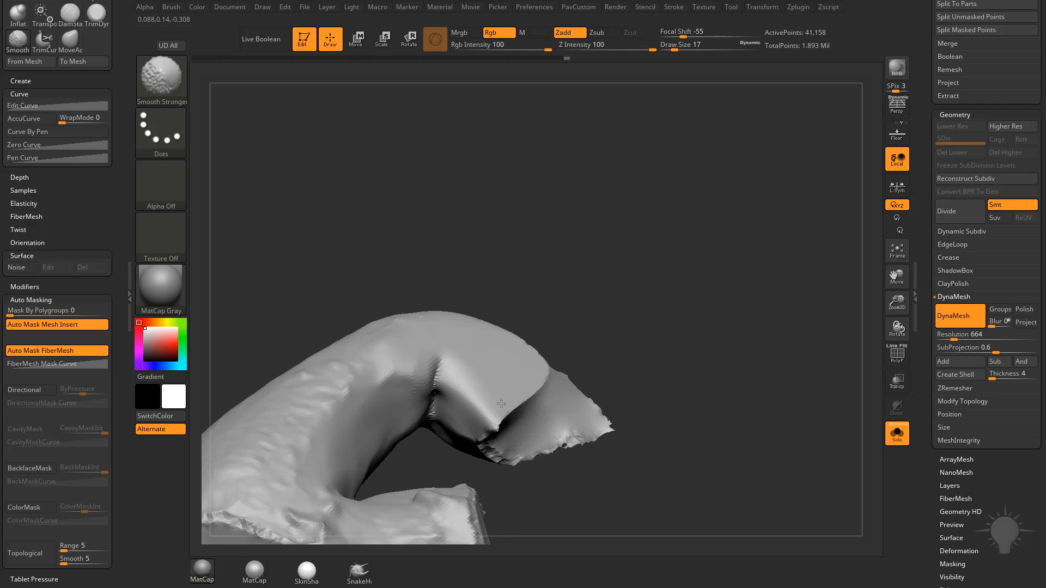
- Smooth the wrist crease and carve it again with DamStandard along the border of the hand's cut face
mouse_move(572, 316)
left_mouse_down()
mouse_move(559, 352)
mouse_move(638, 360)
mouse_move(621, 316)
left_mouse_up()
left_click_drag(428, 354, 420, 390, "shift")
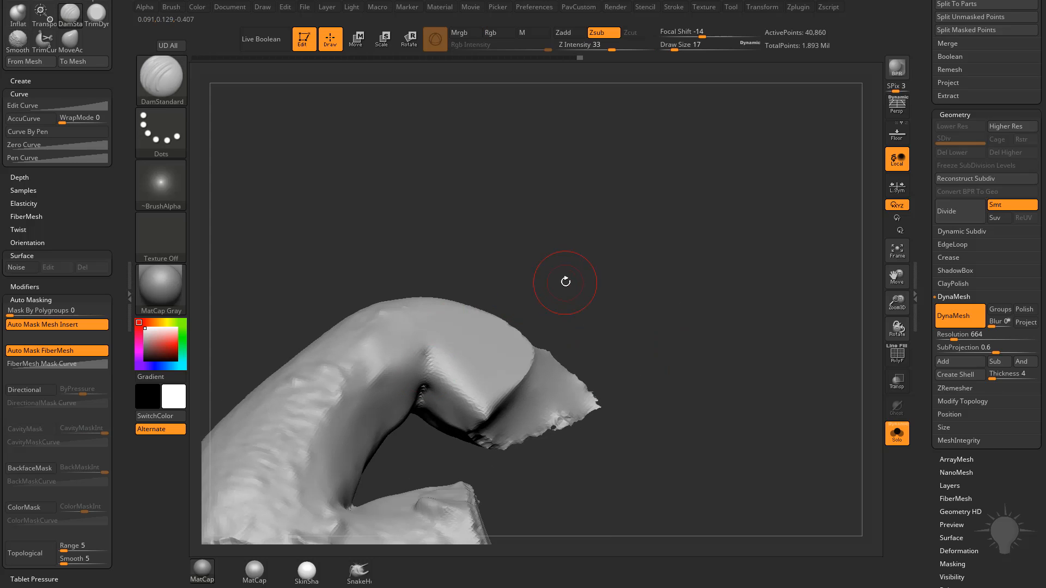
mouse_move(566, 282)
left_mouse_down("alt")
mouse_move(581, 290)
mouse_move(591, 272)
left_mouse_up("alt")
key("s")
left_click_drag(456, 377, 459, 377)
left_click_drag(440, 360, 446, 395)
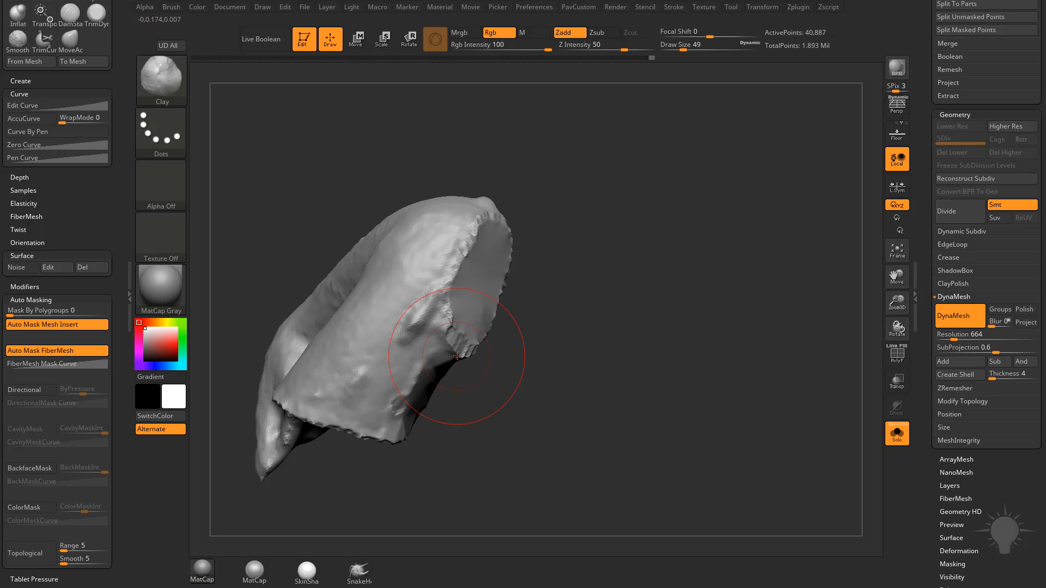
- Build up and round the cut face at the elbow with the Clay brush, reducing the draw size from 49 to 31
left_click_drag(460, 335, 450, 359)
left_click_drag(588, 349, 615, 305)
mouse_move(488, 315)
left_mouse_down()
mouse_move(461, 350)
mouse_move(489, 348)
left_mouse_up()
left_click_drag(611, 327, 555, 294)
left_click_drag(452, 364, 454, 435)
mouse_move(517, 256)
left_mouse_down()
mouse_move(551, 276)
mouse_move(463, 346)
left_mouse_up()
mouse_move(463, 346)
left_mouse_down()
mouse_move(488, 309)
mouse_move(454, 351)
left_mouse_up()
mouse_move(638, 278)
left_mouse_down()
mouse_move(607, 299)
mouse_move(607, 325)
mouse_move(545, 321)
left_mouse_up()
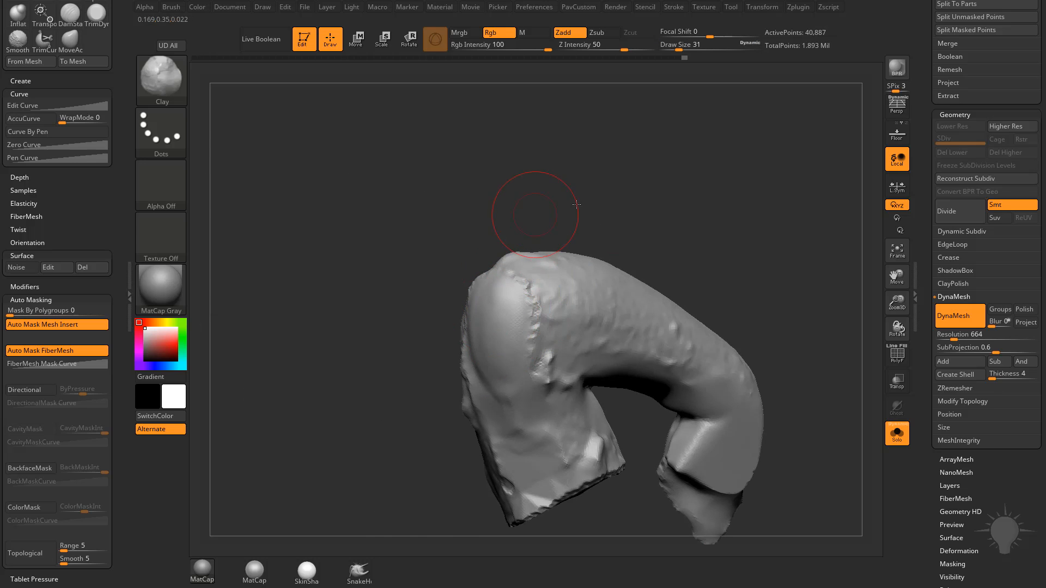
- Touch up the rounded elbow face with the Clay brush and smooth the rough area beside its seam
left_click_drag(576, 204, 654, 234)
left_click_drag(529, 241, 557, 293)
left_click_drag(470, 277, 462, 296, "shift")
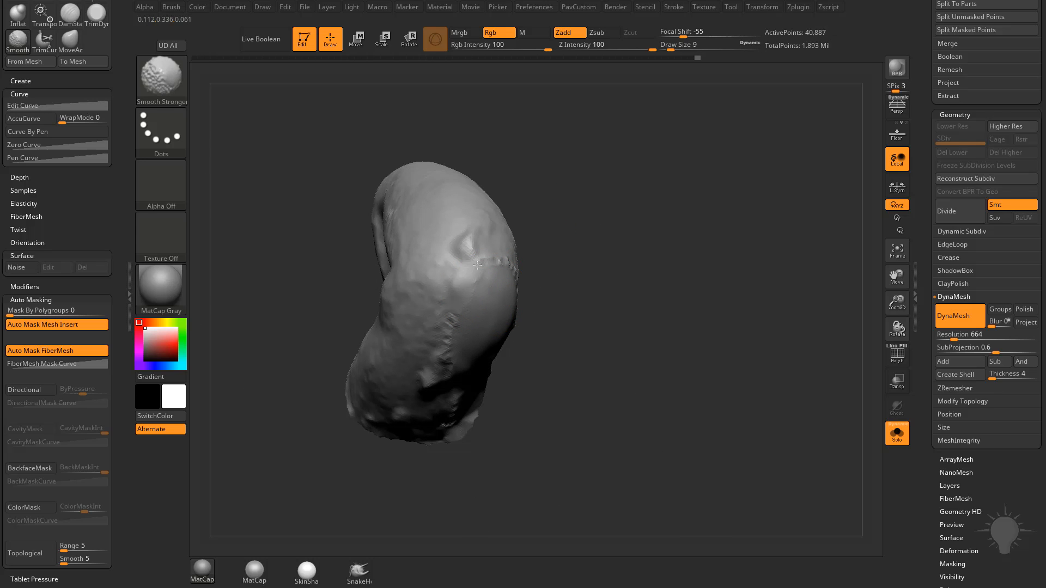
mouse_move(575, 248)
left_mouse_down()
mouse_move(518, 264)
mouse_move(538, 274)
mouse_move(537, 343)
mouse_move(493, 362)
left_mouse_up()
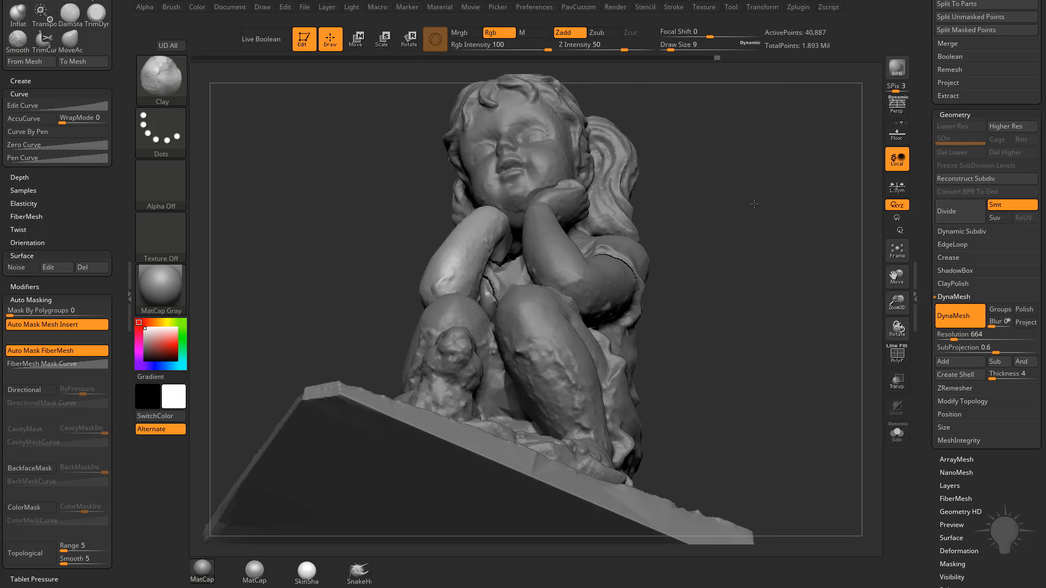
- Select the head mesh, check it on its own, and show it through transparent ghosted arms and body
mouse_move(762, 195)
left_mouse_down()
mouse_move(818, 187)
mouse_move(755, 333)
left_mouse_up()
left_click(498, 285, "alt")
mouse_move(763, 268)
left_mouse_down()
mouse_move(776, 305)
mouse_move(662, 311)
mouse_move(749, 313)
mouse_move(712, 357)
mouse_move(762, 344)
left_mouse_up()
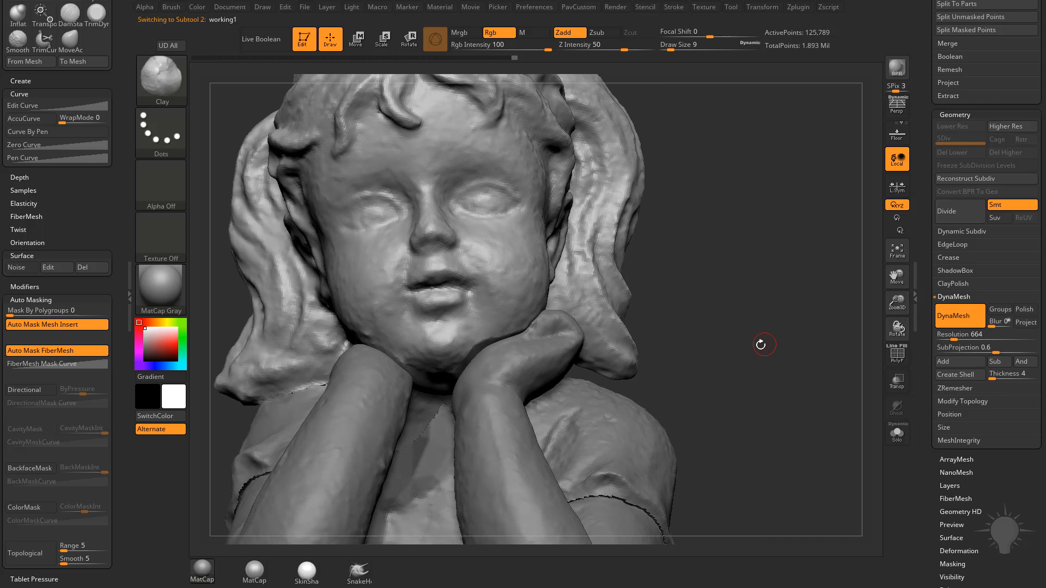
left_click(896, 432)
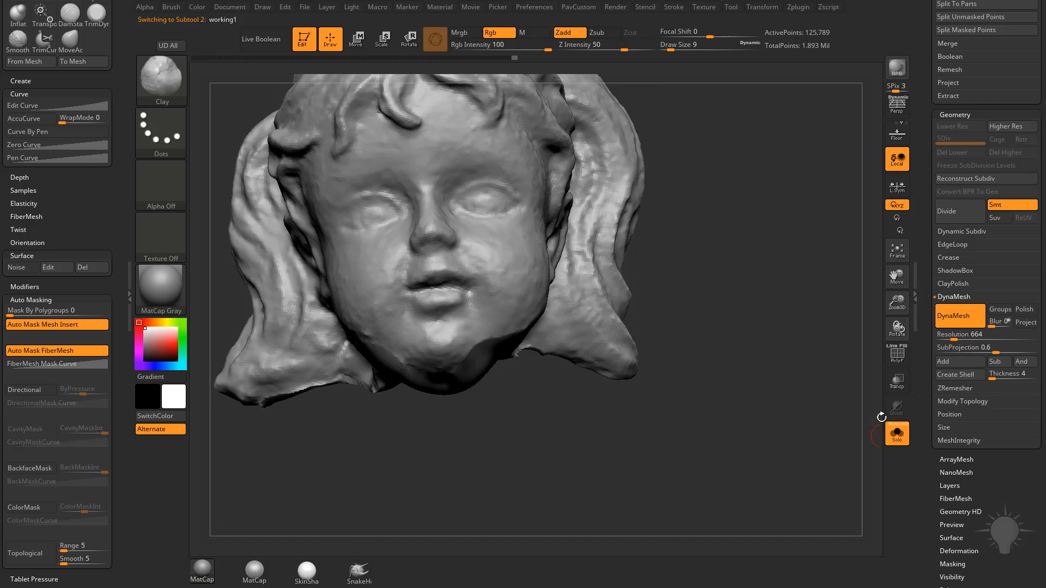
left_click(896, 382)
left_click(897, 434)
mouse_move(864, 403)
left_mouse_down()
mouse_move(810, 397)
mouse_move(805, 378)
left_mouse_up()
- Isolate the head, build up the cheek and jaw where the hand rested using Clay at draw size 27, and smooth the crease
key("s")
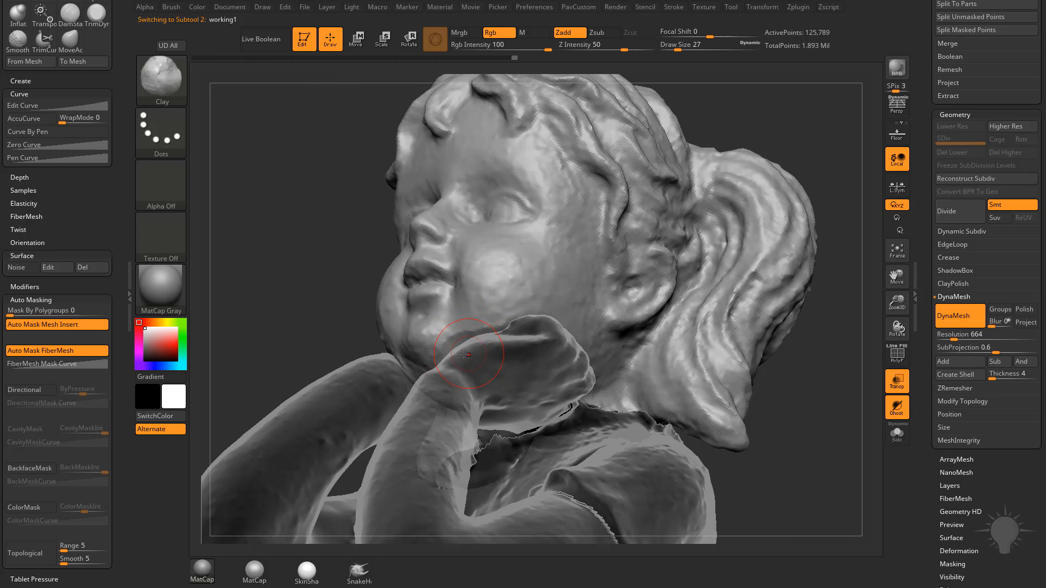
left_click(891, 433)
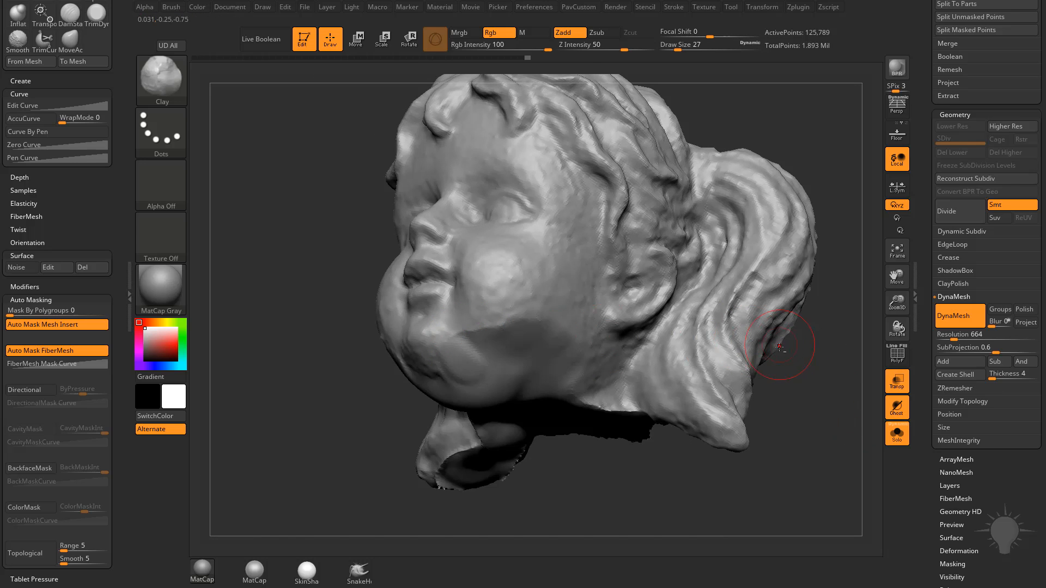
left_click_drag(829, 364, 795, 354)
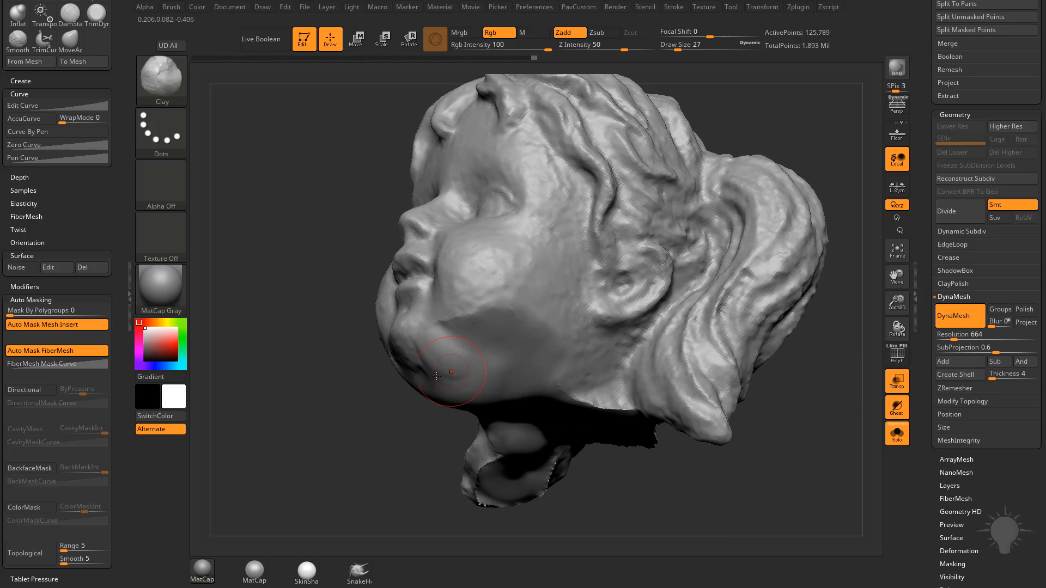
left_click_drag(376, 420, 463, 387)
mouse_move(684, 252)
left_mouse_down()
mouse_move(717, 334)
mouse_move(488, 299)
left_mouse_up()
mouse_move(512, 314)
right_mouse_down()
mouse_move(621, 316)
mouse_move(522, 316)
right_mouse_up()
left_click_drag(483, 329, 493, 343, "shift")
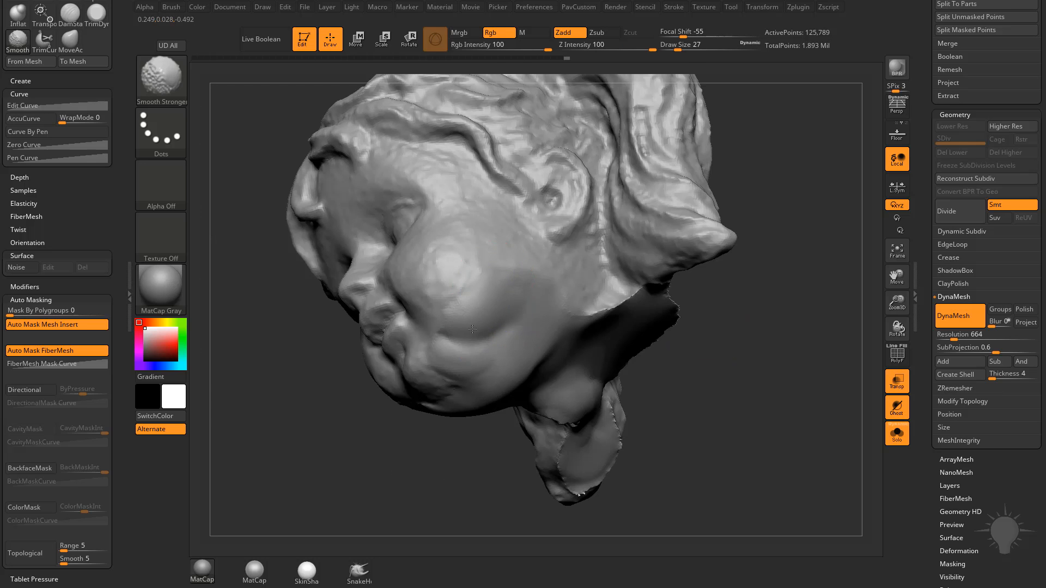
right_click_drag(463, 332, 491, 338)
left_click_drag(485, 333, 474, 349, "shift")
- Show the whole figure without transparency, then select the body mesh and isolate it
right_click_drag(436, 348, 475, 358)
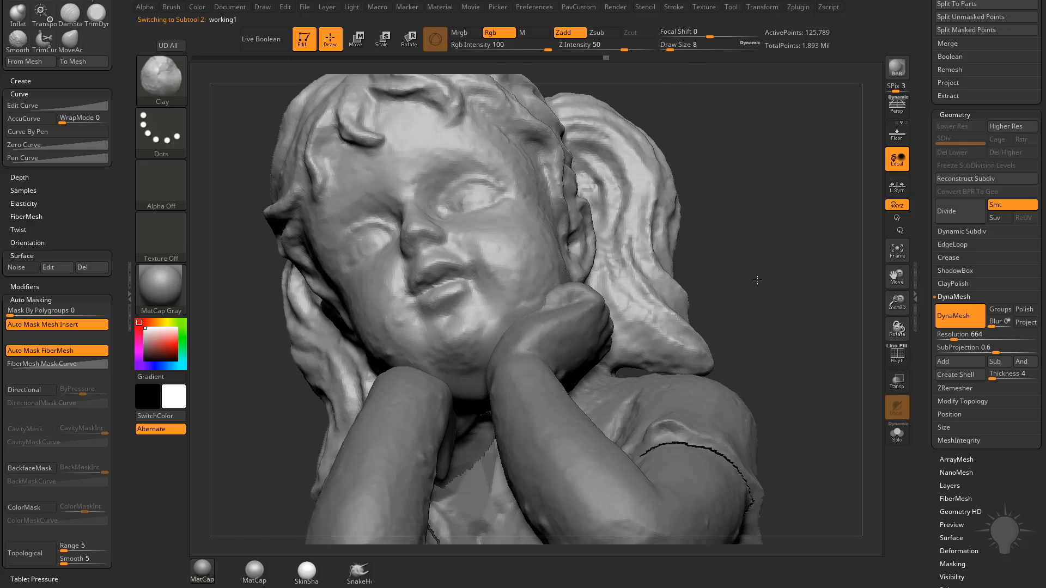
right_click_drag(589, 394, 541, 359, "alt")
mouse_move(621, 294)
right_mouse_down()
mouse_move(712, 275)
mouse_move(651, 278)
mouse_move(627, 292)
right_mouse_up()
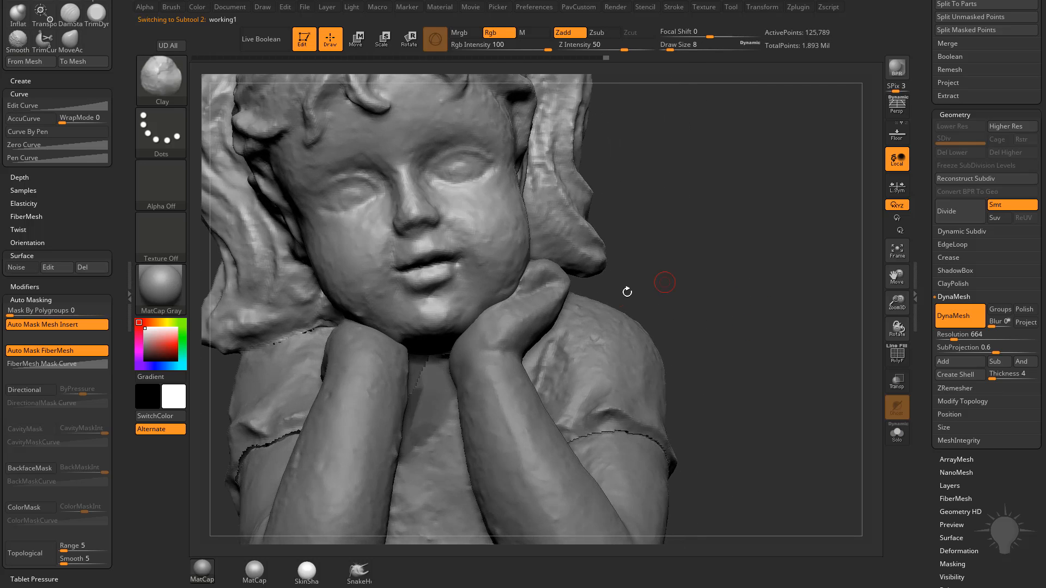
left_click(897, 433)
right_click_drag(756, 361, 454, 377)
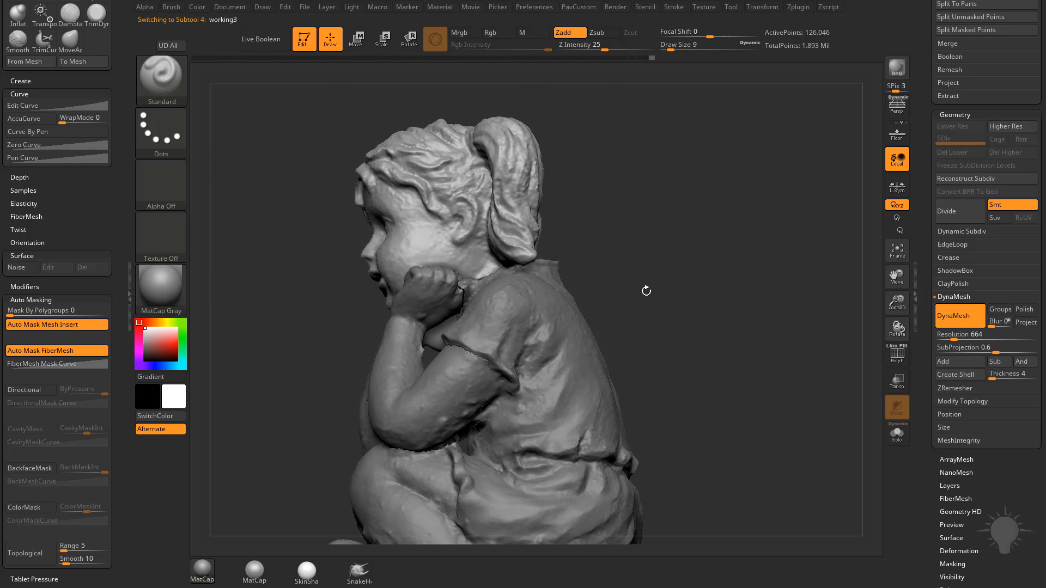
mouse_move(645, 289)
right_mouse_down()
mouse_move(726, 323)
mouse_move(710, 302)
mouse_move(668, 297)
mouse_move(693, 287)
mouse_move(675, 270)
mouse_move(440, 339)
right_mouse_up()
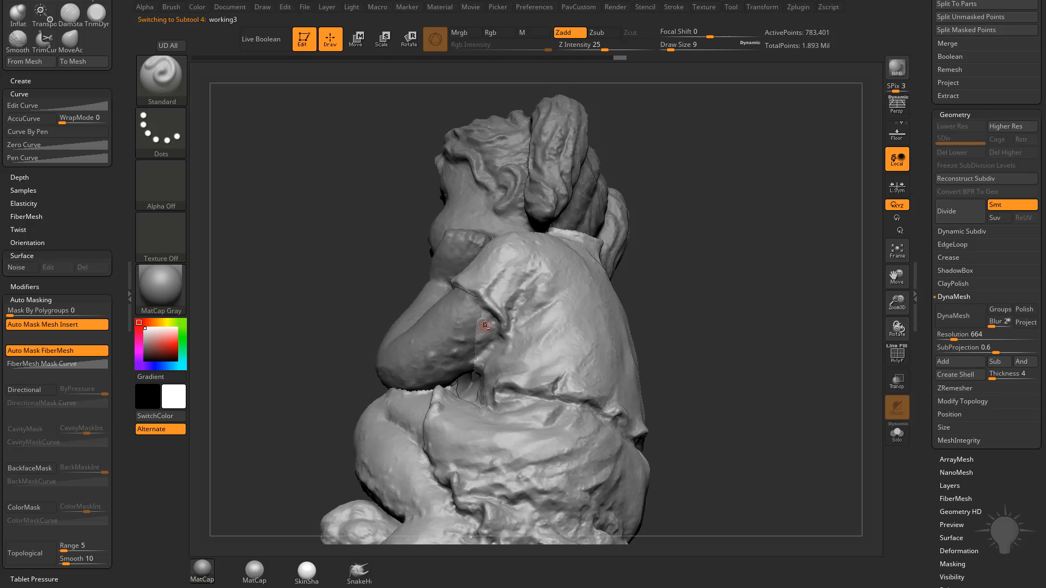
right_click_drag(664, 298, 628, 309, "ctrl")
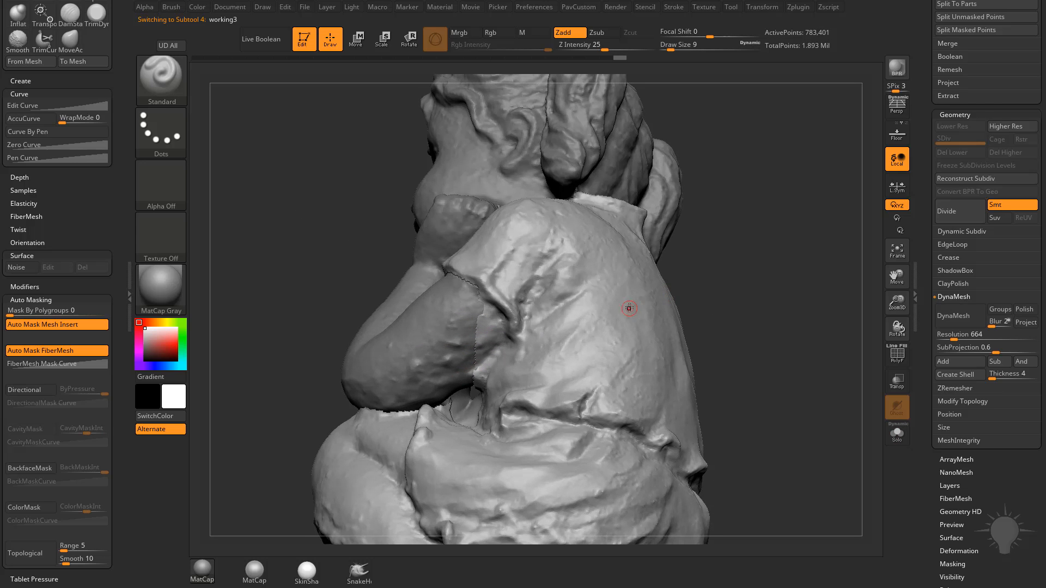
key("s")
left_click_drag(626, 308, 631, 308)
left_click(468, 322, "alt")
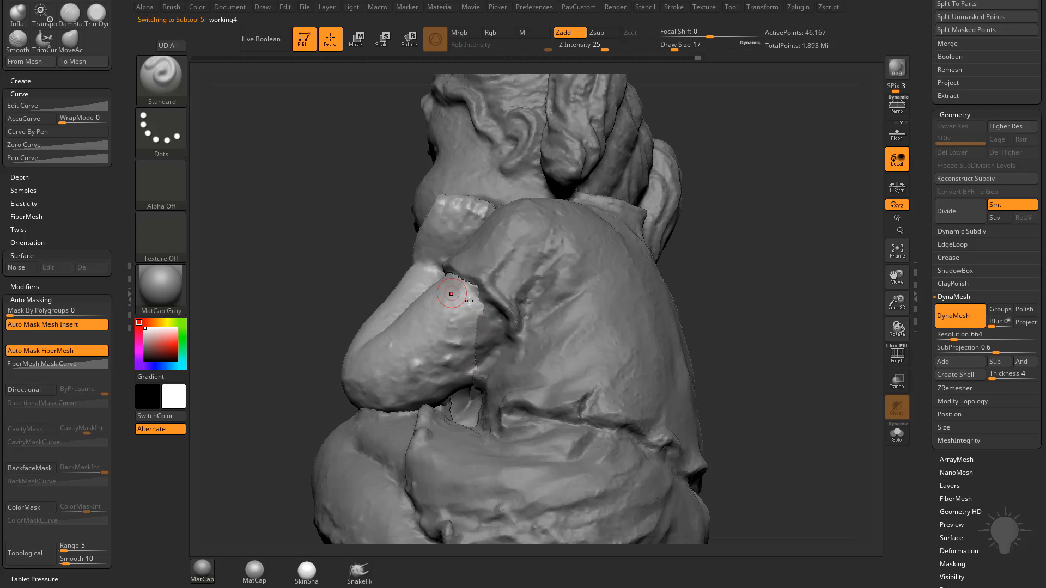
left_click(582, 307, "alt")
right_click_drag(752, 294, 785, 344, "ctrl")
left_click(894, 434)
- Close all the open holes in the isolated body mesh and turn on its polyframe display
key("grave")
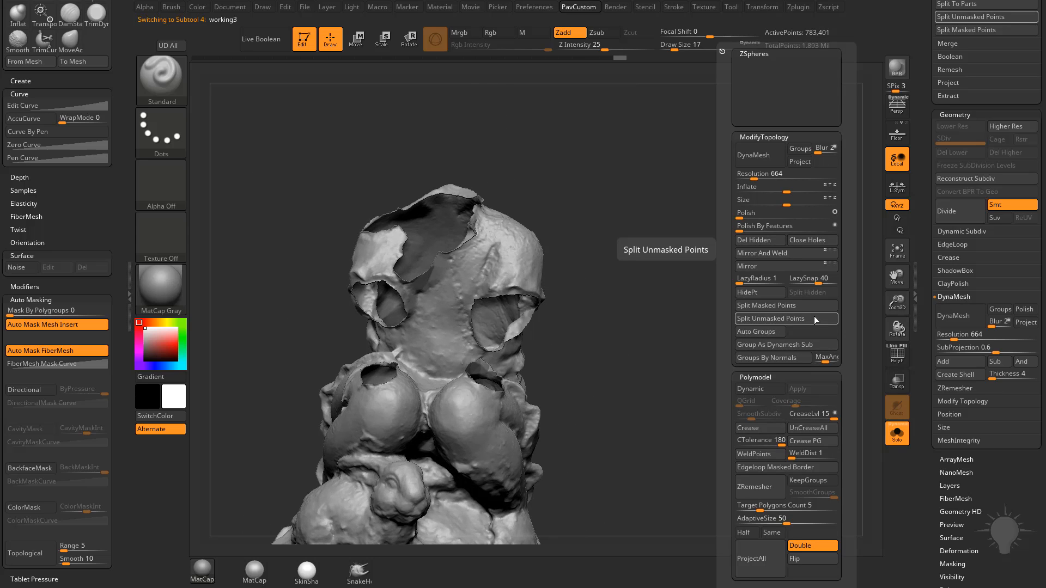
key("grave")
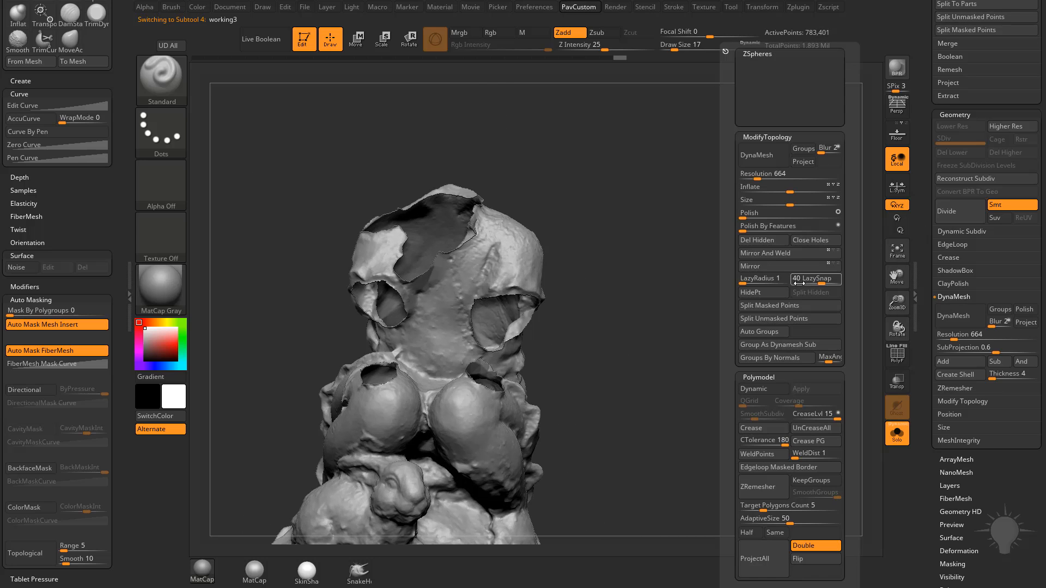
left_click_drag(922, 300, 923, 400)
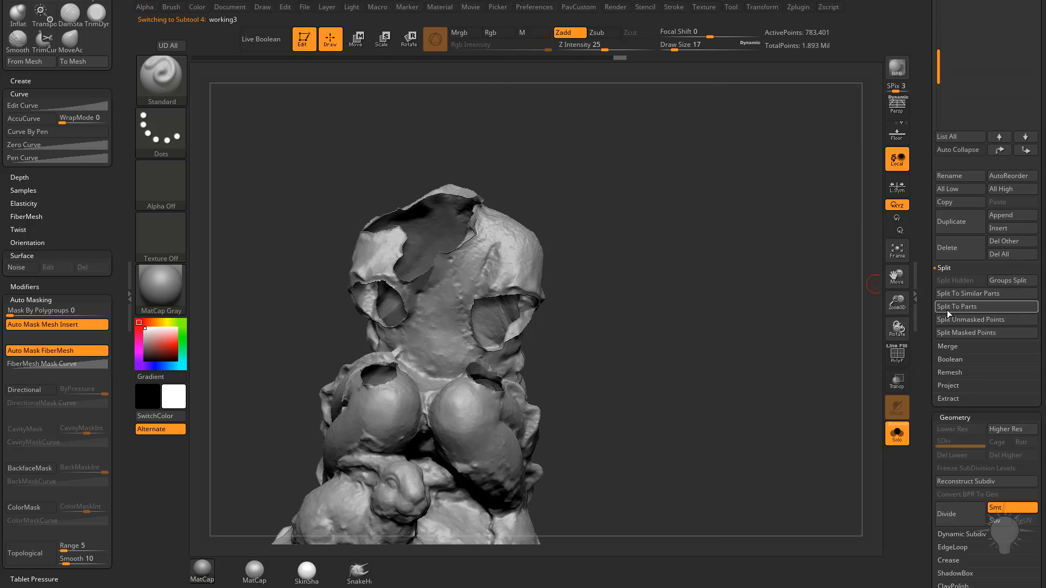
left_click(946, 268, "shift")
left_click_drag(957, 354, 957, 167)
left_click(963, 451)
left_click(1006, 372)
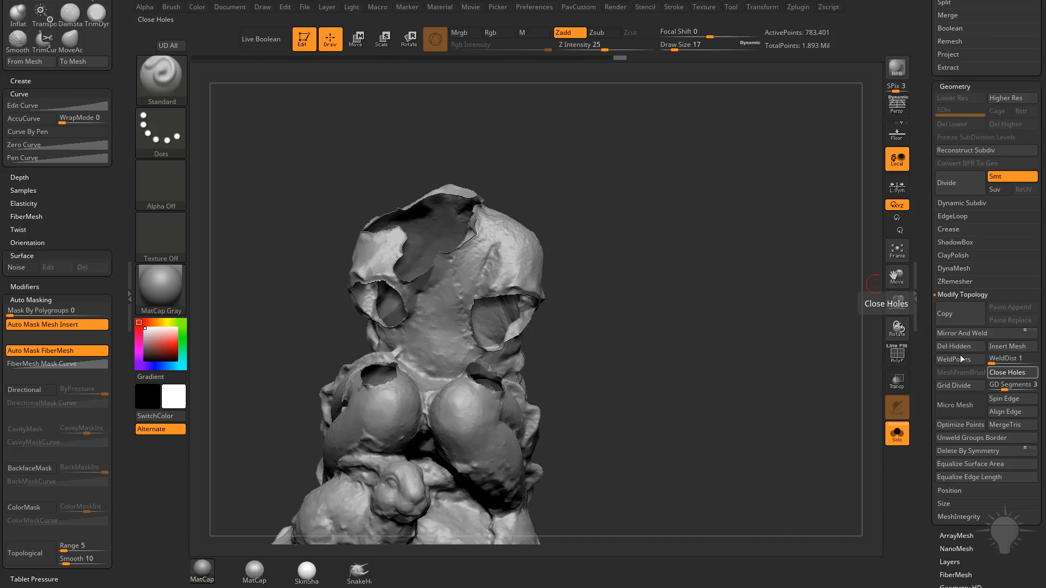
left_click(897, 364)
left_click_drag(763, 381, 809, 370)
left_click_drag(653, 342, 570, 249)
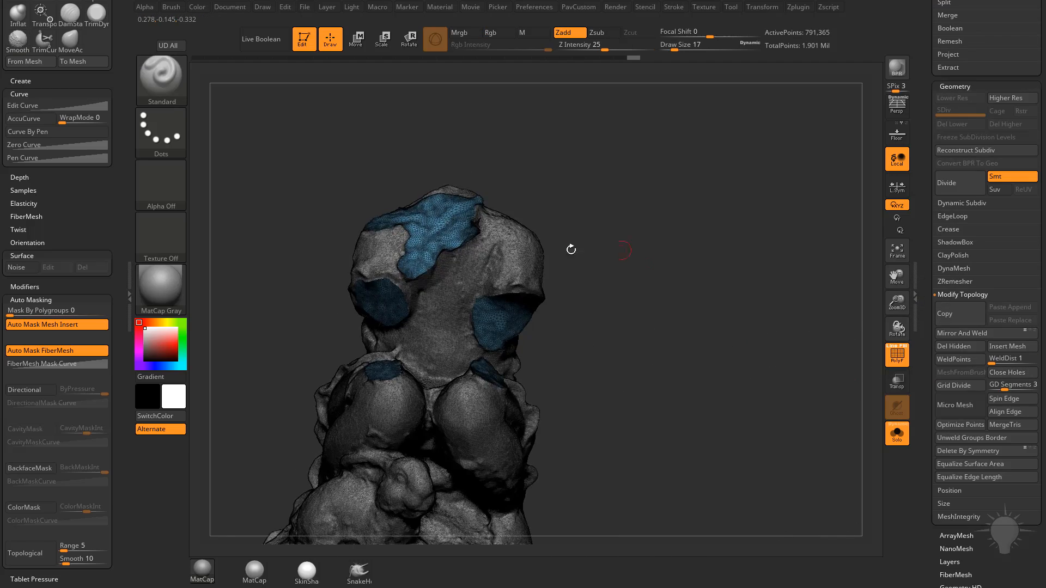
- Isolate the patches filling the holes, give each its own polygroup with Auto Groups, and unhide the whole body
left_click(428, 226, "ctrl+shift")
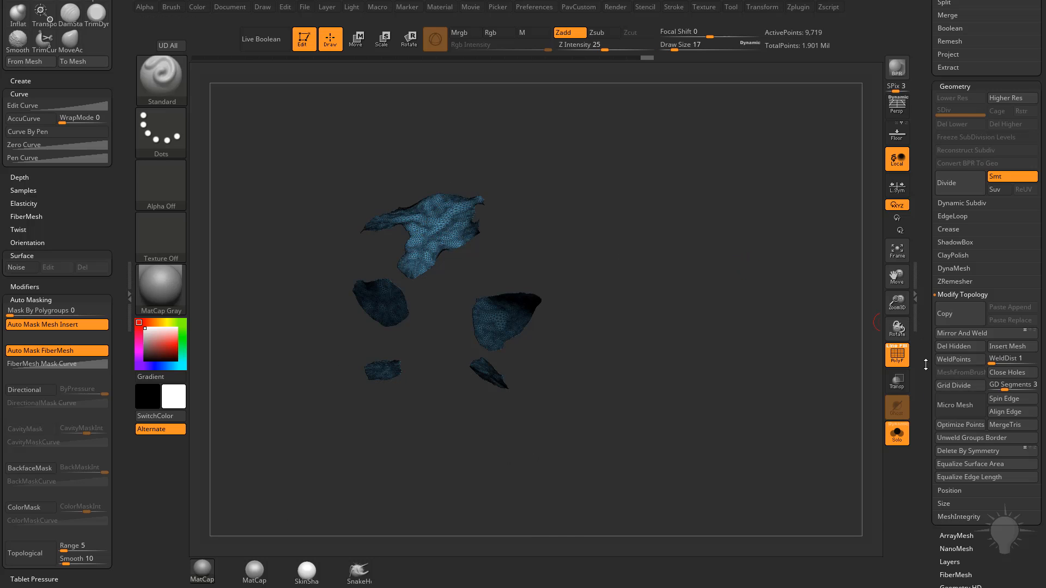
left_click_drag(926, 365, 953, 282)
left_click(956, 342, "shift")
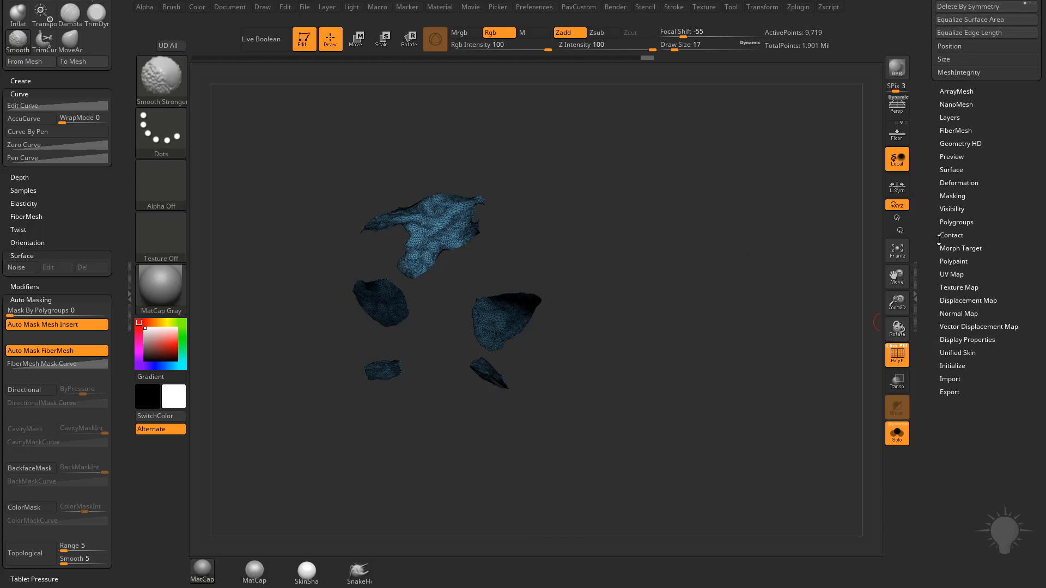
left_click(956, 222)
left_click_drag(620, 318, 739, 322)
left_click(703, 291, "ctrl+shift")
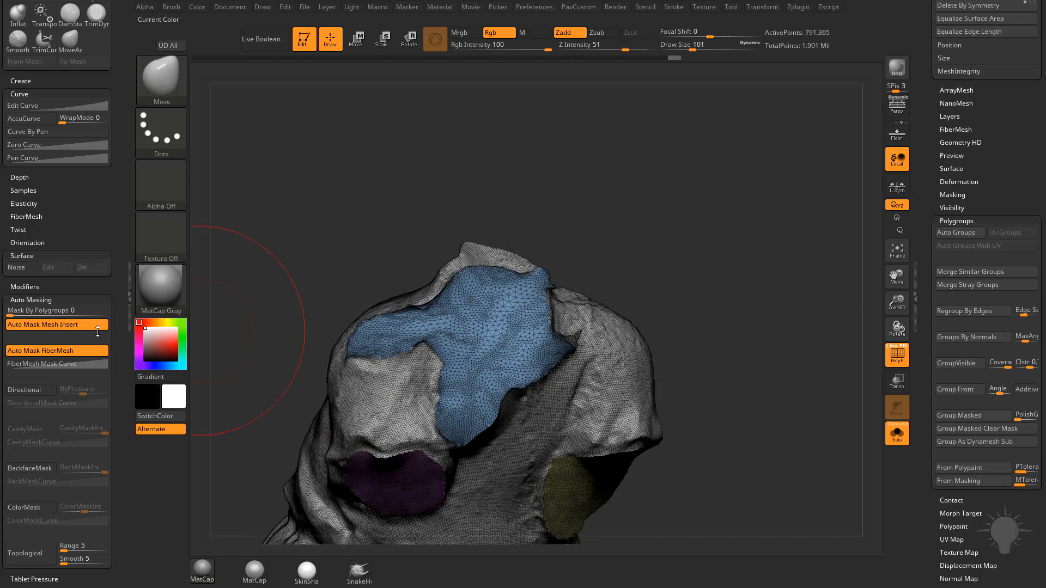
- Set Mask By Polygroups to 100 and reshape the neck patch with the Move brush at draw size 44
left_click(105, 311)
mouse_move(428, 204)
left_mouse_down()
mouse_move(417, 231)
mouse_move(376, 263)
mouse_move(464, 318)
left_mouse_up()
key("s")
mouse_move(424, 311)
left_mouse_down()
mouse_move(431, 321)
mouse_move(395, 330)
mouse_move(384, 350)
left_mouse_up()
right_click_drag(545, 283, 466, 322)
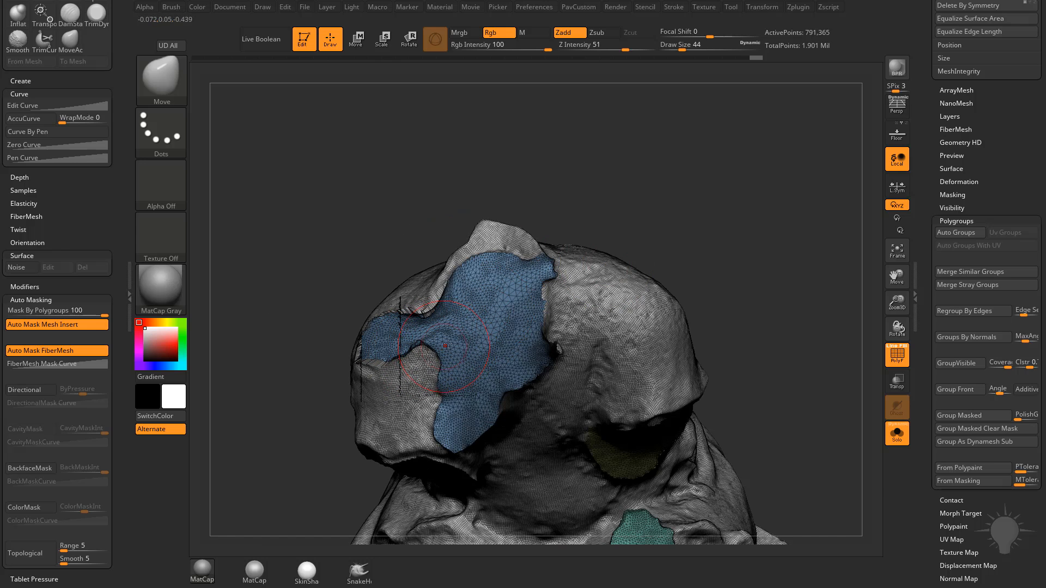
left_click_drag(447, 345, 453, 332)
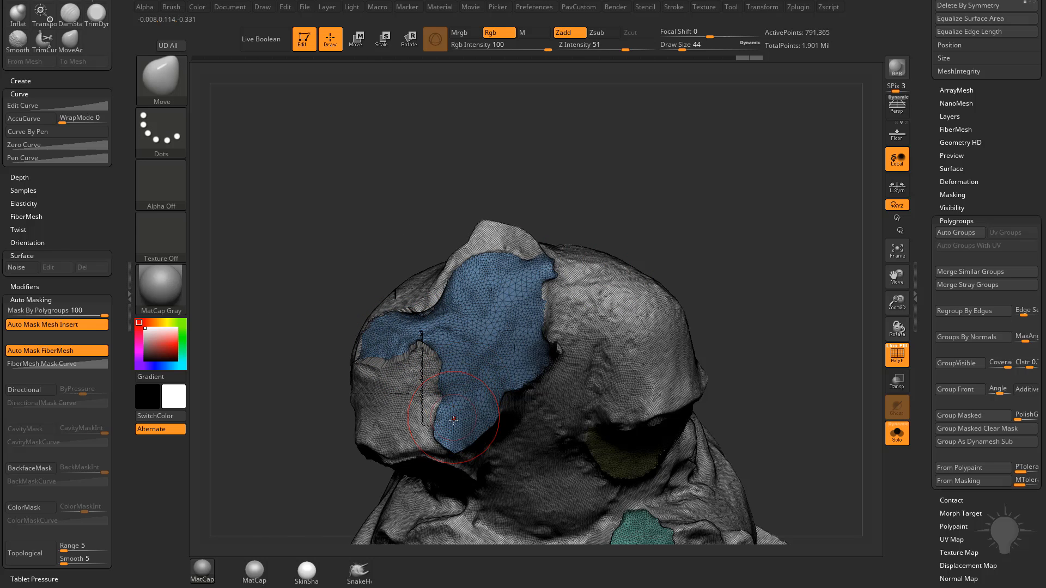
right_click_drag(454, 420, 500, 365)
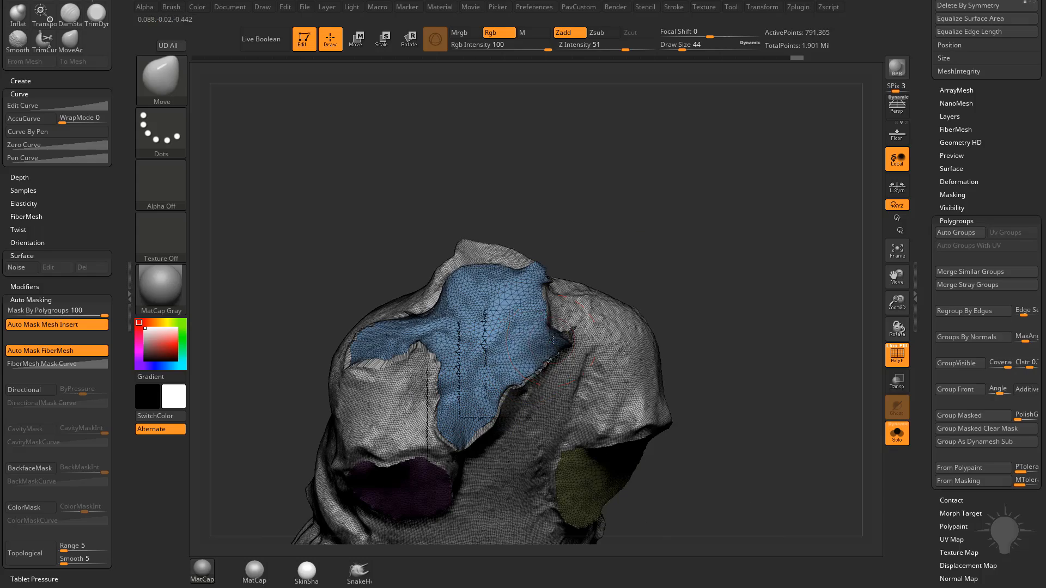
left_click_drag(523, 326, 513, 291)
- Pull the neck patch further into shape from above and reshape one knee's patch with the Move brush
right_click_drag(569, 215, 564, 272)
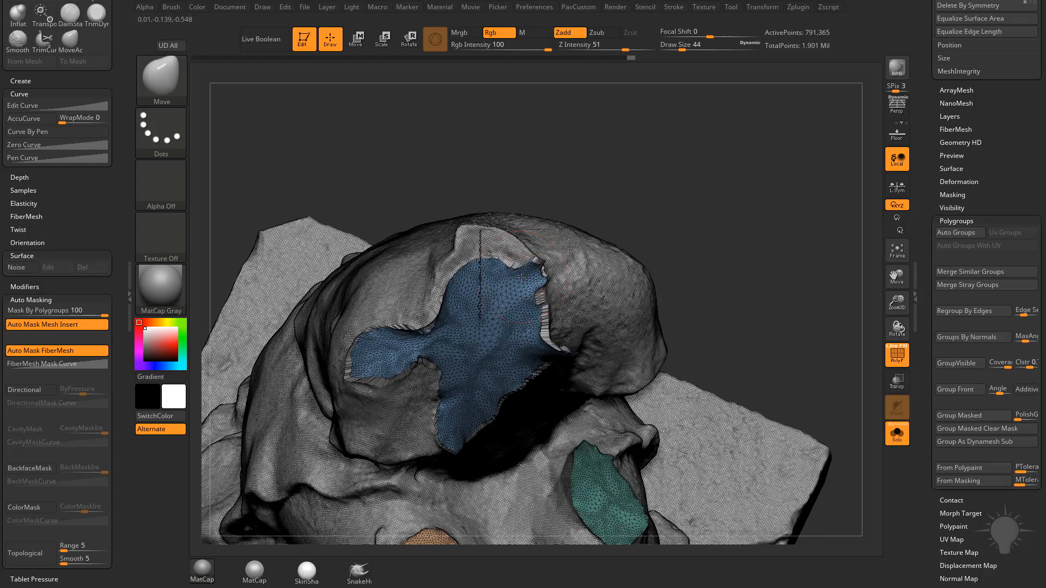
left_click_drag(475, 290, 481, 285)
mouse_move(632, 218)
right_mouse_down()
mouse_move(643, 108)
mouse_move(588, 126)
right_mouse_up()
left_click_drag(537, 316, 531, 305)
mouse_move(526, 256)
left_mouse_down()
mouse_move(520, 245)
mouse_move(564, 220)
left_mouse_up()
left_click_drag(586, 245, 592, 233)
right_click_drag(674, 207, 390, 332)
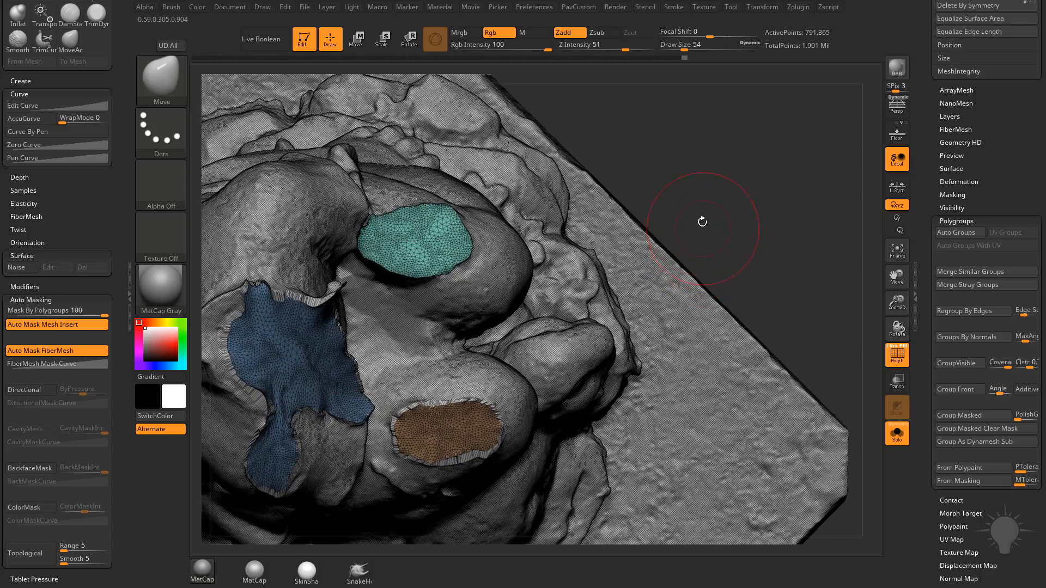
- Mask everything except the other knee's patch and shift that patch outward with the Transpose move tool
key("w")
left_click(406, 237, "ctrl")
mouse_move(809, 171)
left_mouse_down("alt")
mouse_move(821, 257)
mouse_move(809, 185)
left_mouse_up("alt")
left_click_drag(424, 325, 417, 322)
key("q")
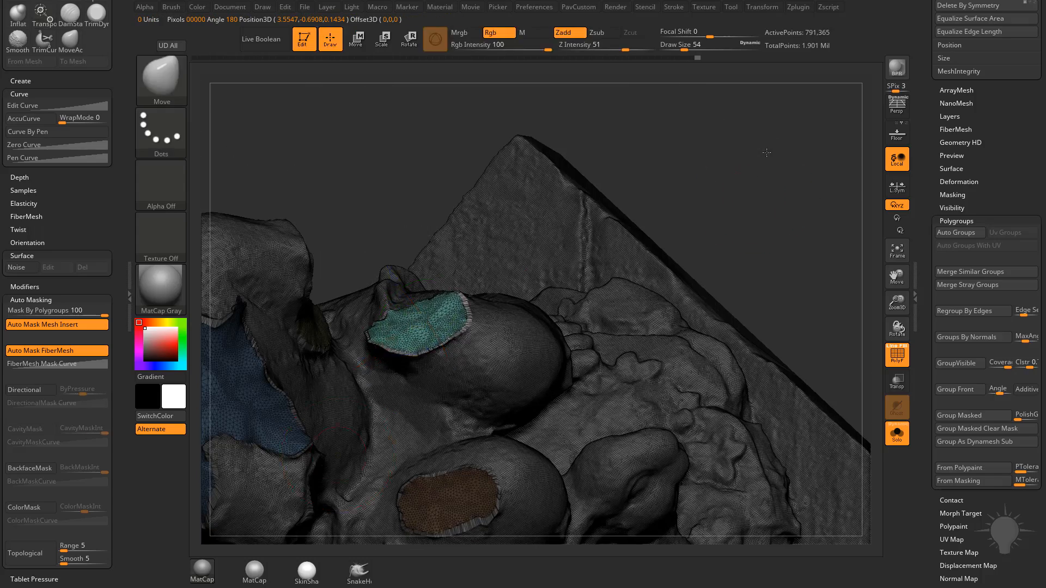
mouse_move(766, 152)
left_mouse_down()
mouse_move(738, 137)
mouse_move(757, 203)
mouse_move(697, 227)
left_mouse_up()
left_click_drag(693, 225, 703, 180, "alt")
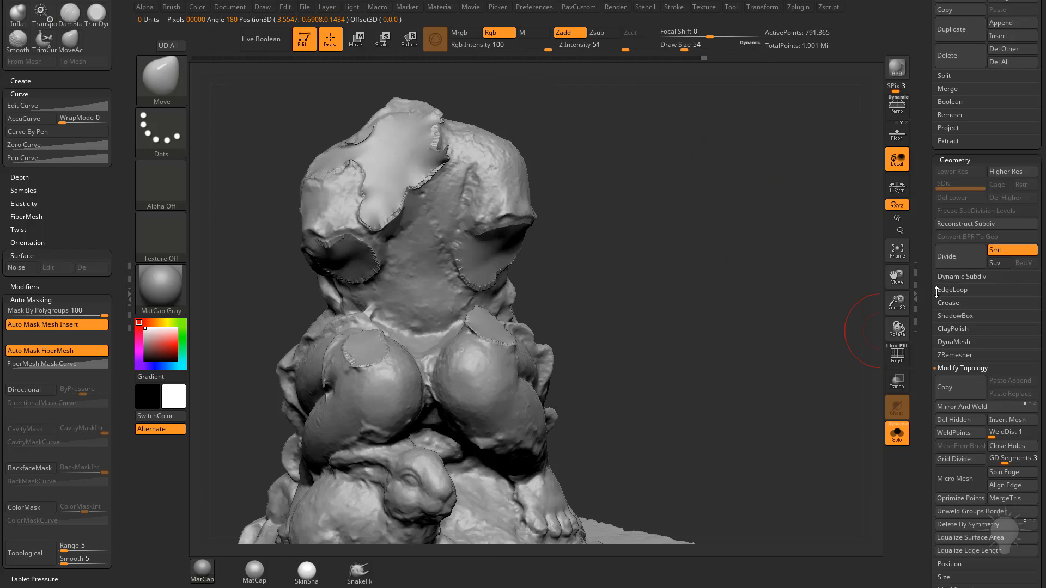
- Remesh the body with DynaMesh at resolution 664
left_click_drag(938, 236, 937, 133)
left_click(955, 264, "shift")
left_click(955, 240)
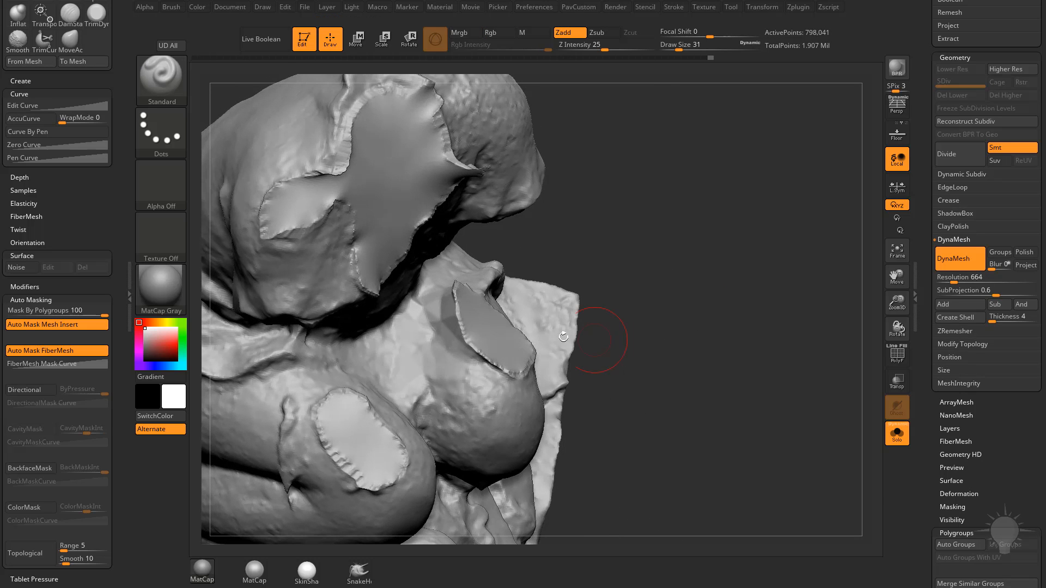
- Trim and smooth the jagged border of the knee patch with the TrimDynamic brush at draw size 31
key("b")
key("t")
key("d")
left_click_drag(645, 221, 599, 248)
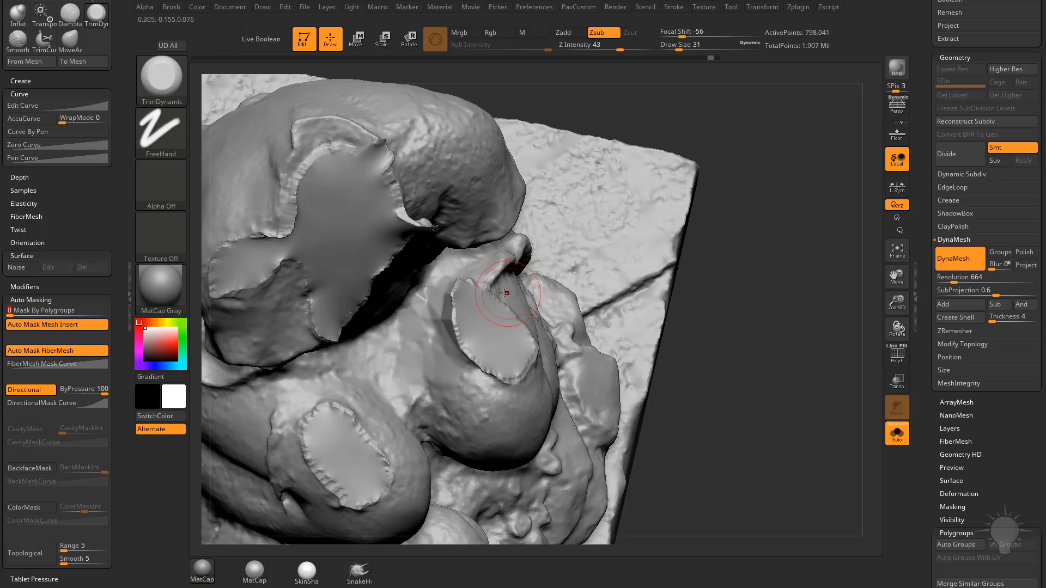
left_click(457, 293, "shift")
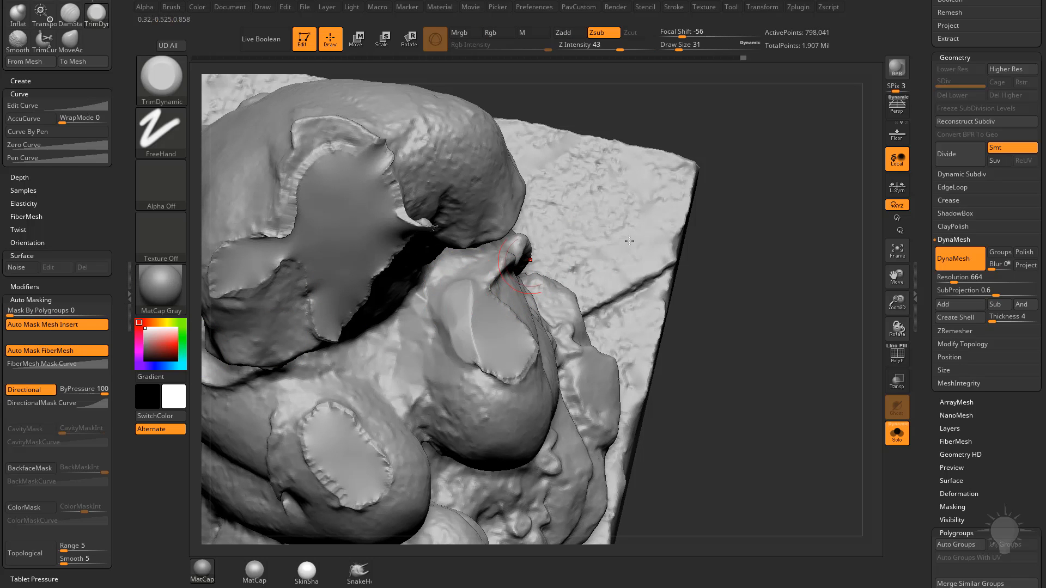
- Try to hide the flat base slab around the rocks with SelectLasso selections
left_click_drag(724, 168, 707, 245)
key("f")
left_click_drag(672, 164, 669, 317)
mouse_move(430, 390)
left_mouse_down()
mouse_move(626, 305)
mouse_move(698, 317)
mouse_move(654, 251)
left_mouse_up()
left_click(169, 85, "ctrl+shift")
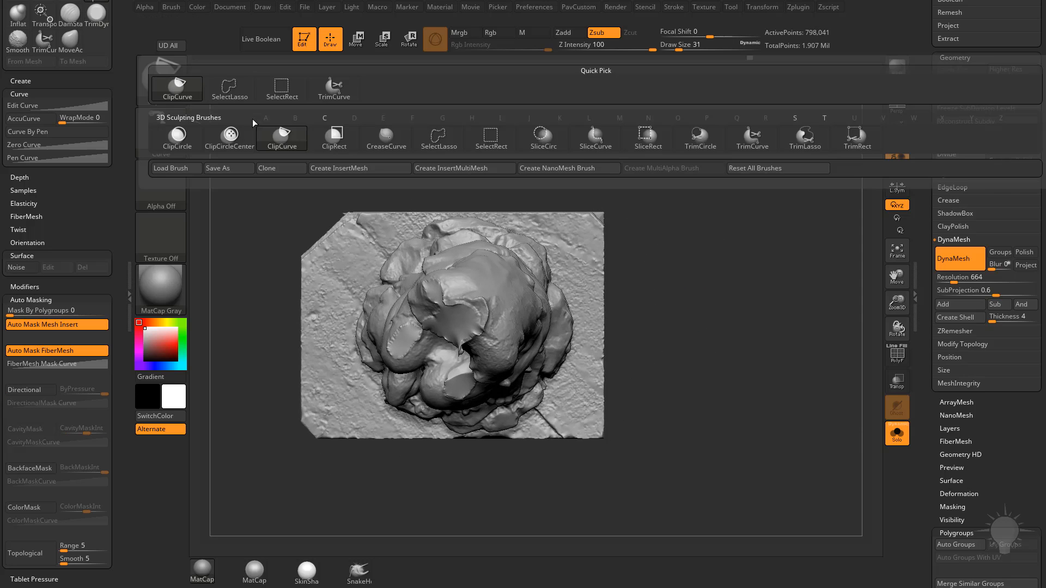
left_click(393, 136, "ctrl+shift")
mouse_move(536, 203)
left_mouse_down()
mouse_move(700, 229)
mouse_move(540, 216)
left_mouse_up()
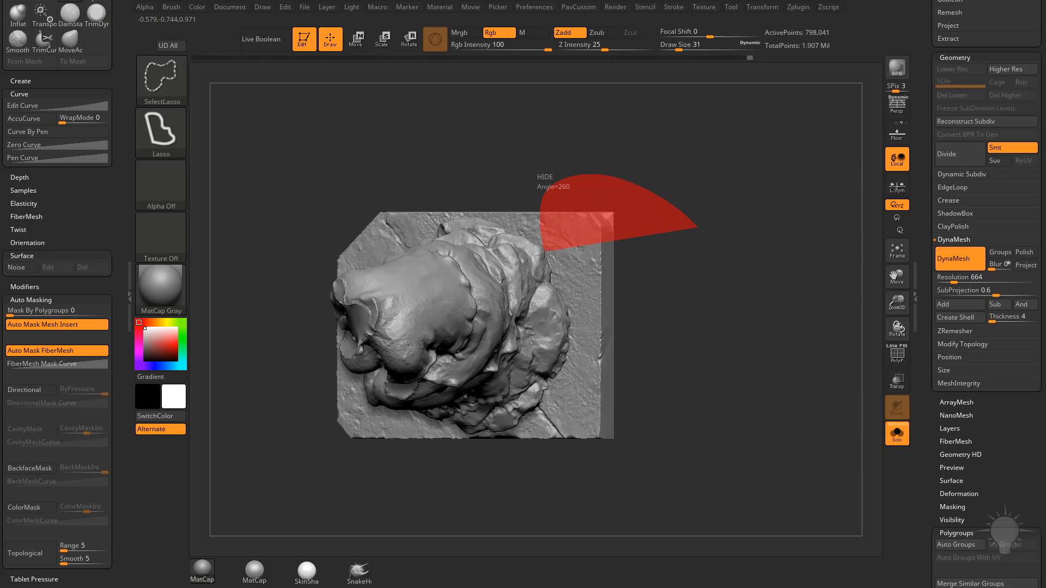
left_click_drag(569, 311, 634, 404, "ctrl+alt+shift")
mouse_move(731, 342)
left_mouse_down()
mouse_move(658, 436)
mouse_move(573, 323)
left_mouse_up()
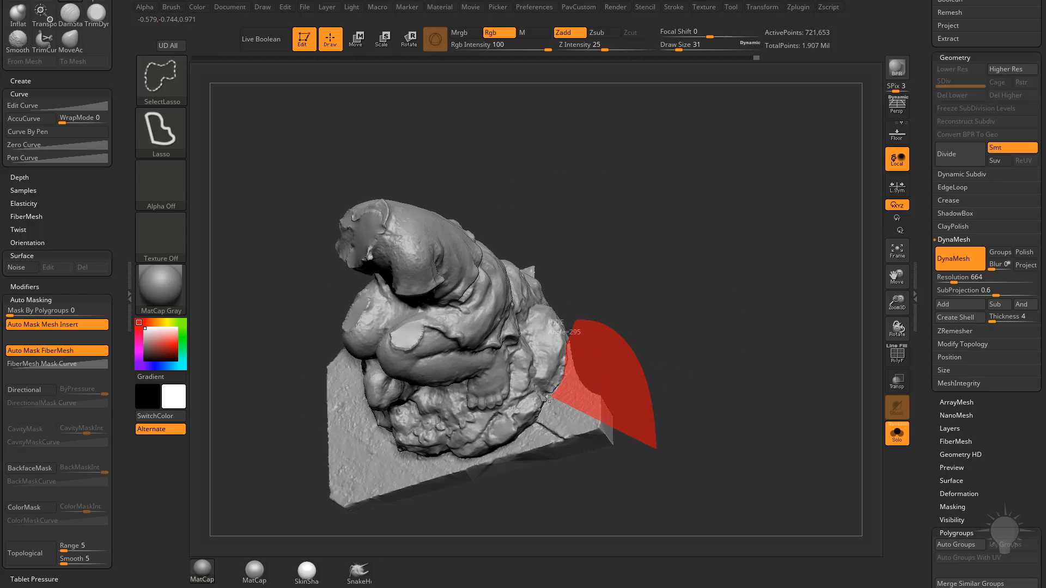
left_click_drag(536, 431, 550, 483, "ctrl+alt+shift")
left_click_drag(727, 354, 661, 409)
left_click_drag(567, 448, 593, 345, "ctrl+alt+shift")
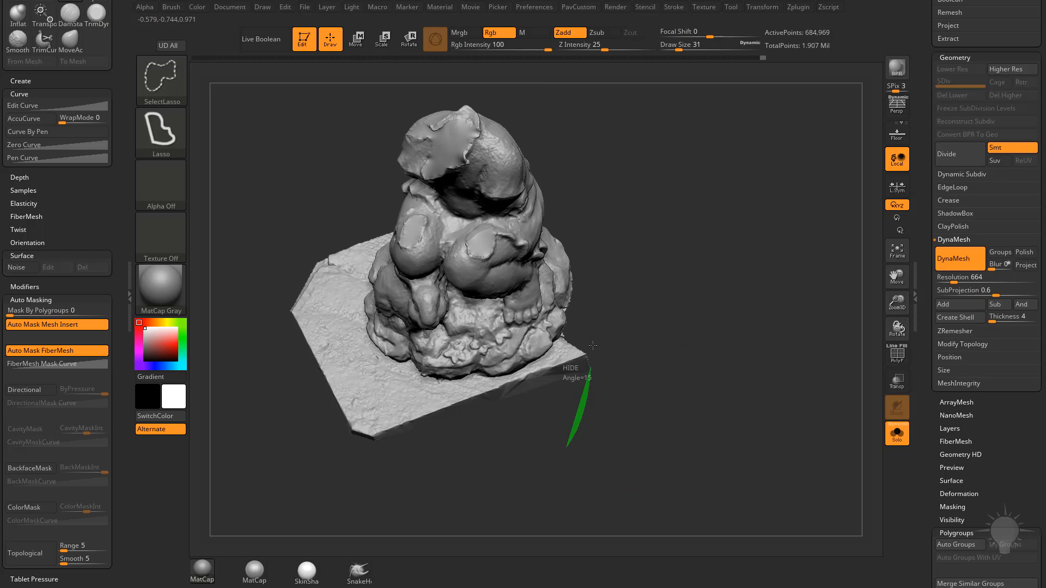
left_click_drag(520, 396, 507, 408, "ctrl+alt+shift")
left_click_drag(649, 358, 632, 355)
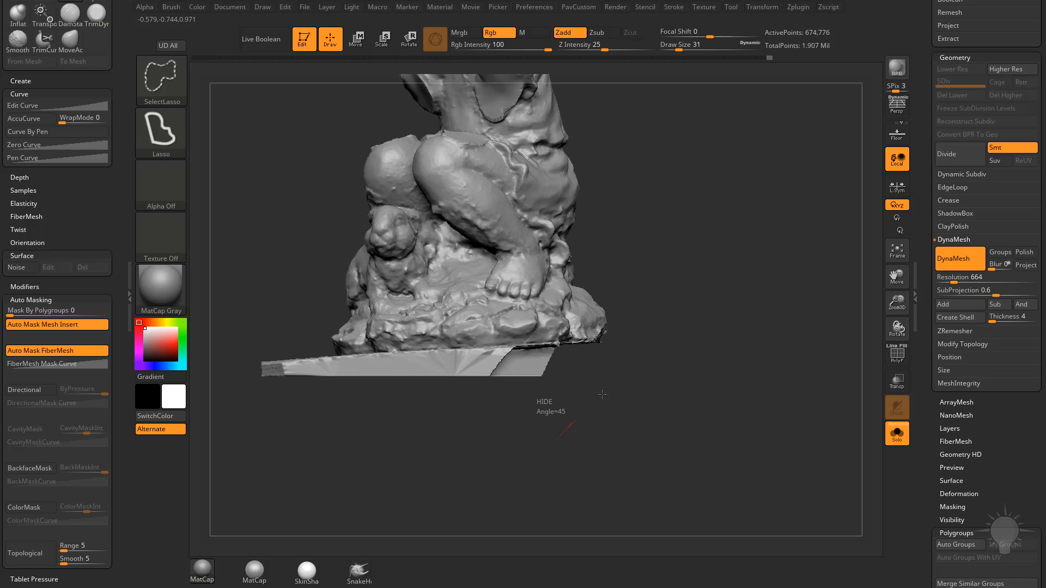
left_click_drag(602, 395, 631, 378, "ctrl+alt+shift")
left_click(718, 330, "ctrl+shift")
mouse_move(751, 304)
left_mouse_down("shift")
mouse_move(765, 305)
mouse_move(697, 302)
mouse_move(683, 292)
mouse_move(696, 325)
left_mouse_up("shift")
- Try to separate the base slab from the rocks with rectangular SelectRect visibility selections across the foot of the sculpture
left_click(163, 78, "ctrl+shift")
left_click(281, 92, "ctrl+shift")
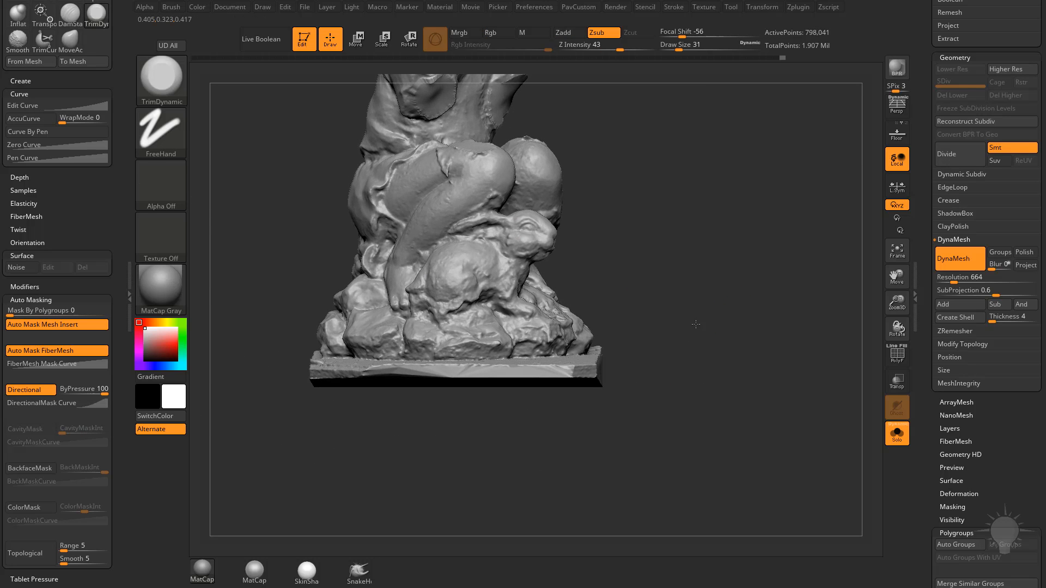
left_click_drag(748, 498, 276, 341, "ctrl+shift")
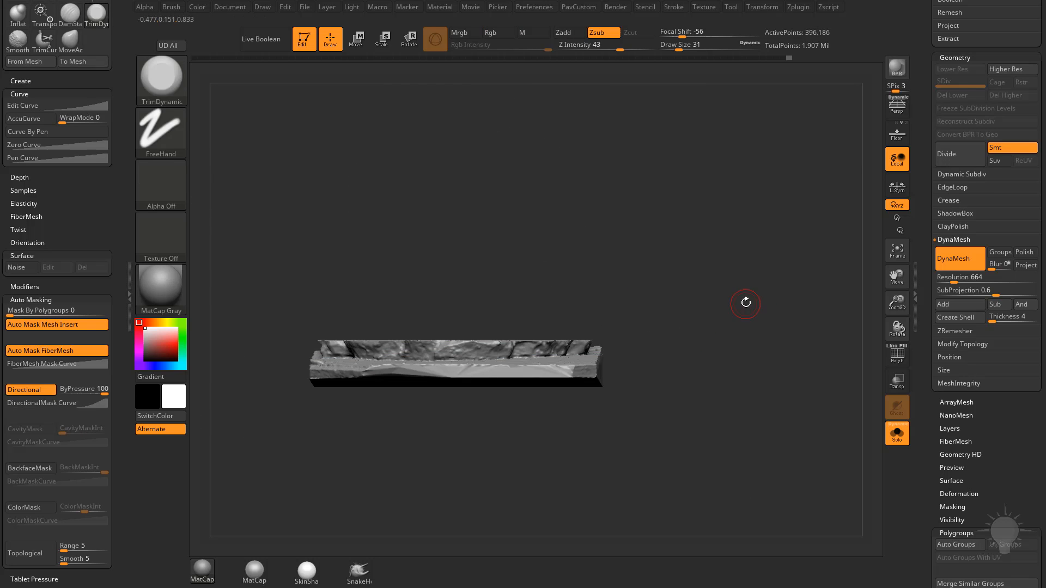
left_click(746, 303, "ctrl+shift")
left_click_drag(698, 489, 299, 341, "ctrl+shift")
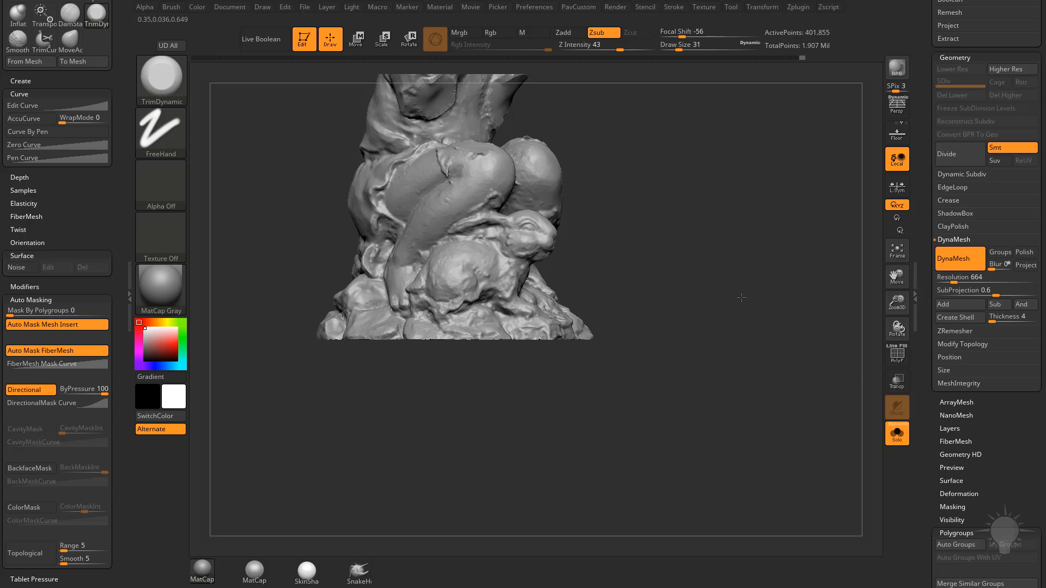
mouse_move(742, 298)
left_mouse_down()
mouse_move(747, 357)
mouse_move(739, 334)
mouse_move(759, 359)
mouse_move(613, 253)
mouse_move(583, 289)
left_mouse_up()
left_click(730, 326, "ctrl+shift")
- Hide the base slab along the front and side of the rocks with the SelectLasso brush
left_click(164, 87, "ctrl+shift")
left_click(437, 137, "ctrl+shift")
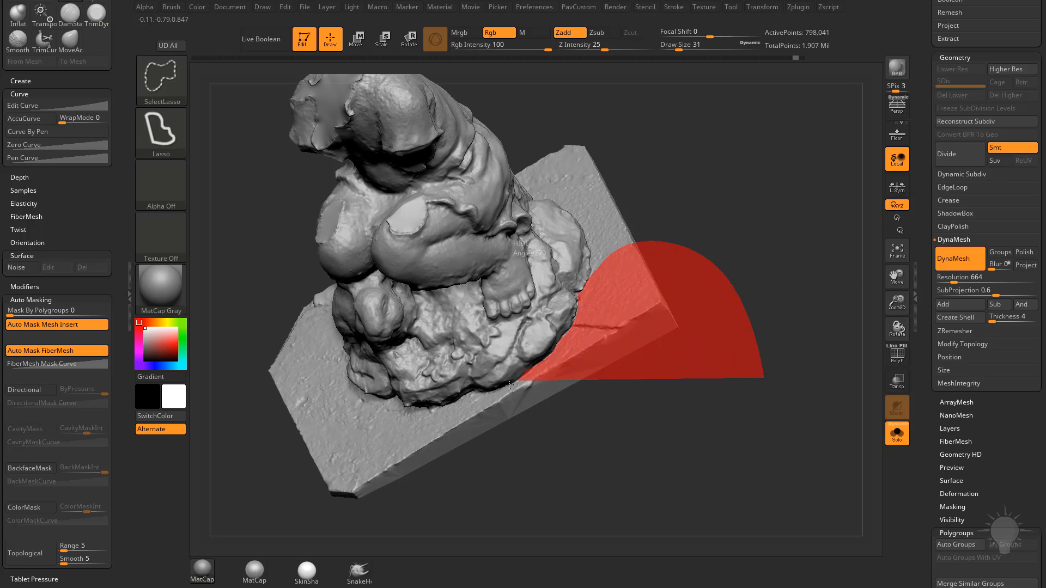
left_click_drag(509, 386, 463, 457, "ctrl+alt+shift")
mouse_move(734, 383)
left_mouse_down()
mouse_move(705, 387)
mouse_move(746, 384)
left_mouse_up()
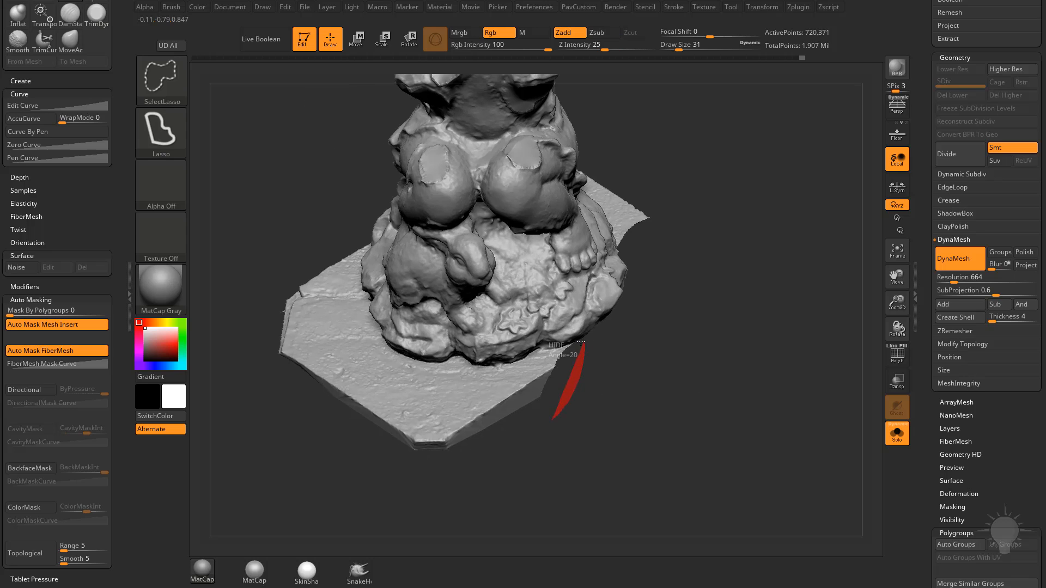
left_click_drag(424, 374, 385, 550, "ctrl+alt+shift")
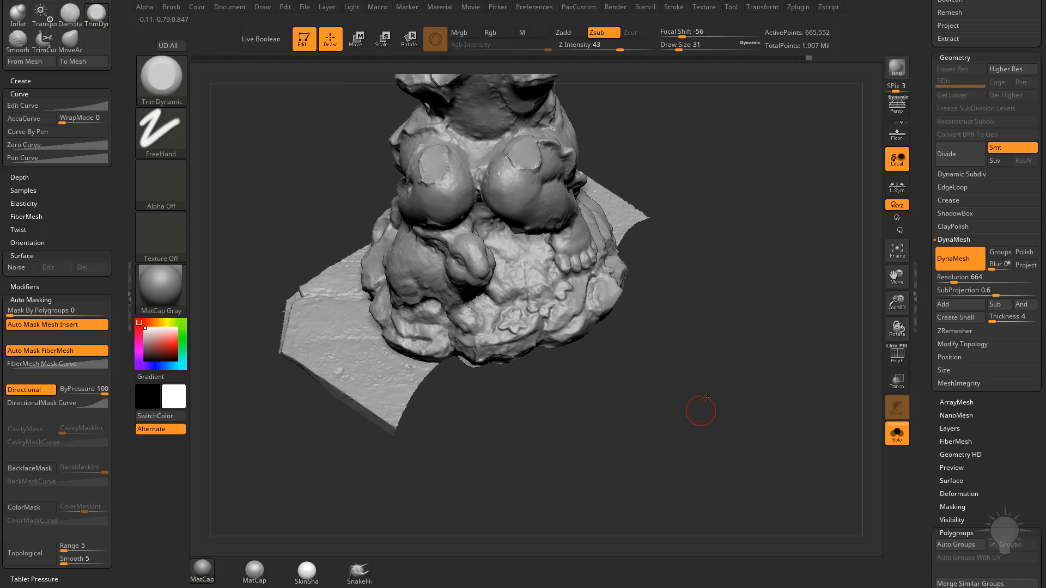
left_click_drag(703, 413, 725, 406)
left_click_drag(565, 446, 515, 384, "ctrl+alt+shift")
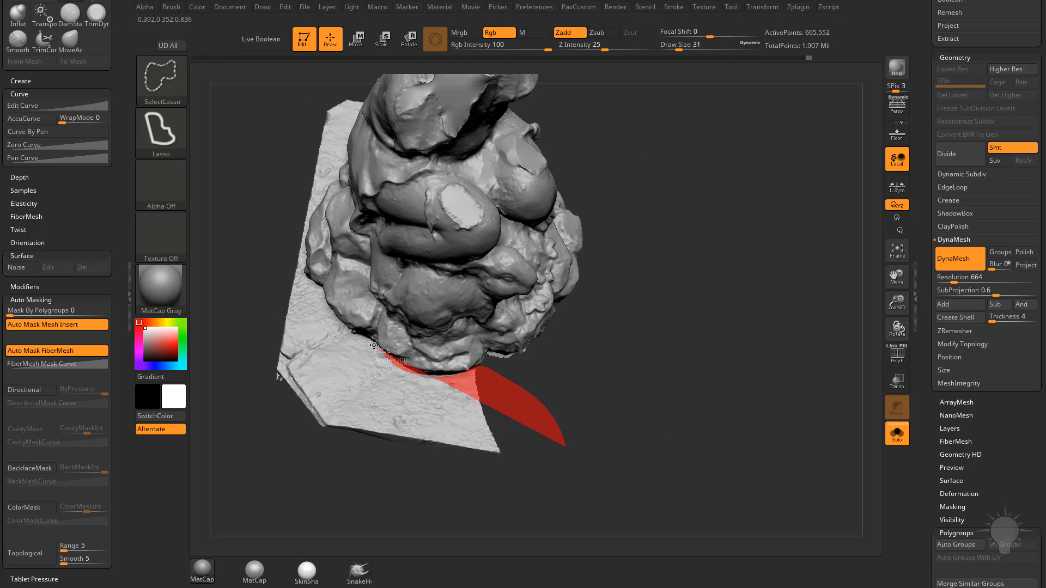
mouse_move(374, 345)
left_mouse_down("ctrl+alt+shift")
mouse_move(213, 376)
mouse_move(400, 548)
left_mouse_up("ctrl+alt+shift")
left_click_drag(724, 325, 654, 376)
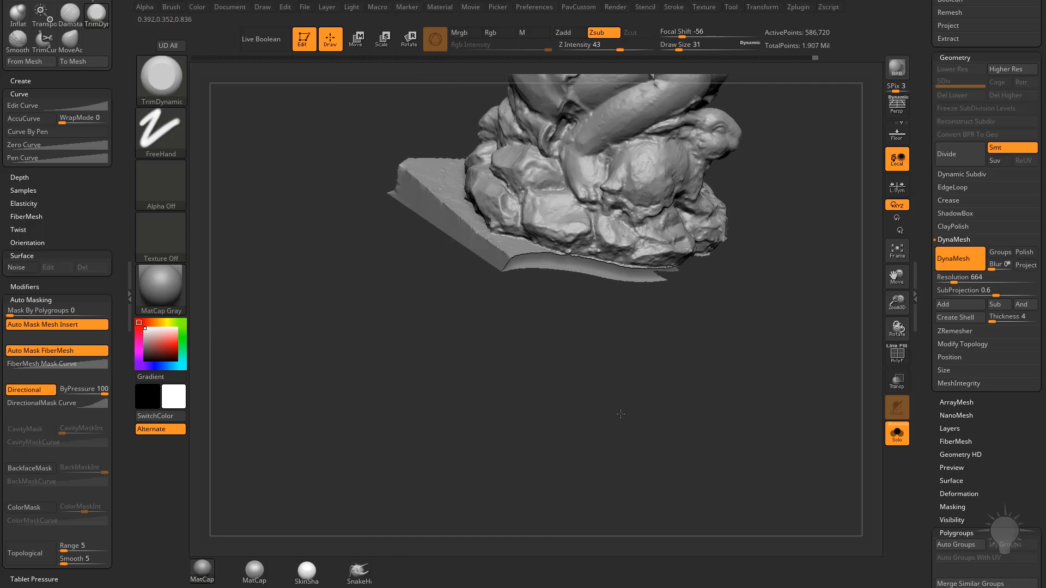
- Hide the remaining slab along the back and underside of the rocks with lasso selections
left_click_drag(620, 414, 592, 489)
mouse_move(541, 385)
left_mouse_down("ctrl+alt+shift")
mouse_move(430, 383)
mouse_move(428, 517)
left_mouse_up("ctrl+alt+shift")
left_click_drag(390, 371, 394, 430, "alt")
mouse_move(447, 483)
left_mouse_down("ctrl+alt+shift")
mouse_move(538, 448)
mouse_move(488, 358)
left_mouse_up("ctrl+alt+shift")
left_click_drag(476, 310, 460, 256, "ctrl+alt+shift")
mouse_move(451, 173)
left_mouse_down()
mouse_move(493, 245)
mouse_move(495, 362)
mouse_move(257, 388)
left_mouse_up()
mouse_move(564, 500)
left_mouse_down("ctrl+alt+shift")
mouse_move(707, 349)
mouse_move(643, 339)
left_mouse_up("ctrl+alt+shift")
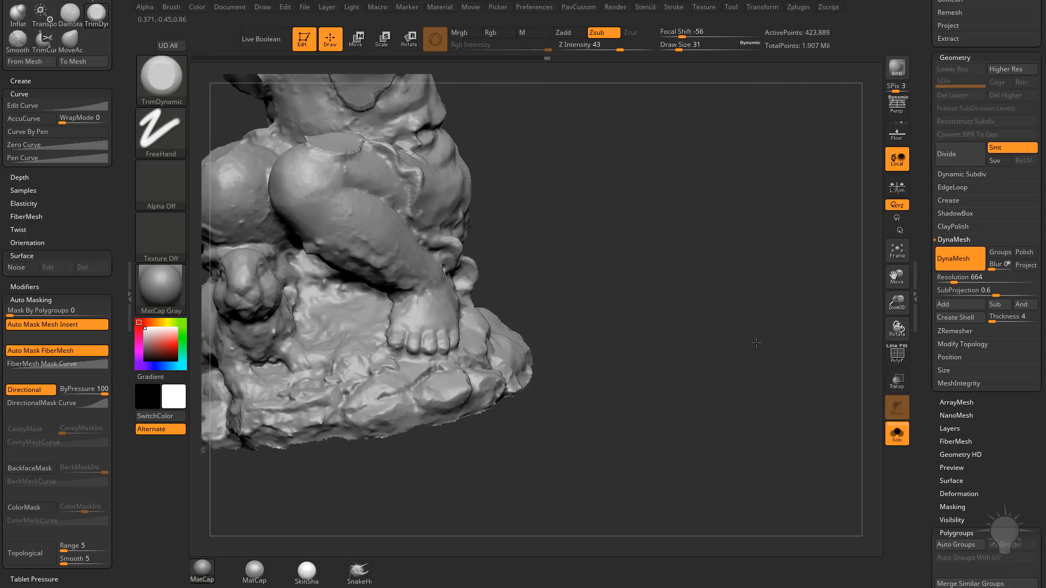
- Invert the visibility to show only the slab and hide the rock fragments left along its upper surface with the lasso
mouse_move(762, 326)
left_mouse_down()
mouse_move(766, 386)
mouse_move(737, 329)
mouse_move(786, 268)
mouse_move(817, 281)
mouse_move(782, 304)
mouse_move(776, 268)
mouse_move(743, 254)
mouse_move(738, 266)
mouse_move(674, 270)
left_mouse_up()
mouse_move(744, 245)
left_mouse_down("alt")
mouse_move(367, 271)
mouse_move(373, 294)
left_mouse_up("alt")
left_click_drag(481, 339, 390, 348, "ctrl+alt+shift")
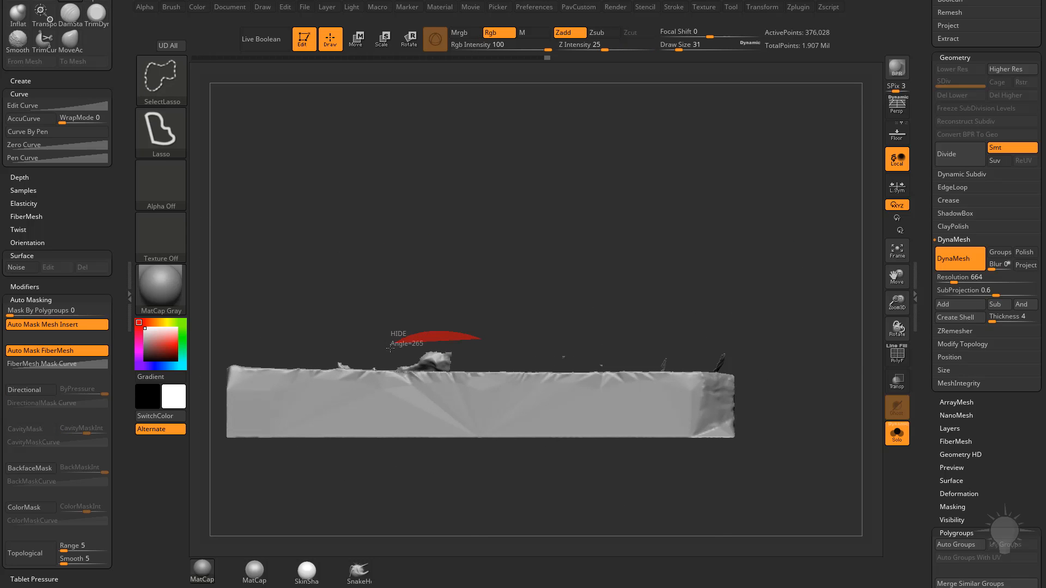
left_click_drag(457, 373, 458, 372, "ctrl+alt+shift")
mouse_move(638, 302)
left_mouse_down()
mouse_move(610, 272)
mouse_move(470, 325)
mouse_move(303, 322)
mouse_move(260, 382)
left_mouse_up()
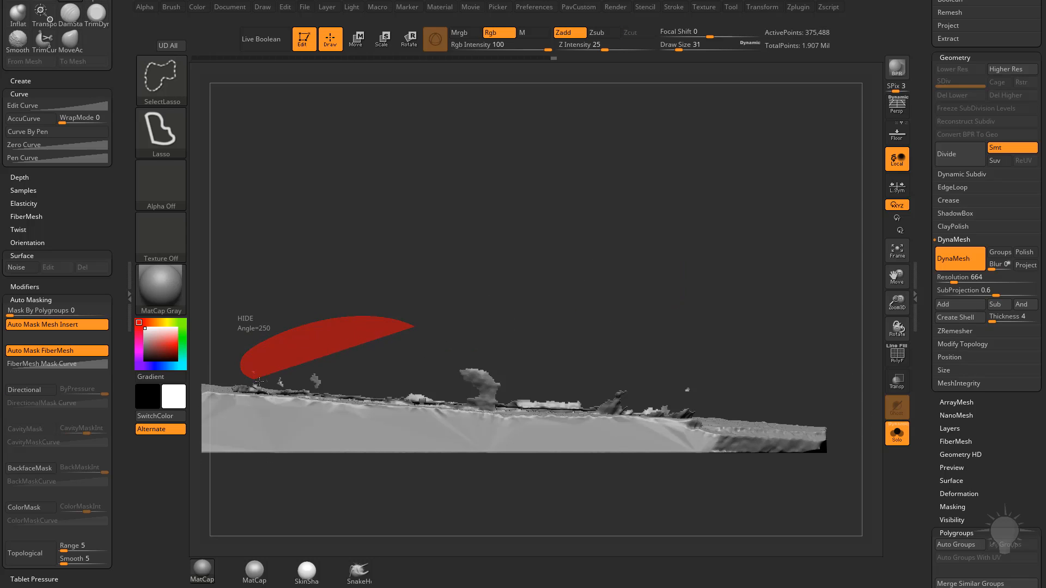
left_click_drag(344, 389, 347, 388, "ctrl+alt+shift")
left_click_drag(543, 347, 453, 367, "ctrl+alt+shift")
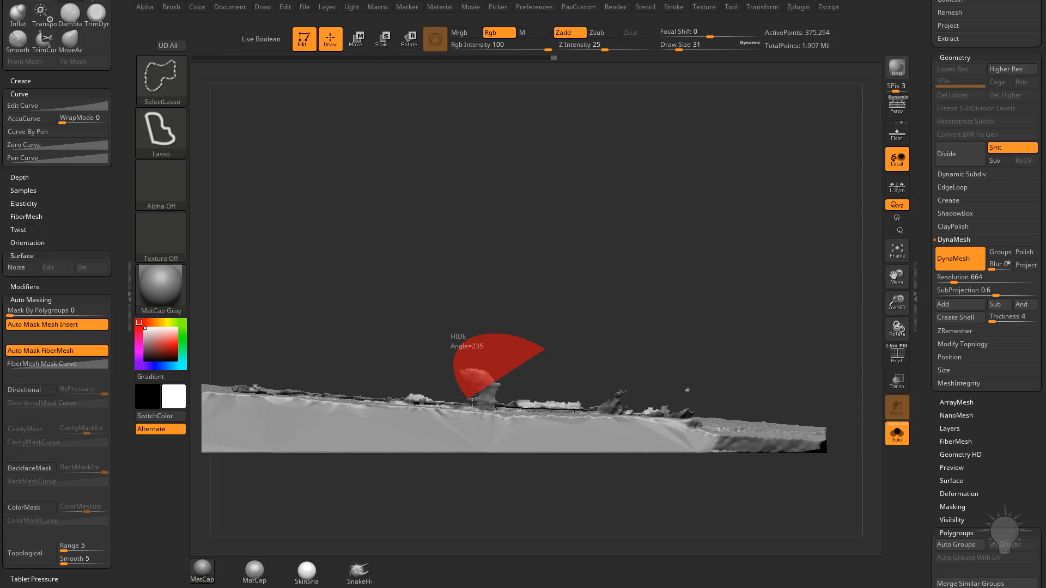
left_click_drag(471, 402, 506, 398, "ctrl+alt+shift")
- Invert the visibility back to the body and delete the hidden slab geometry
mouse_move(588, 317)
left_mouse_down()
mouse_move(600, 306)
mouse_move(725, 313)
mouse_move(757, 363)
mouse_move(735, 357)
mouse_move(720, 388)
mouse_move(687, 283)
mouse_move(703, 304)
mouse_move(589, 419)
left_mouse_up()
mouse_move(710, 325)
left_mouse_down()
mouse_move(665, 389)
mouse_move(710, 332)
left_mouse_up()
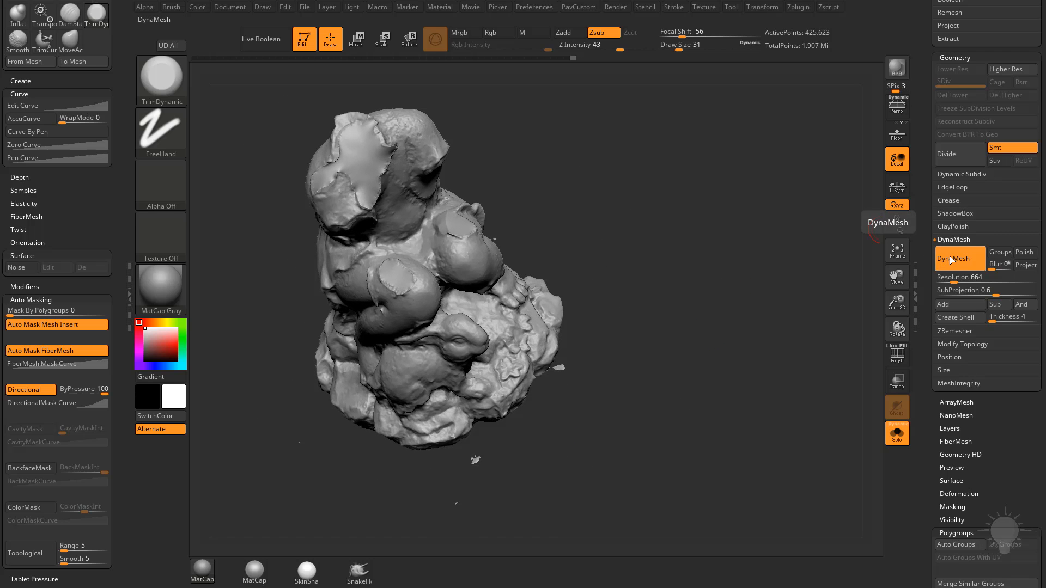
left_click(962, 344)
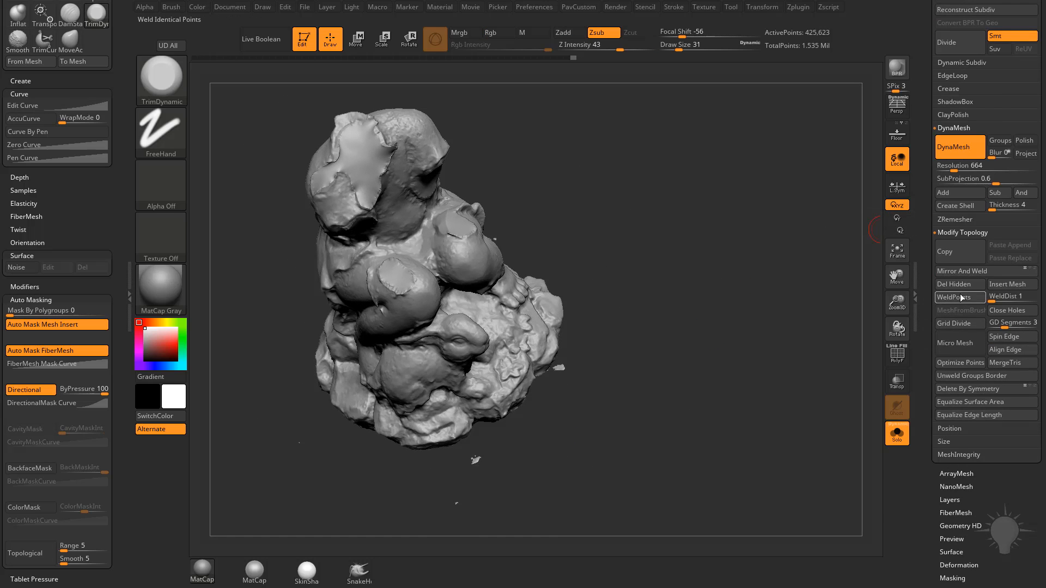
mouse_move(721, 252)
left_mouse_down()
mouse_move(605, 178)
mouse_move(623, 257)
left_mouse_up()
- Isolate the main body from the loose floating fragments around its base and delete the hidden fragments
key("ctrl+shift")
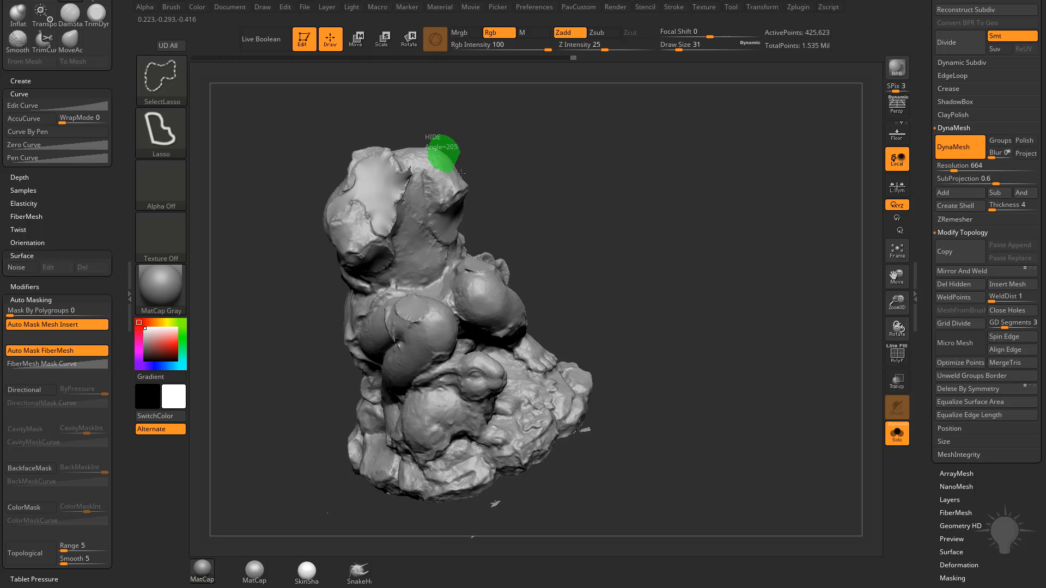
left_click_drag(460, 173, 459, 171, "ctrl+shift")
left_click(733, 212, "ctrl+shift")
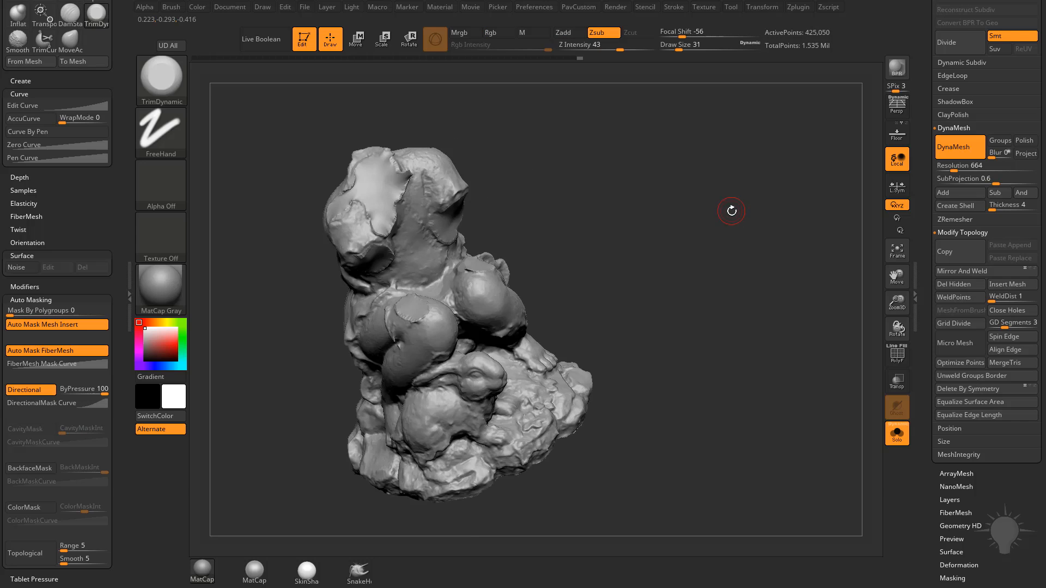
left_click_drag(731, 205, 717, 183)
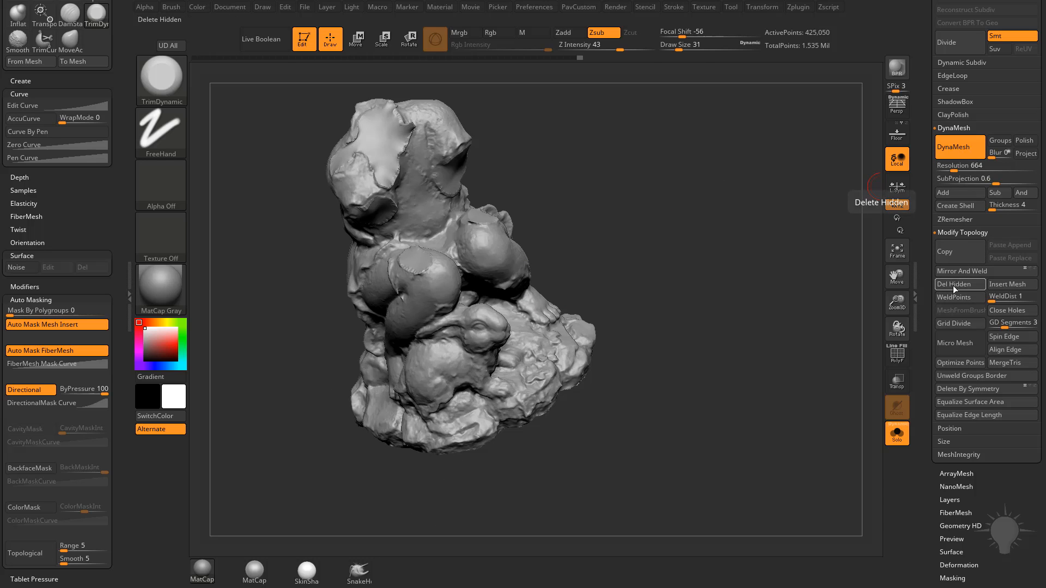
mouse_move(693, 358)
left_mouse_down()
mouse_move(690, 301)
mouse_move(698, 354)
mouse_move(740, 347)
mouse_move(719, 292)
left_mouse_up()
- Remesh the body with DynaMesh at resolution 664 to close the open underside and inspect the new cap's polygroup
key("ctrl")
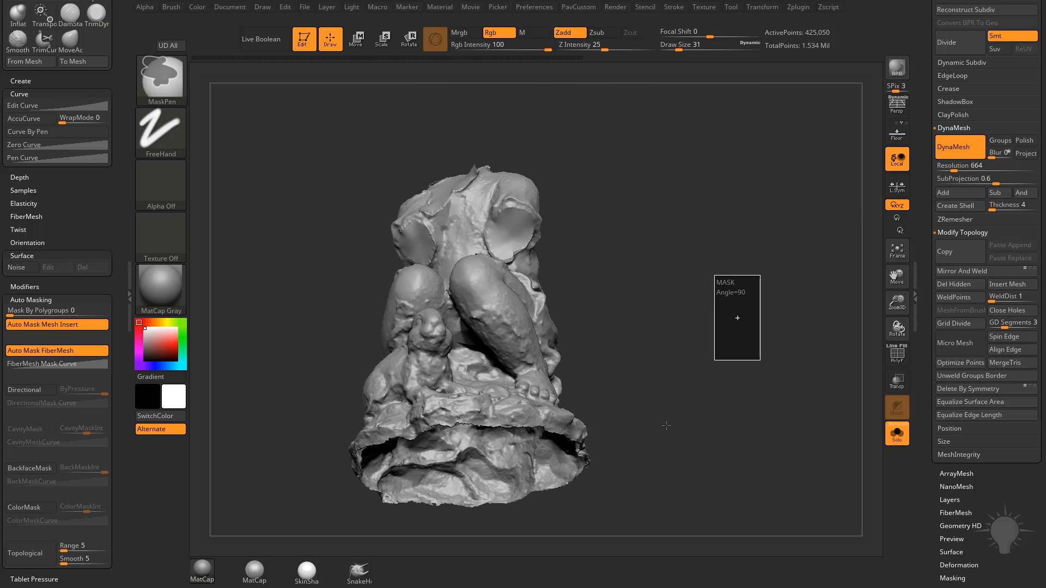
mouse_move(661, 387)
left_mouse_down()
mouse_move(678, 292)
mouse_move(723, 343)
left_mouse_up()
left_click(895, 357)
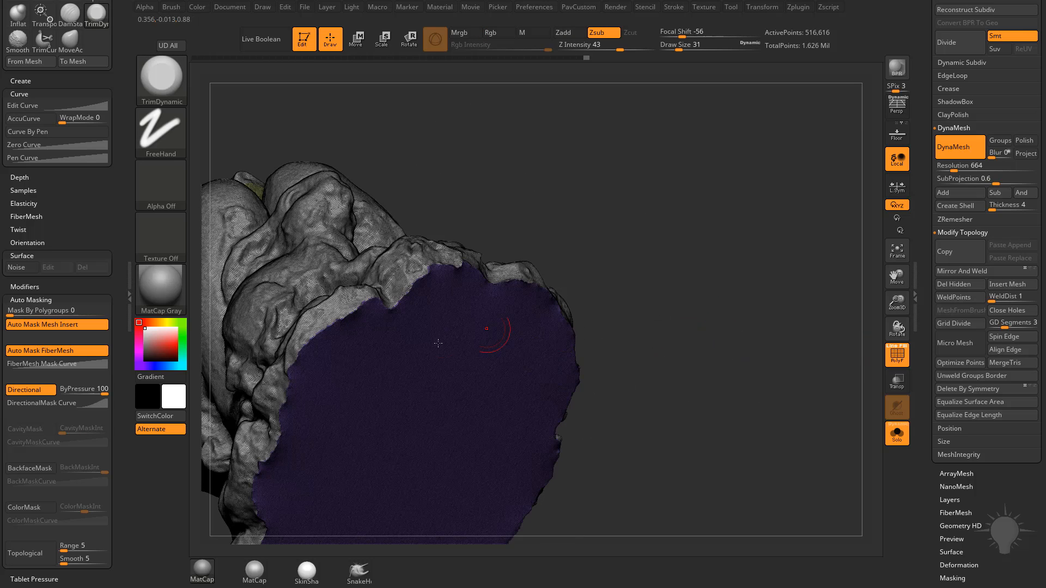
left_click(887, 364)
mouse_move(782, 327)
left_mouse_down()
mouse_move(745, 339)
mouse_move(725, 254)
mouse_move(760, 339)
mouse_move(782, 305)
mouse_move(768, 280)
mouse_move(811, 316)
mouse_move(775, 293)
mouse_move(644, 306)
left_mouse_up()
- Show all parts together to examine the neckline behind the arms, and isolate the body again
left_click(898, 423)
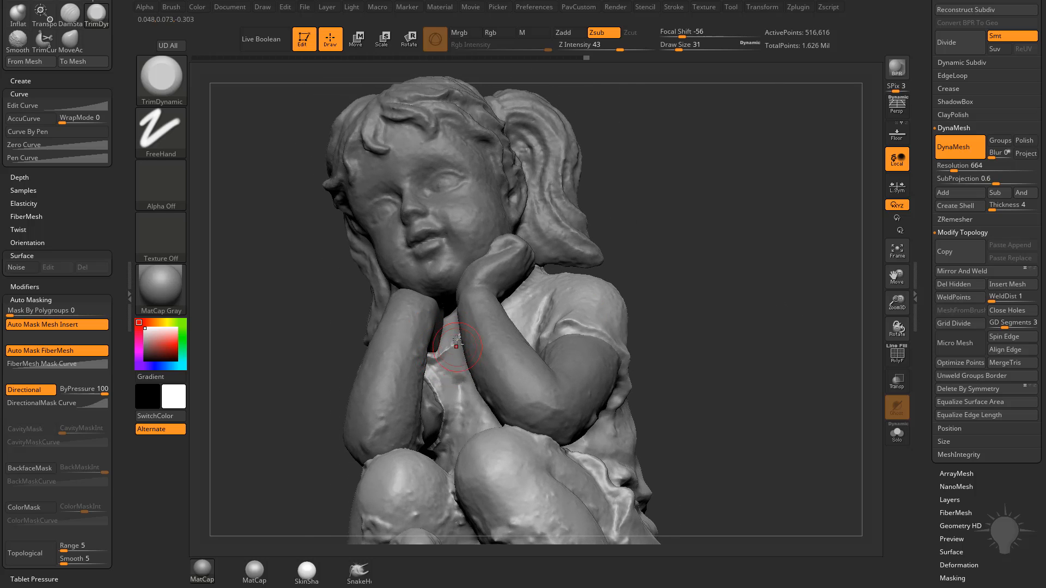
key("b")
key("d")
key("s")
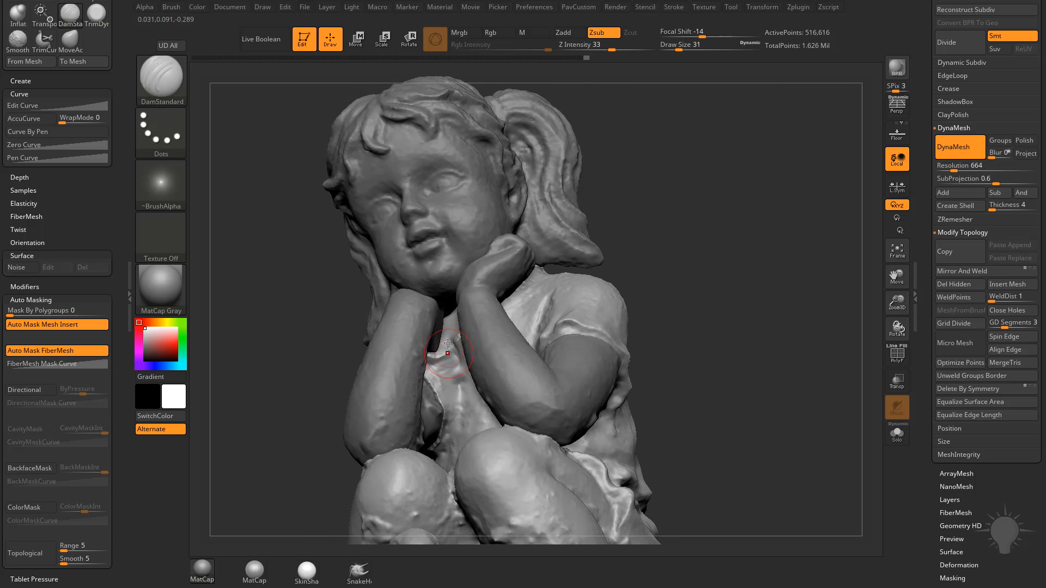
mouse_move(703, 322)
left_mouse_down()
mouse_move(742, 325)
mouse_move(701, 315)
left_mouse_up()
left_click(897, 434)
left_click_drag(750, 340, 780, 342)
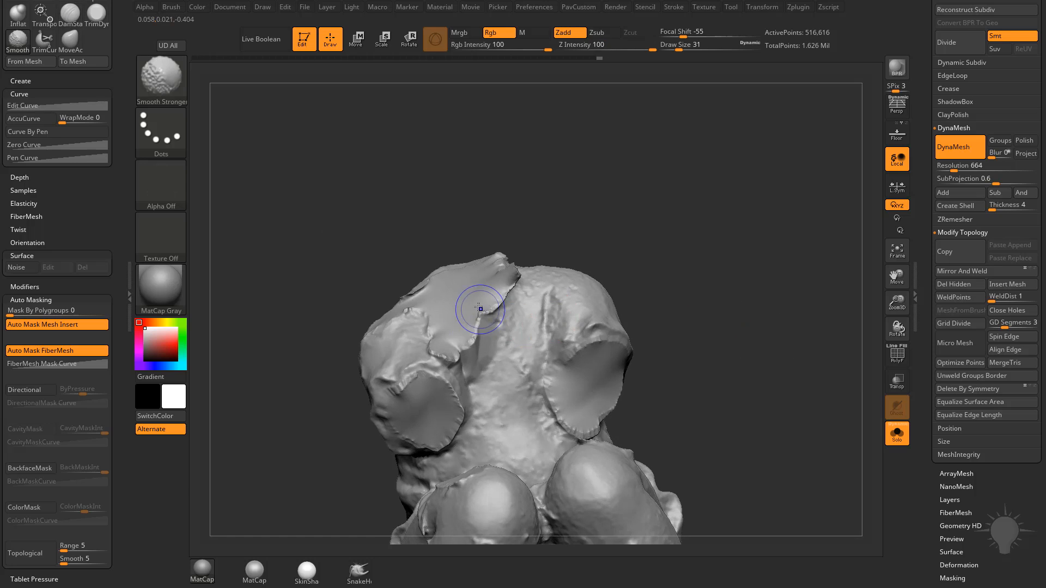
- Trim and smooth the jagged border of the neck patch with the TrimDynamic brush, and remesh the body
key("b")
key("t")
key("d")
left_click_drag(579, 231, 563, 238)
left_click_drag(480, 324, 467, 352)
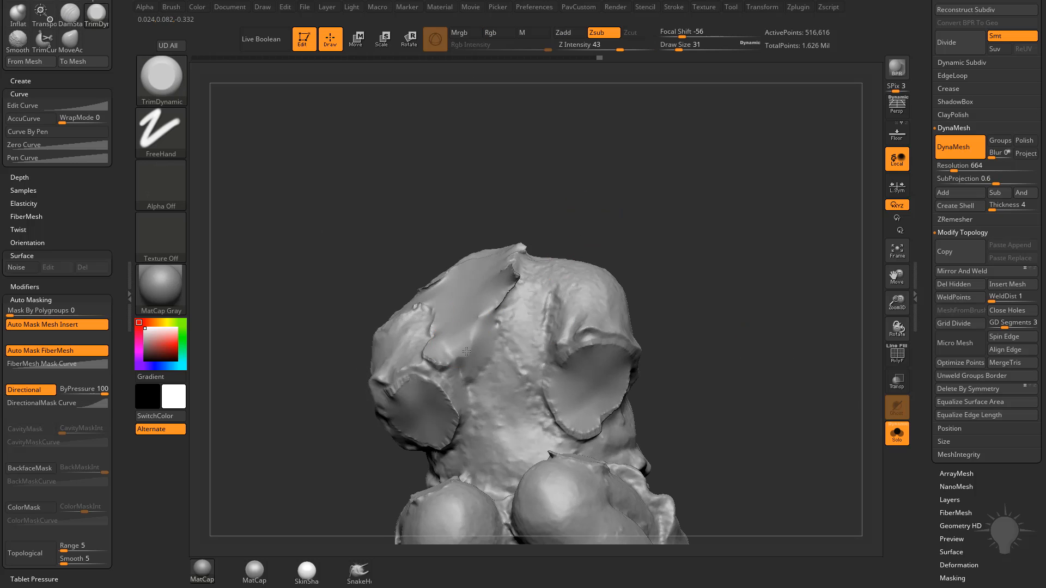
left_click_drag(567, 218, 544, 250)
left_click_drag(610, 218, 624, 258, "ctrl")
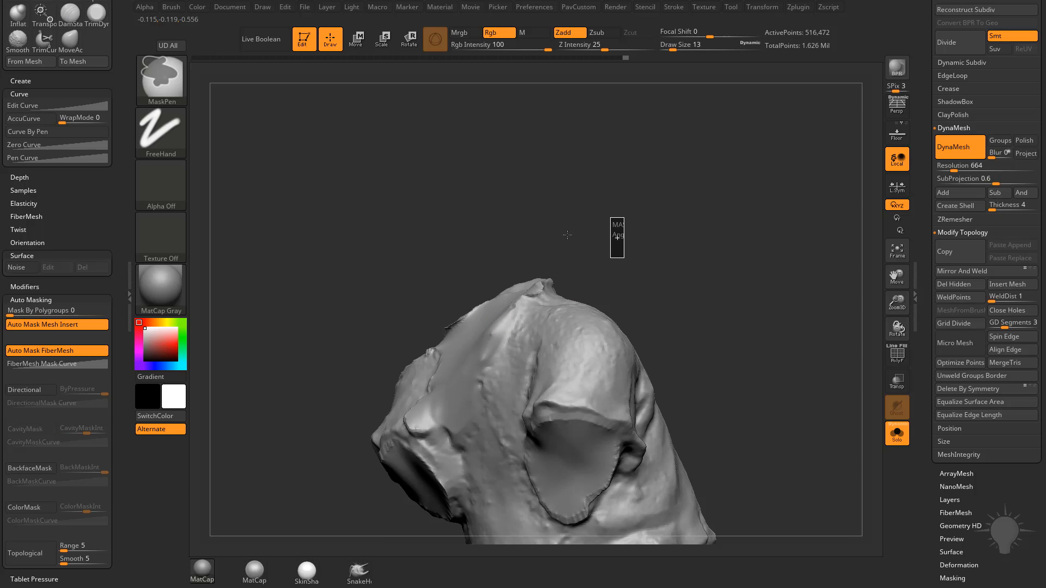
left_click_drag(536, 201, 589, 231)
left_click_drag(406, 304, 398, 309, "shift")
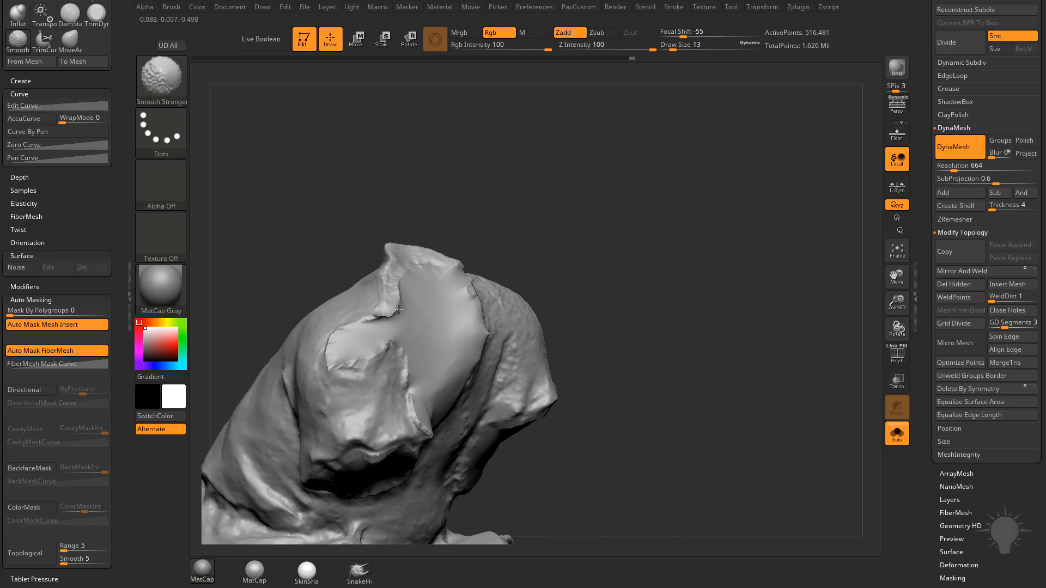
mouse_move(601, 232)
left_mouse_down()
mouse_move(614, 256)
mouse_move(609, 218)
left_mouse_up()
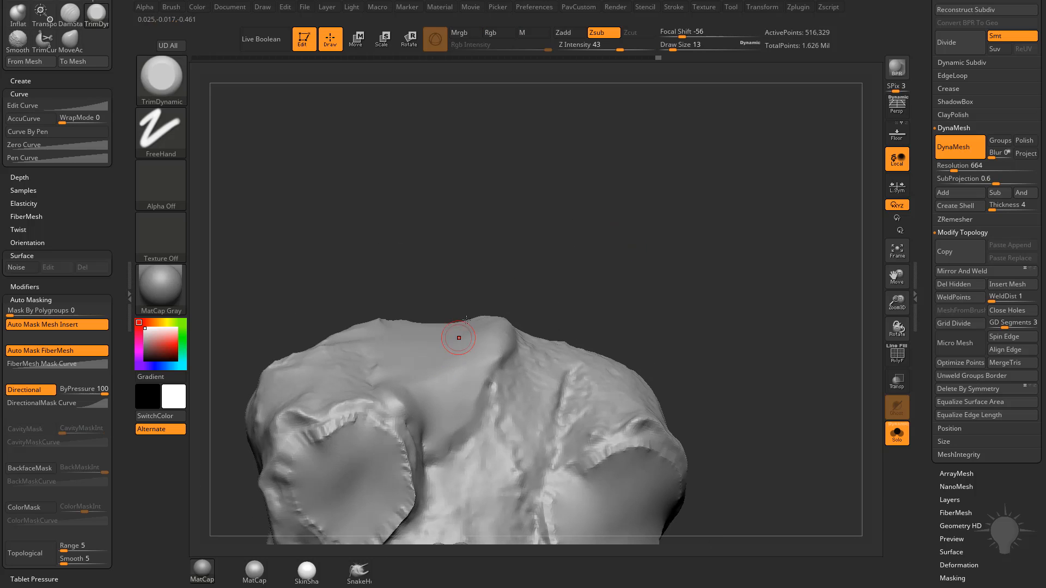
- Pull a thin spike out of the neck patch's edge with the MoveAccu brush at a small draw size
key("1")
left_click_drag(456, 344, 457, 313)
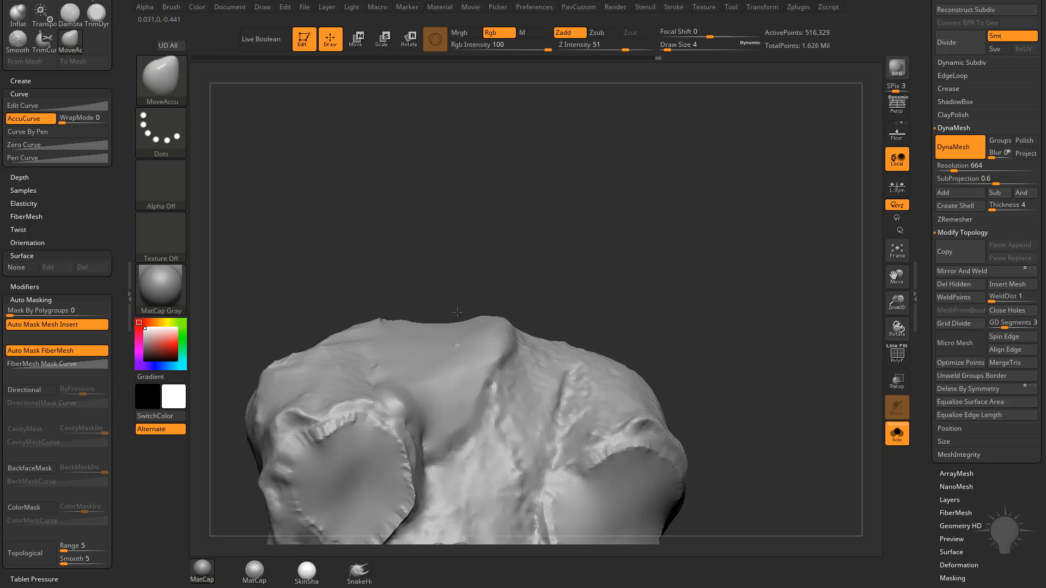
left_click_drag(521, 273, 531, 297)
key("s")
left_click_drag(530, 298, 537, 299)
left_click_drag(484, 339, 496, 309, "shift")
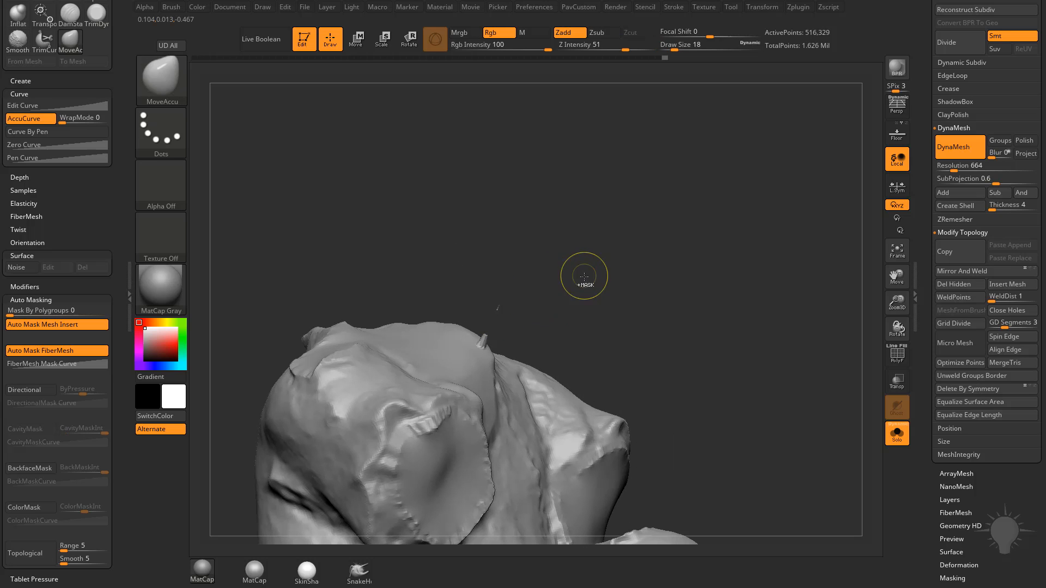
- Set the smooth brush's minimum connected points to 1
scroll(105, 135, "down", 5)
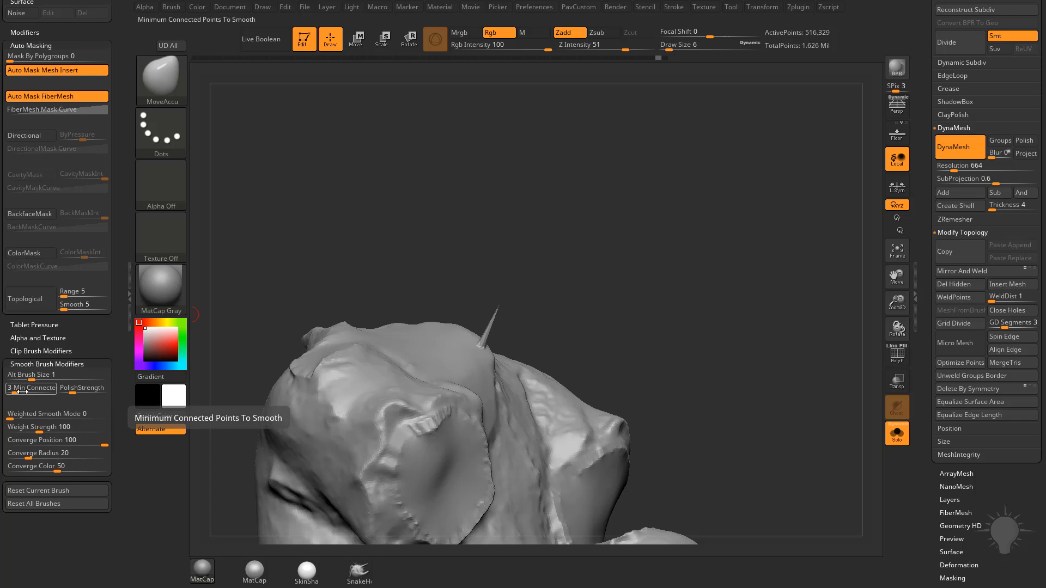
left_click_drag(10, 392, 7, 392)
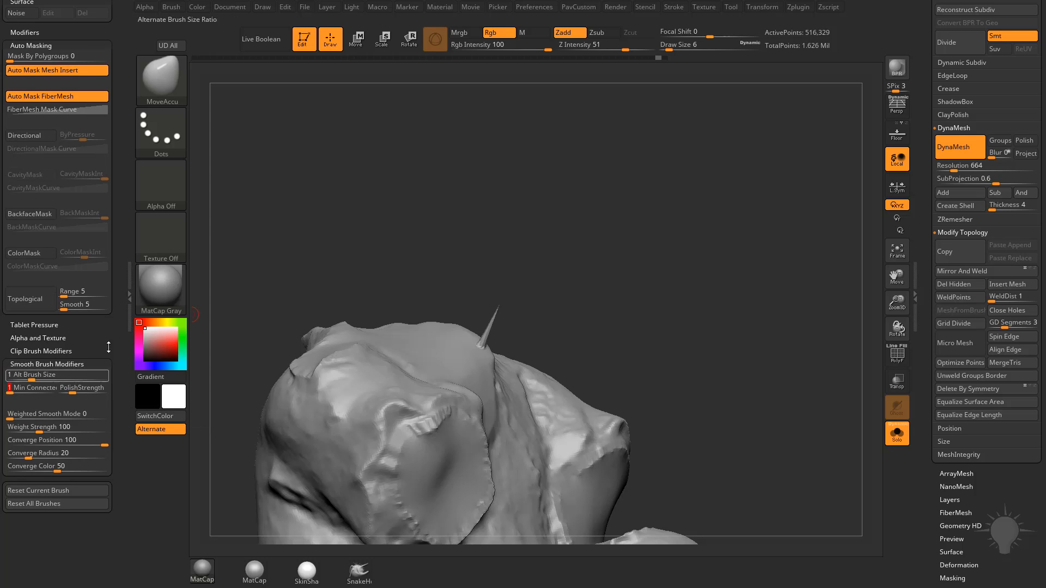
- Clear the thin spike from the body's neck patch and show all parts together around the empty neck area
left_click_drag(559, 278, 541, 306)
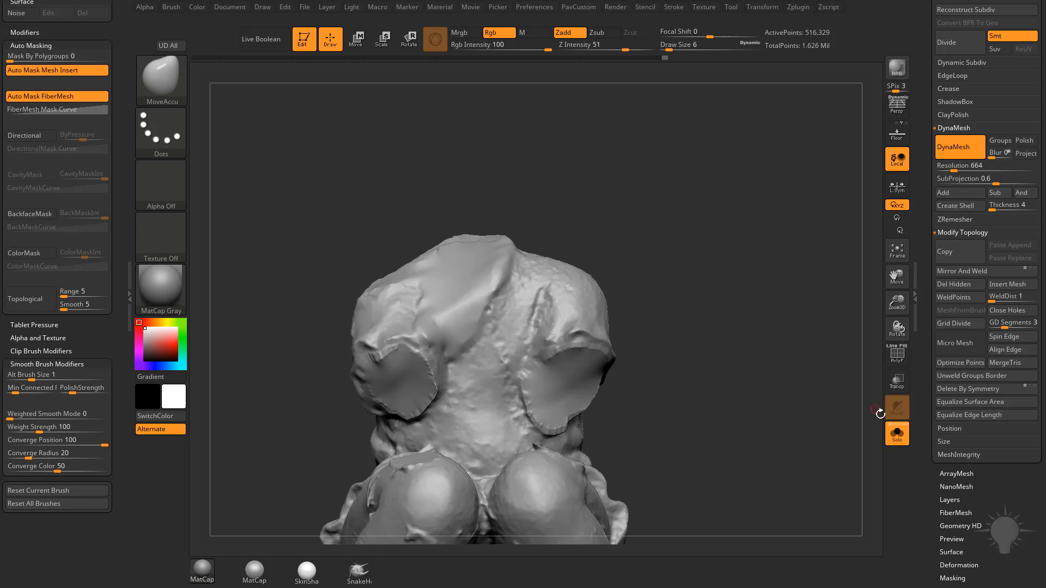
left_click(897, 433)
mouse_move(781, 325)
left_mouse_down()
mouse_move(785, 289)
mouse_move(729, 359)
mouse_move(747, 351)
mouse_move(763, 359)
mouse_move(754, 360)
left_mouse_up()
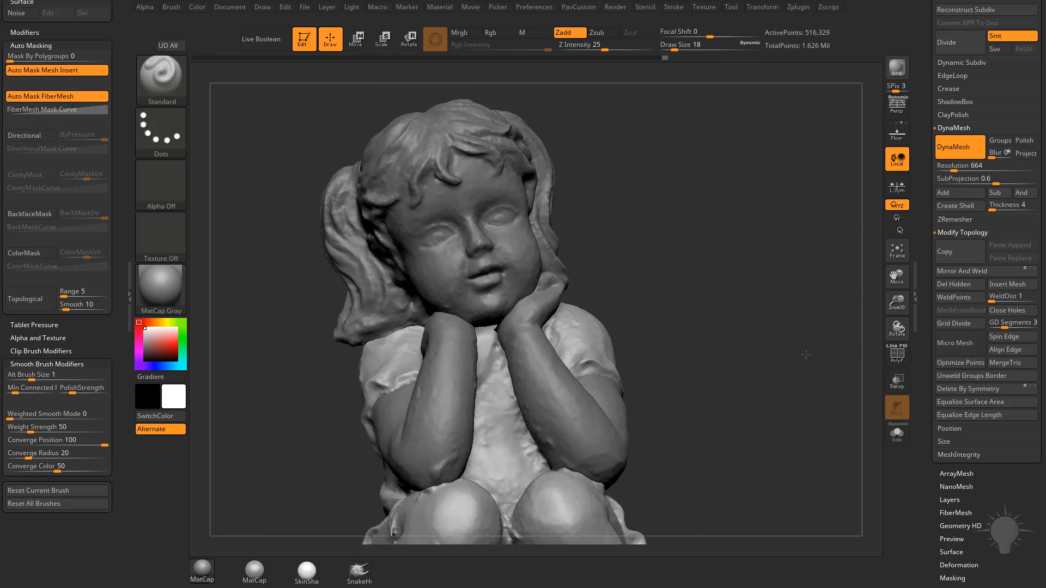
left_click_drag(805, 355, 782, 349)
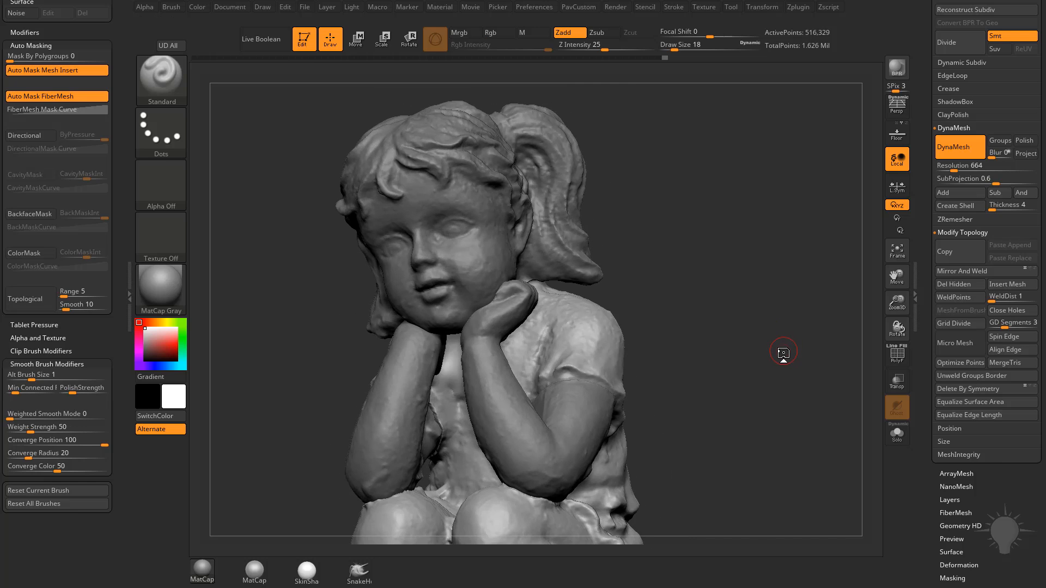
- Insert a cylinder from the IMM Primitives brush at the neck, using transparency to see behind the arms
key("m")
key("b")
key("i")
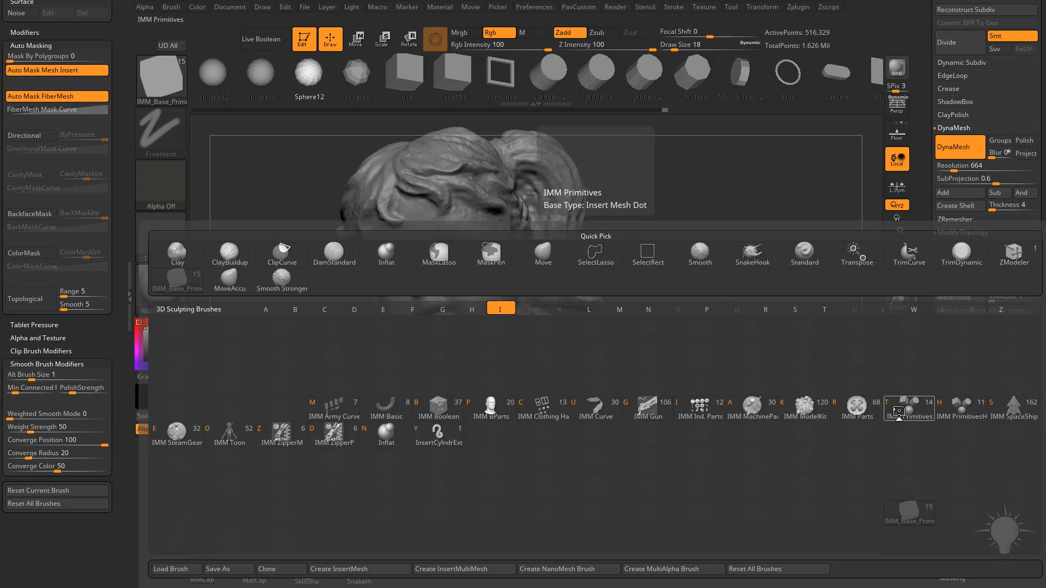
left_click(882, 412)
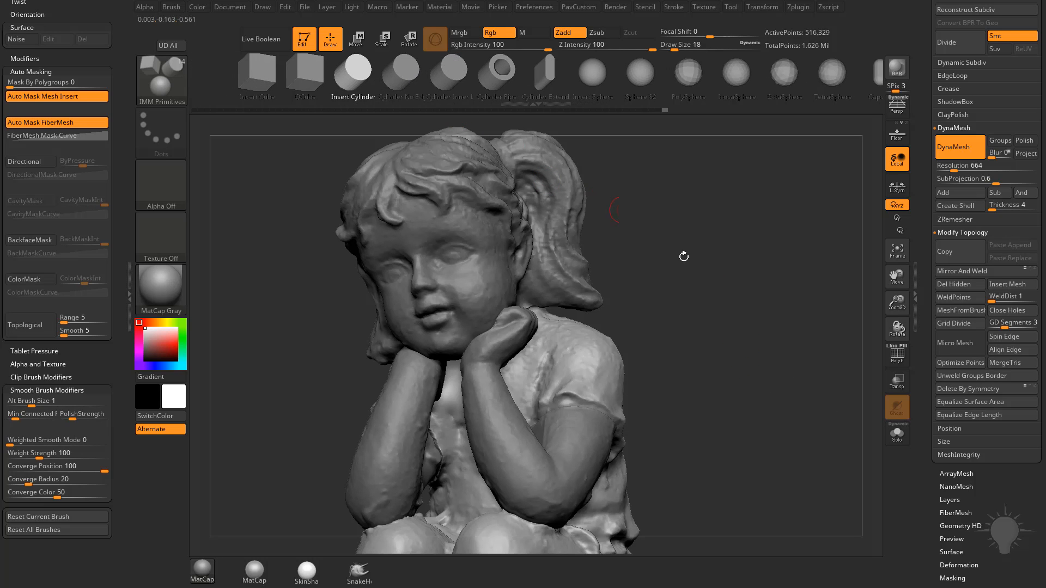
key("m")
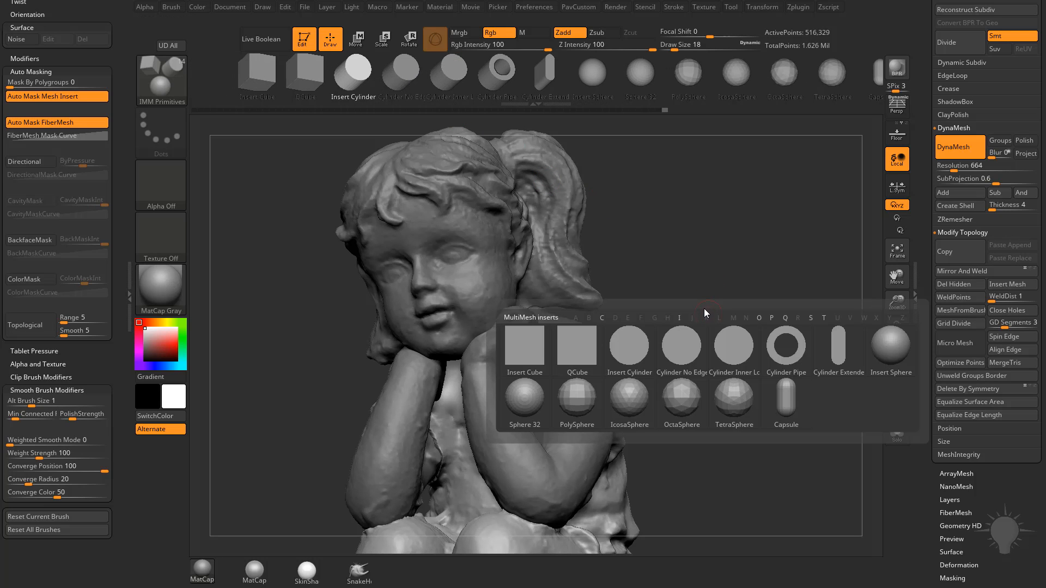
left_click(634, 350)
left_click_drag(669, 288, 687, 338)
left_click(897, 382)
left_click_drag(804, 357, 801, 364)
mouse_move(462, 340)
left_mouse_down()
mouse_move(500, 344)
mouse_move(484, 323)
mouse_move(499, 317)
left_mouse_up()
- Position the inserted cylinder between the head and the collar with the gizmo, and turn transparency off
key("w")
key("q")
mouse_move(694, 240)
left_mouse_down()
mouse_move(613, 258)
mouse_move(677, 268)
left_mouse_up()
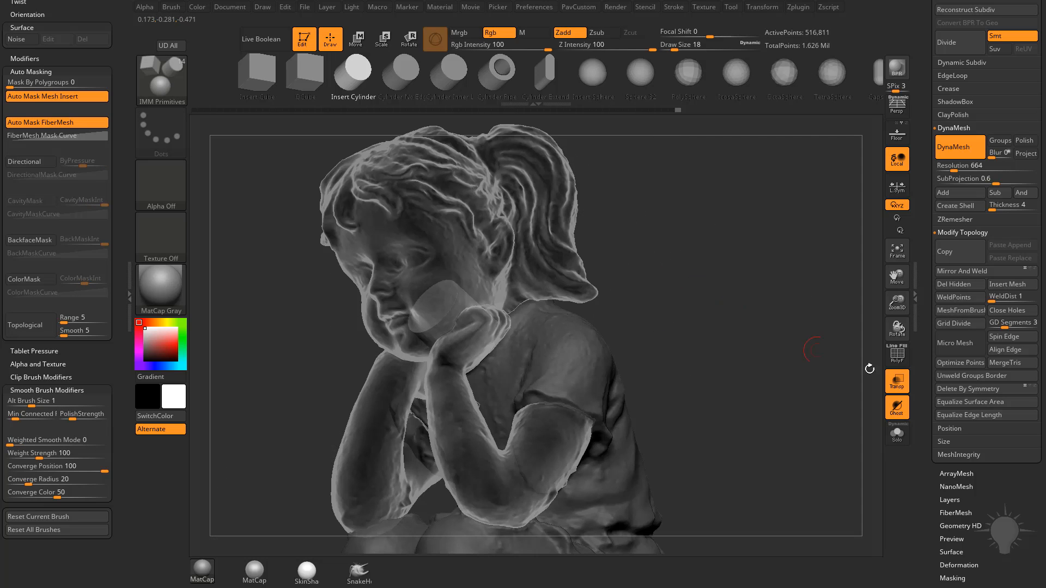
left_click(896, 381)
left_click_drag(784, 349, 676, 333)
key("w")
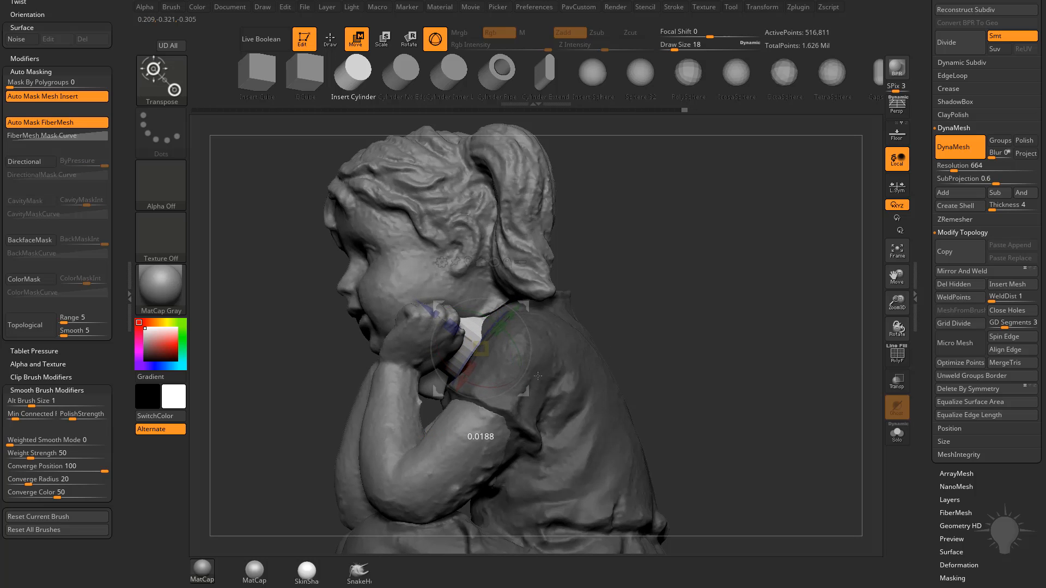
key("q")
- Reshape the neck cylinder with the Move brush at draw size 112 so it fits between collar and chin
mouse_move(635, 335)
left_mouse_down()
mouse_move(703, 308)
mouse_move(708, 260)
left_mouse_up()
key("s")
left_click(549, 361)
key("b")
key("m")
key("v")
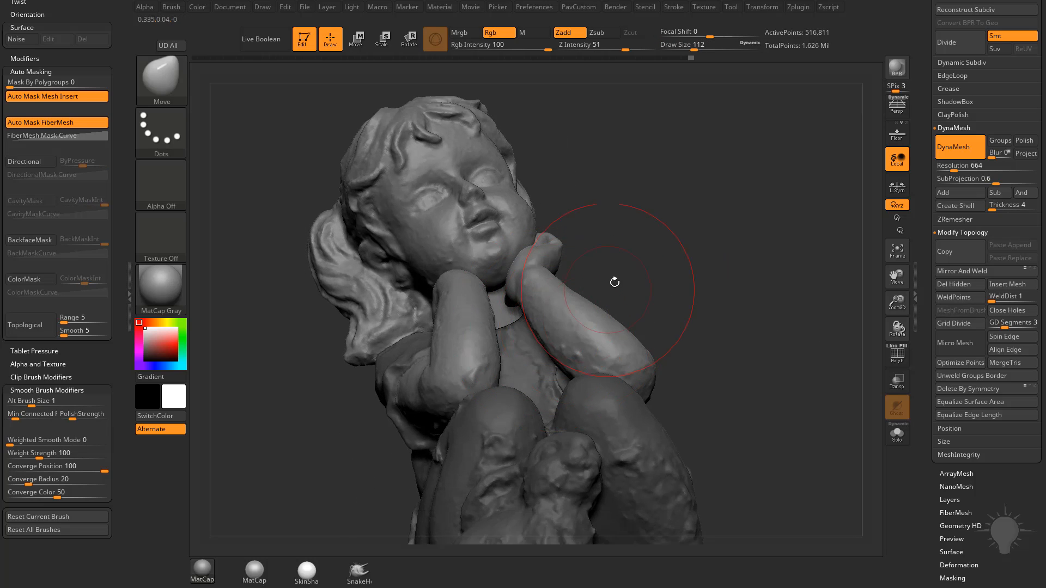
mouse_move(615, 282)
left_mouse_down()
mouse_move(605, 305)
mouse_move(590, 275)
mouse_move(514, 322)
left_mouse_up()
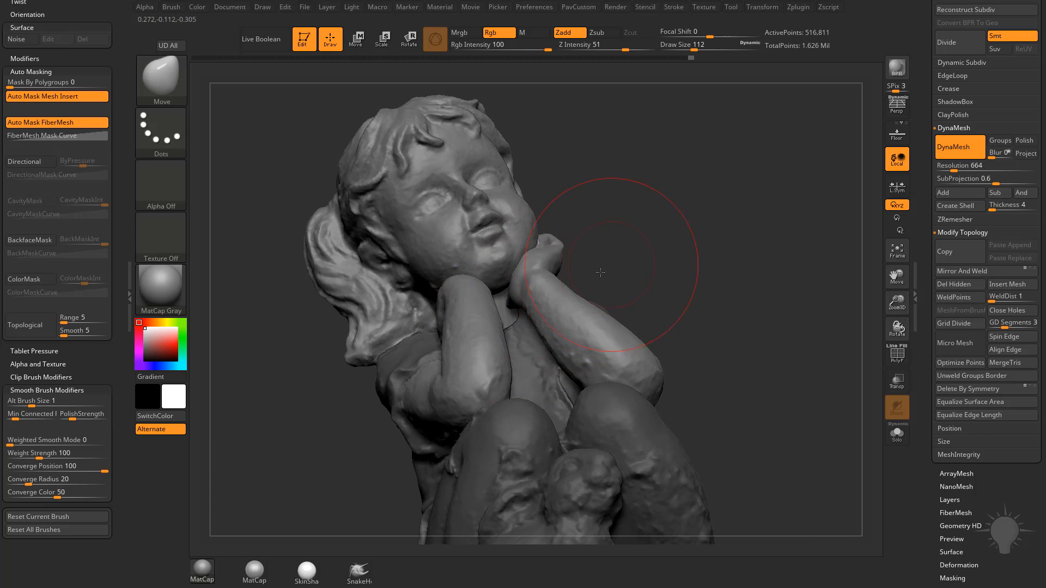
left_click_drag(601, 273, 508, 325)
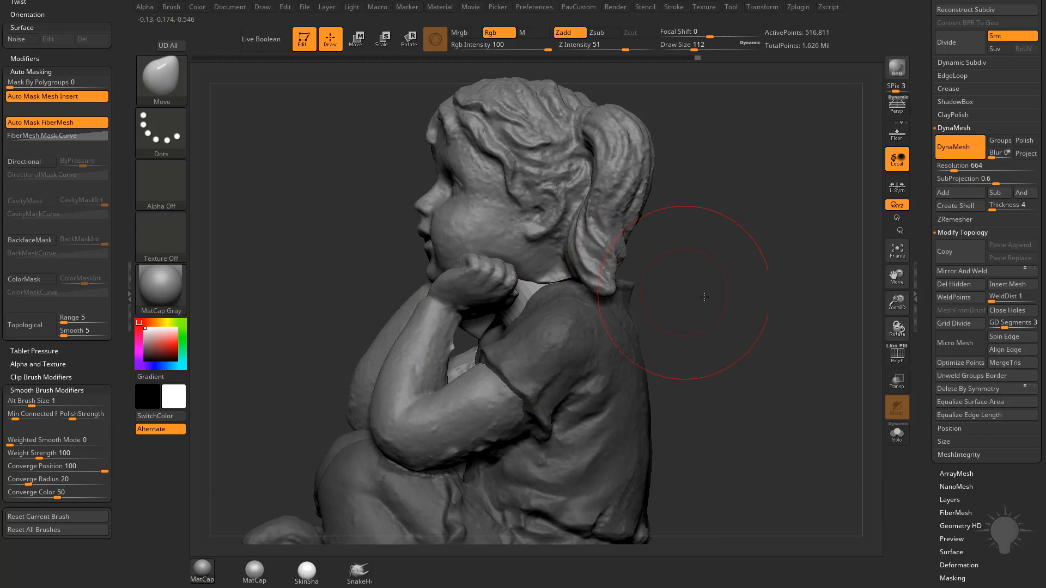
- Isolate the body to check the neck cylinder from several sides, and fuse it to the body with DynaMesh
left_click_drag(705, 297, 790, 313)
left_click(897, 434)
left_click_drag(757, 350, 731, 344)
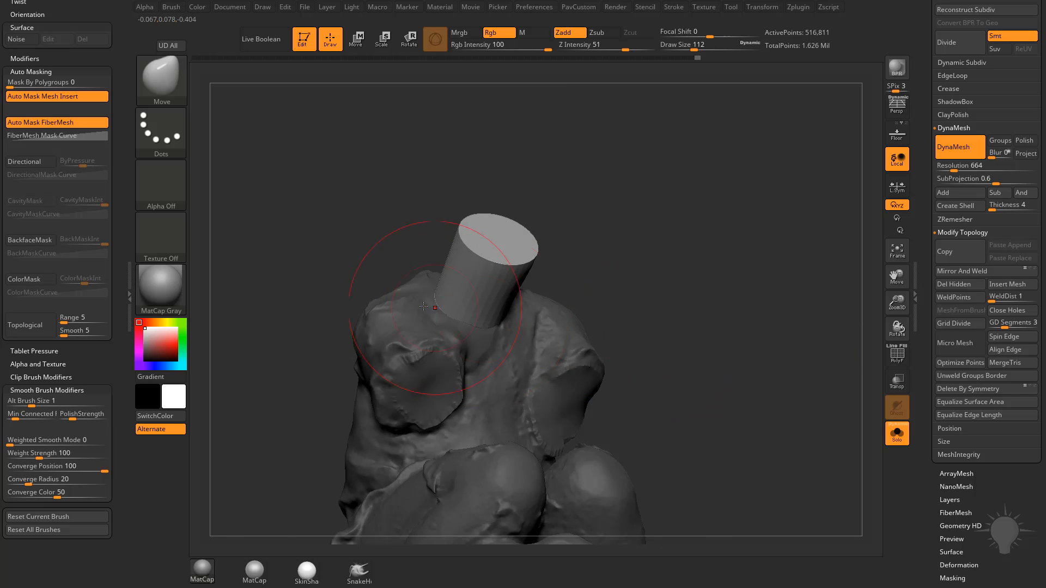
left_click_drag(440, 309, 493, 299)
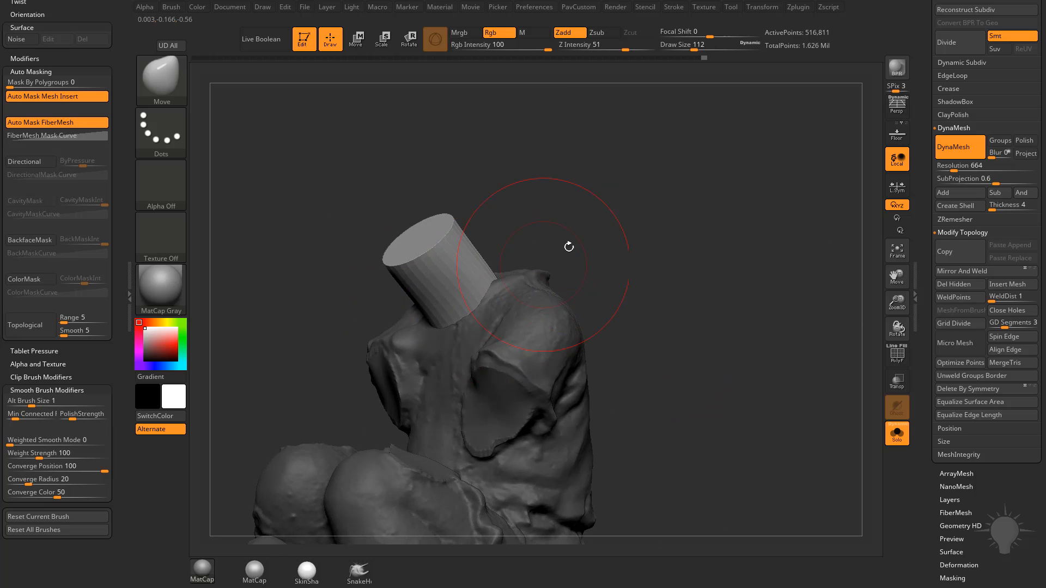
left_click_drag(569, 247, 654, 305)
left_click(896, 434)
left_click_drag(770, 334, 792, 390)
left_click(892, 439)
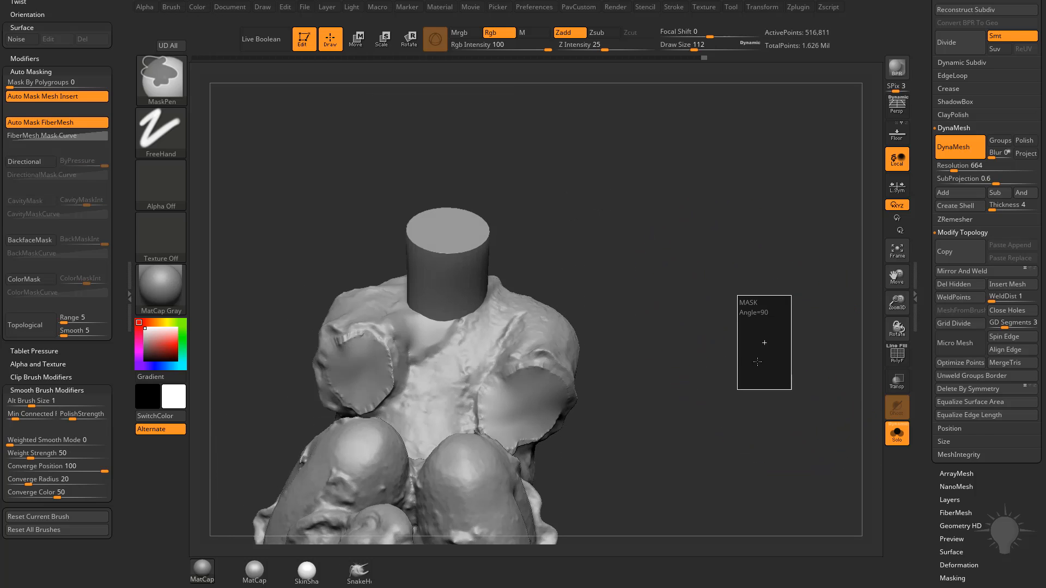
- Smooth the seam between the neck cylinder and the front of the body with the Smooth Stronger brush
key("s")
left_click_drag(698, 339, 674, 322)
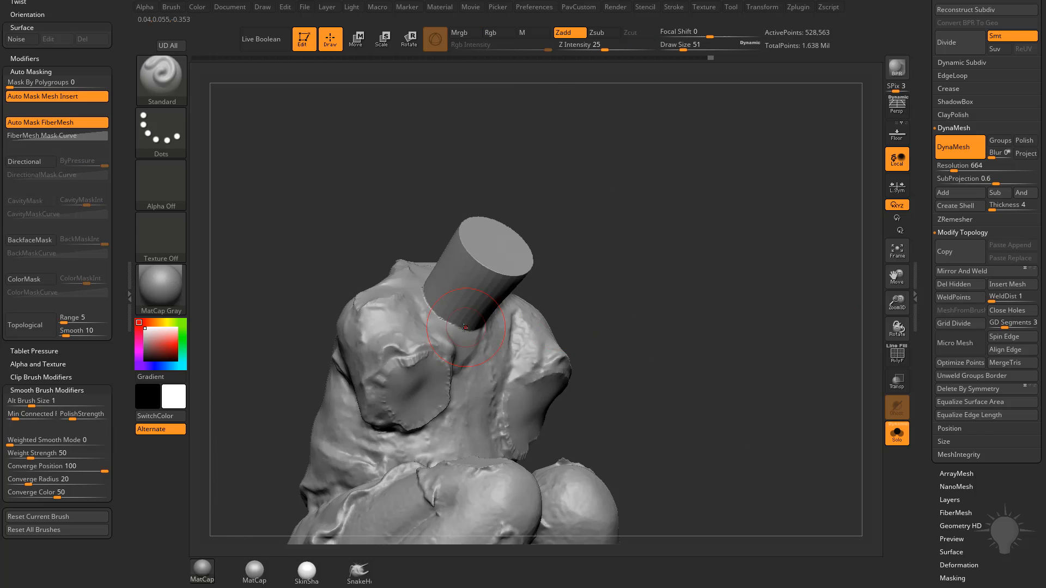
left_click_drag(424, 292, 427, 302, "shift")
left_click_drag(607, 287, 556, 294)
key("s")
left_click_drag(473, 315, 468, 315)
left_click_drag(463, 305, 482, 294, "shift")
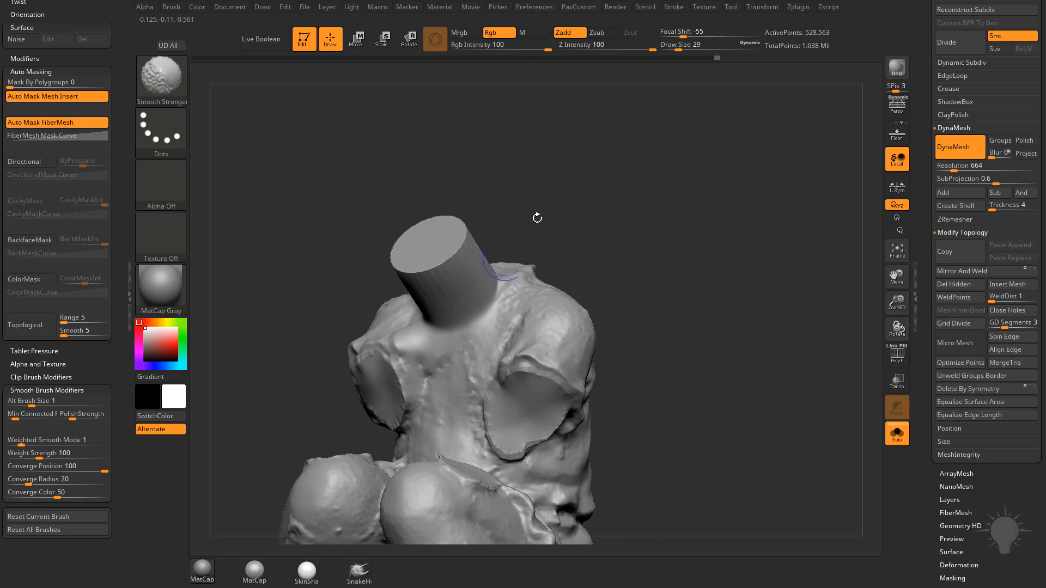
- Smooth the remaining neck seam around the shoulder and back at draw size 23, and remesh the body
left_click_drag(537, 217, 550, 262)
key("s")
left_click_drag(492, 279, 488, 278)
left_click_drag(488, 275, 482, 263, "shift")
left_click_drag(588, 272, 591, 204)
mouse_move(422, 264)
left_mouse_down("shift")
mouse_move(458, 256)
mouse_move(490, 267)
left_mouse_up("shift")
left_click_drag(610, 187, 643, 253, "ctrl")
key("shift")
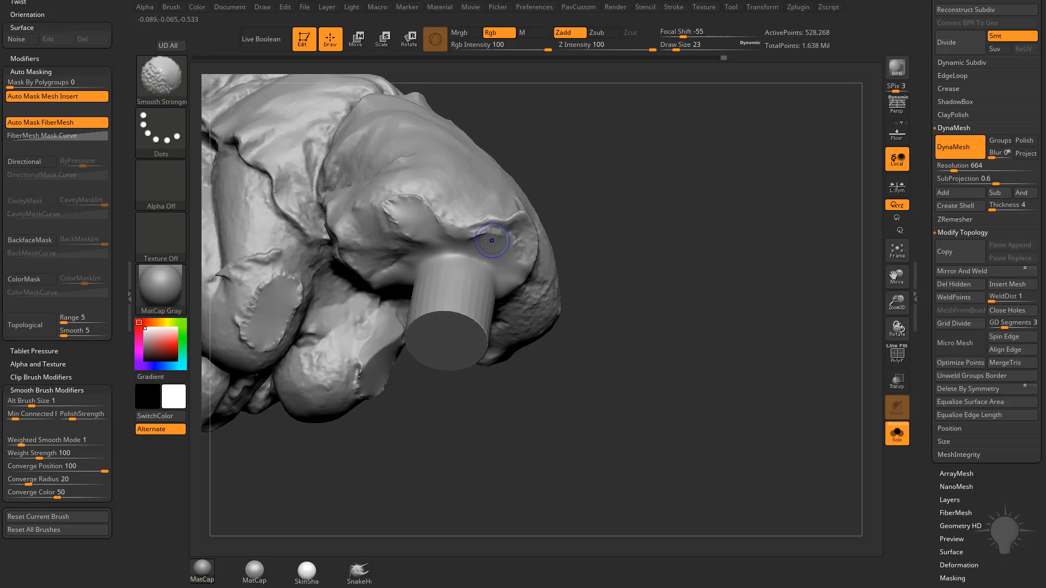
left_click_drag(614, 243, 471, 270)
mouse_move(551, 256)
left_mouse_down()
mouse_move(597, 222)
mouse_move(581, 191)
mouse_move(646, 263)
mouse_move(677, 211)
mouse_move(483, 322)
left_mouse_up()
- Flatten the rough edges of the elbow contact patches on both knees with the TrimDynamic brush at draw size 41
key("s")
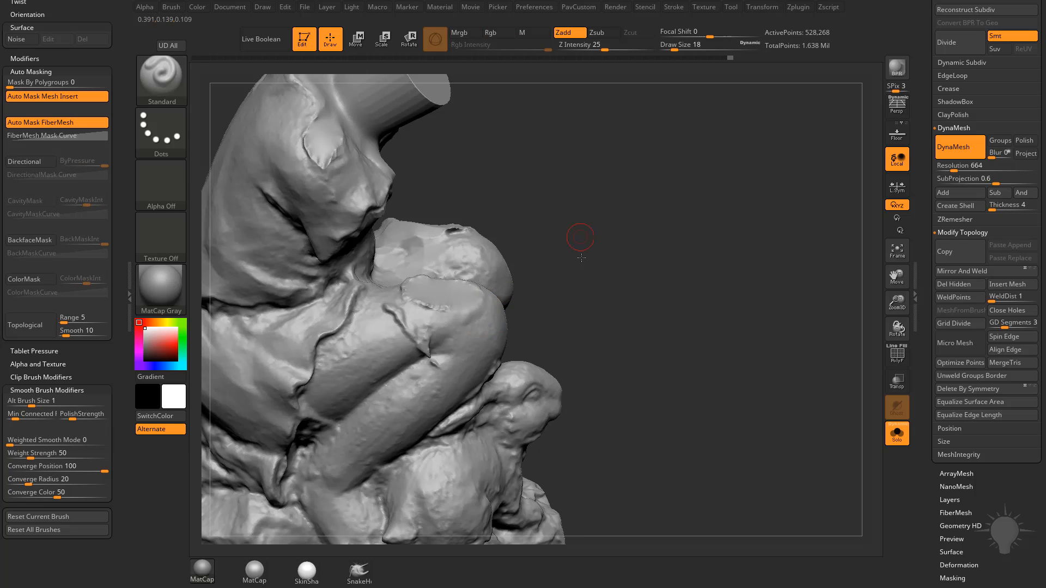
left_click_drag(581, 258, 545, 294)
mouse_move(634, 226)
left_mouse_down()
mouse_move(621, 217)
mouse_move(539, 245)
left_mouse_up()
mouse_move(806, 241)
left_mouse_down()
mouse_move(836, 117)
mouse_move(412, 309)
left_mouse_up()
key("b")
key("t")
key("d")
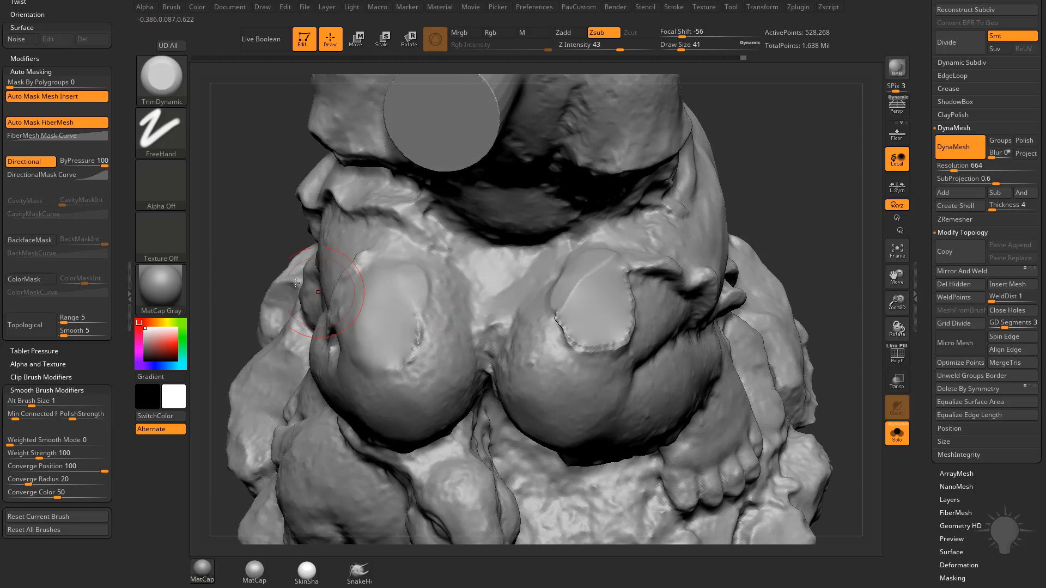
mouse_move(295, 282)
left_mouse_down()
mouse_move(417, 298)
mouse_move(486, 359)
mouse_move(663, 224)
mouse_move(373, 315)
left_mouse_up()
- Refine the crease between waist and lap with the DamStandard brush at draw size 23, smooth it, and remesh the body
key("b")
key("d")
key("s")
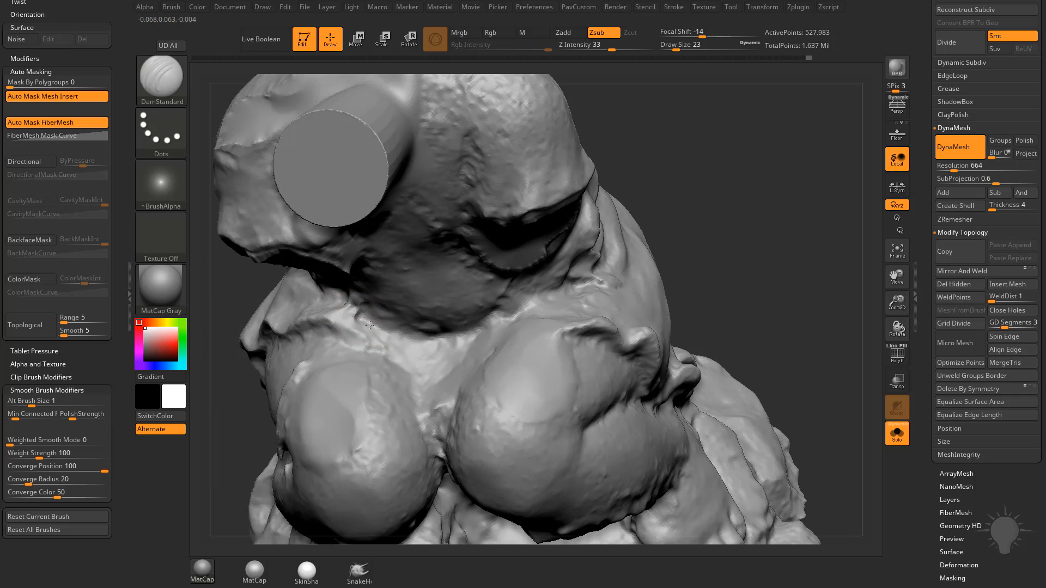
left_click_drag(569, 270, 352, 298)
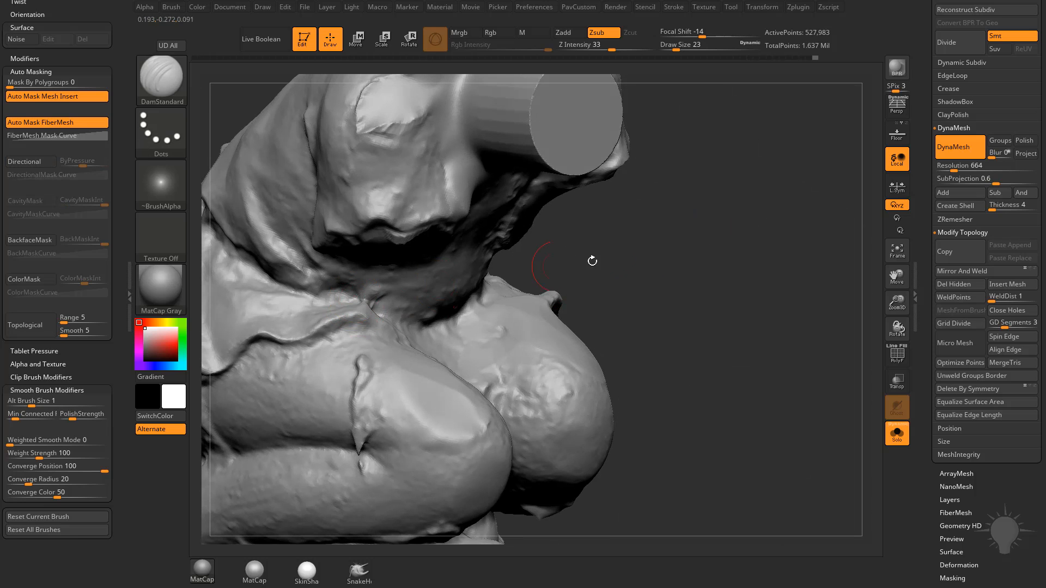
left_click_drag(592, 261, 364, 309)
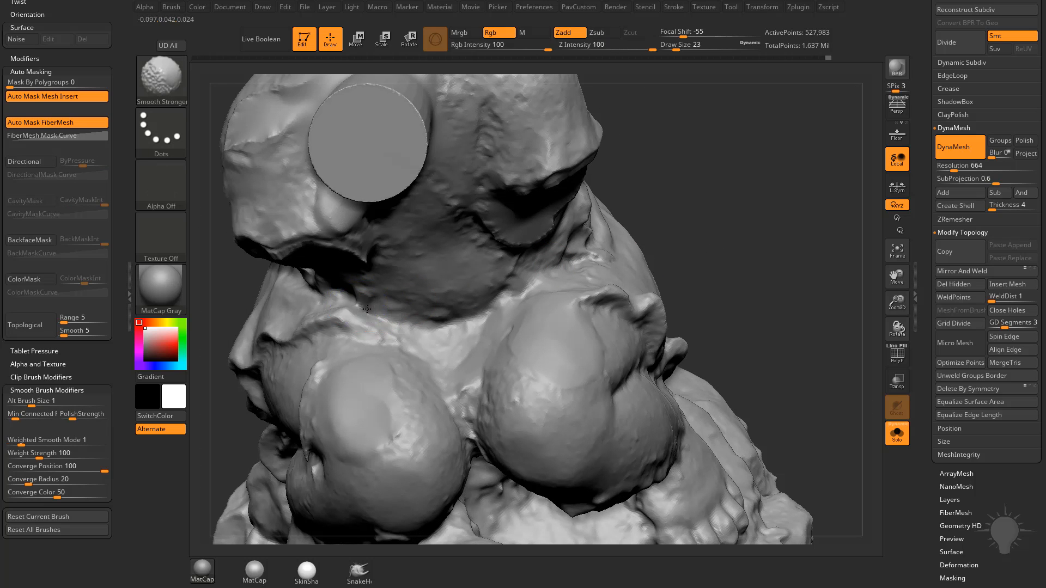
key("ctrl")
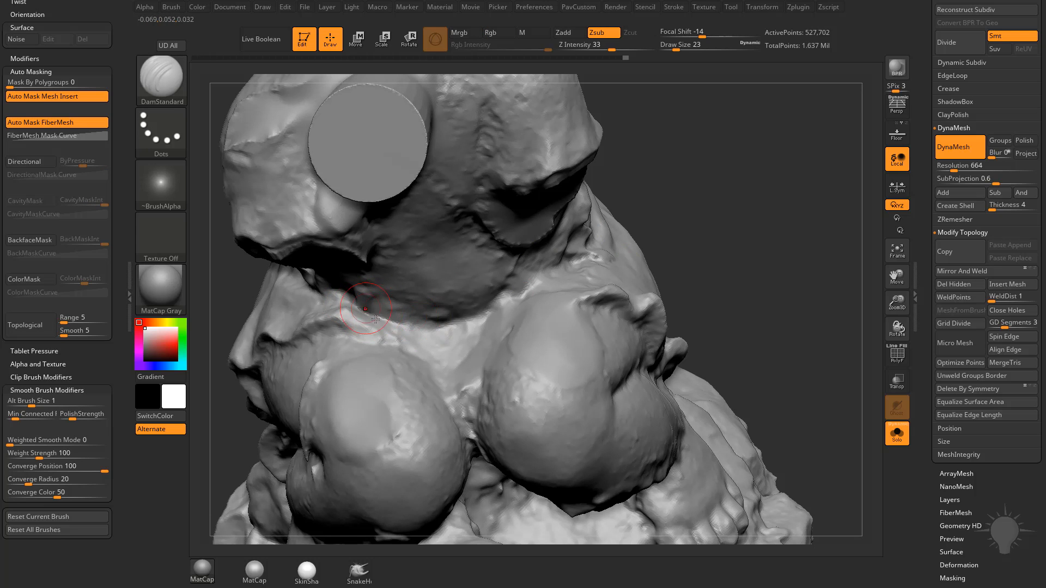
- Smooth the jagged rim of the arm socket with the Smooth Stronger brush at draw size 8
left_click_drag(721, 235, 648, 234)
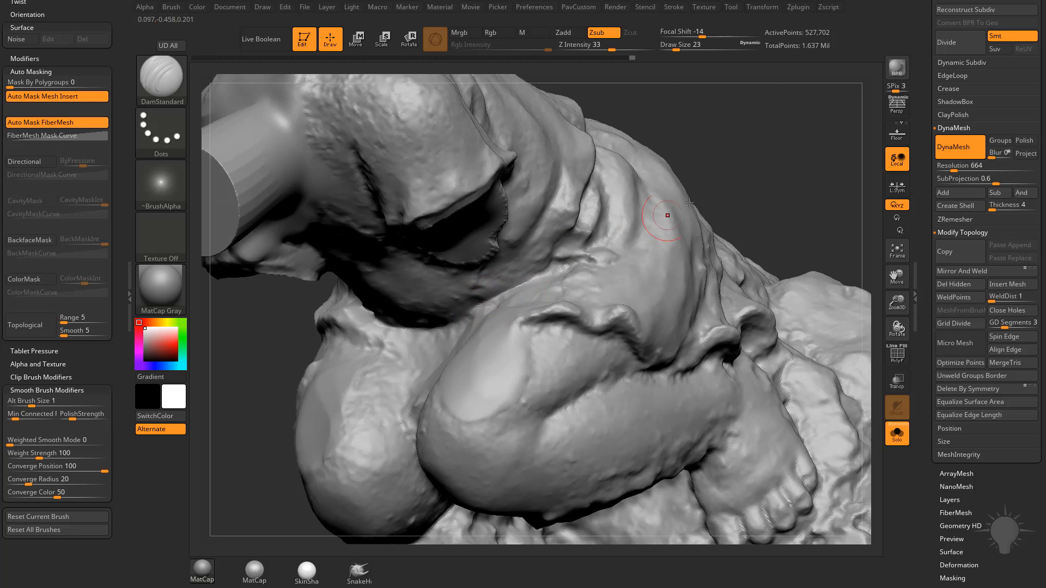
left_click_drag(689, 203, 497, 302)
mouse_move(762, 195)
left_mouse_down()
mouse_move(743, 168)
mouse_move(521, 292)
left_mouse_up()
left_click_drag(720, 218, 462, 266)
key("shift")
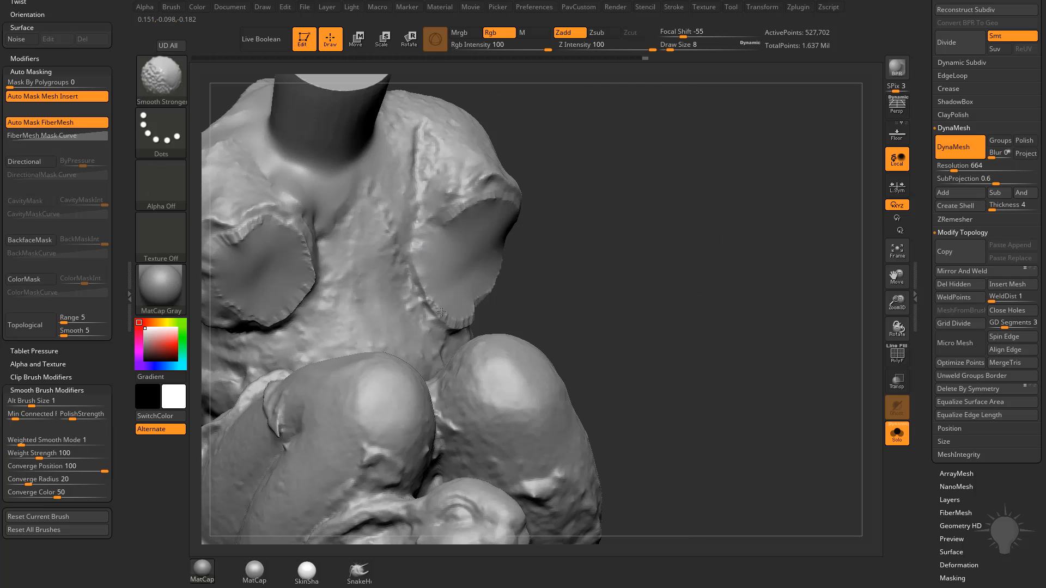
key("s")
left_click_drag(541, 291, 473, 312)
key("shift")
- Smooth the upper surface of the knee with the Smooth Stronger brush at draw size 27
mouse_move(730, 262)
left_mouse_down()
mouse_move(649, 229)
mouse_move(607, 175)
left_mouse_up()
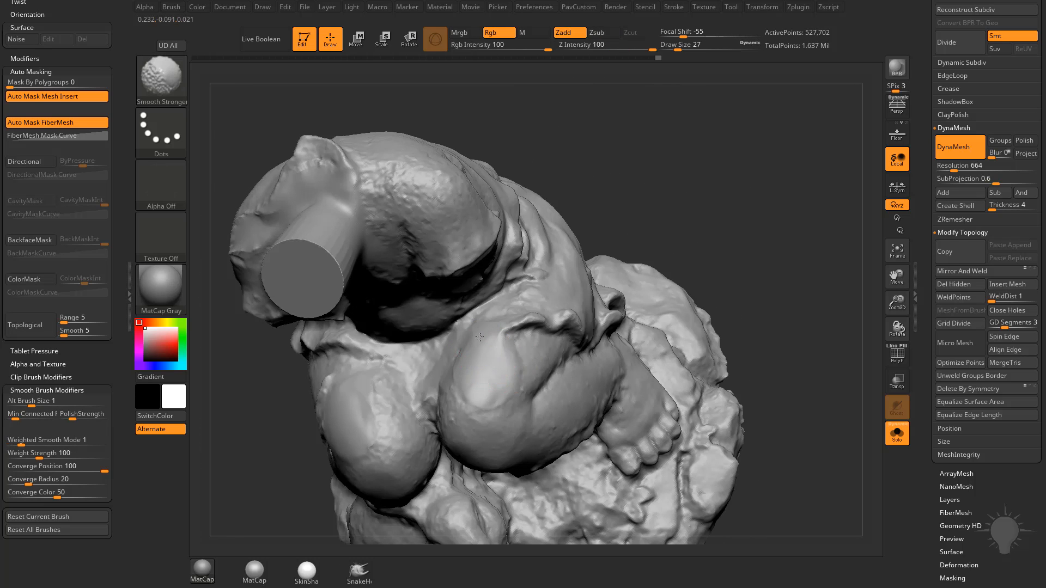
left_click_drag(572, 291, 479, 341)
left_click_drag(584, 283, 627, 290)
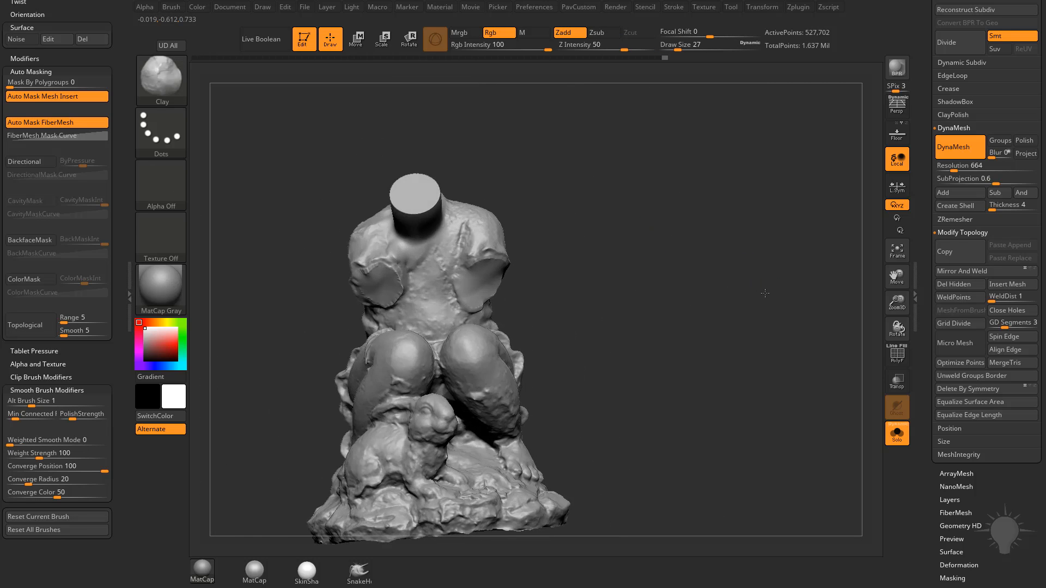
- Show all parts together and examine the assembled figure from the front and both sides
left_click_drag(757, 302, 839, 299)
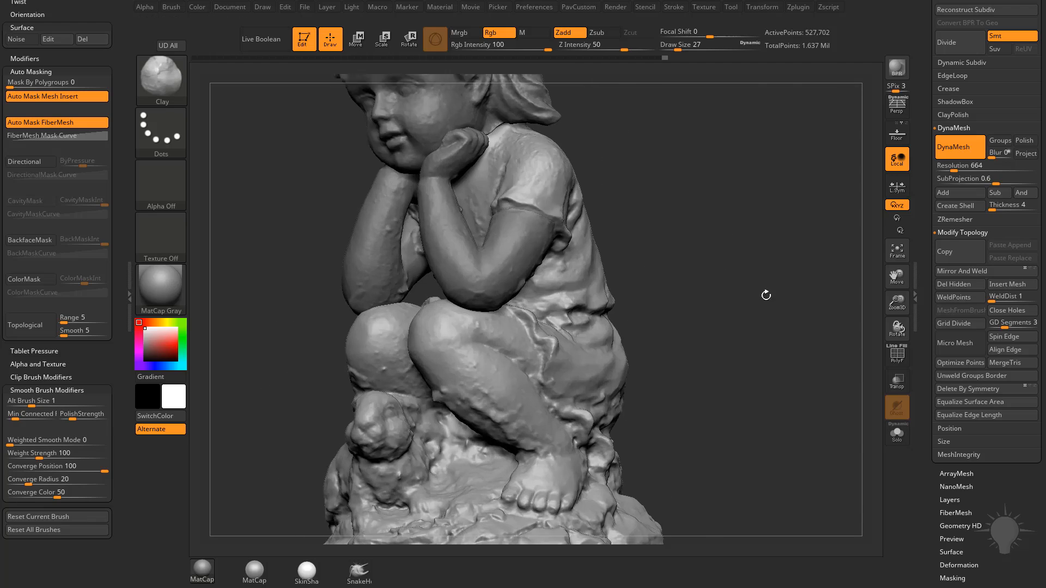
left_click_drag(766, 294, 792, 292)
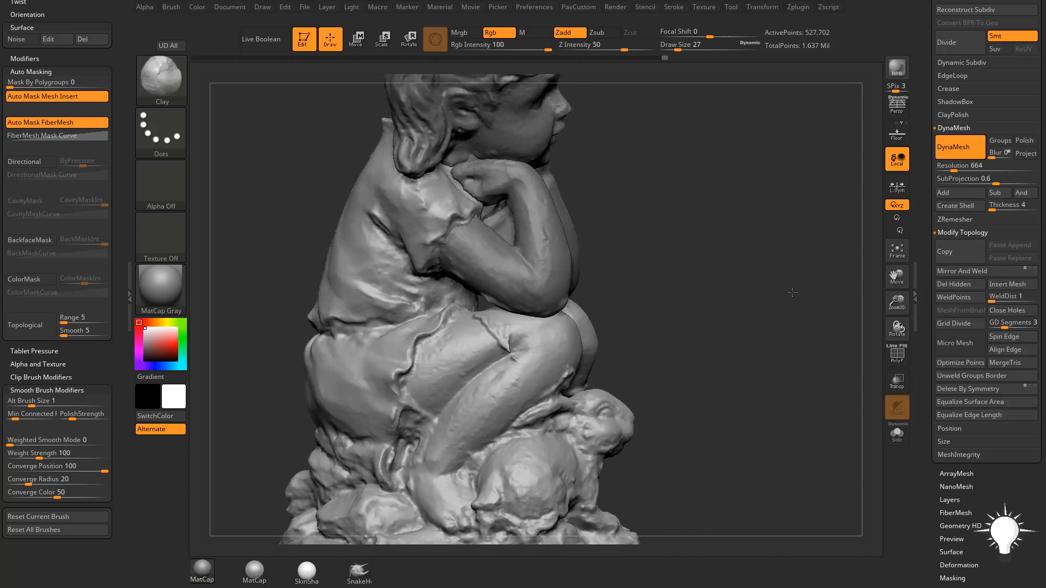
mouse_move(794, 244)
left_mouse_down()
mouse_move(721, 255)
mouse_move(696, 289)
mouse_move(751, 306)
left_mouse_up()
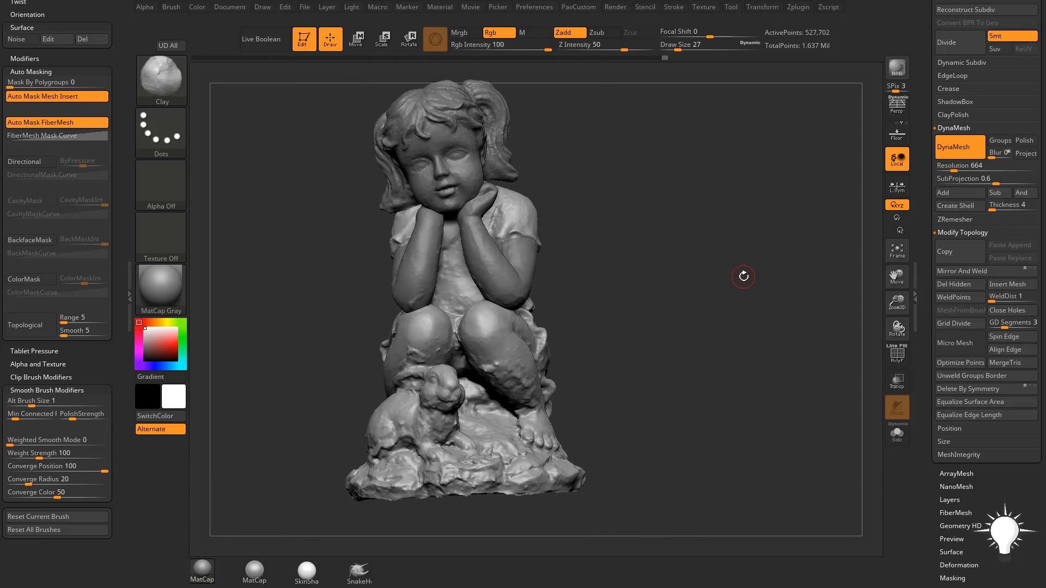